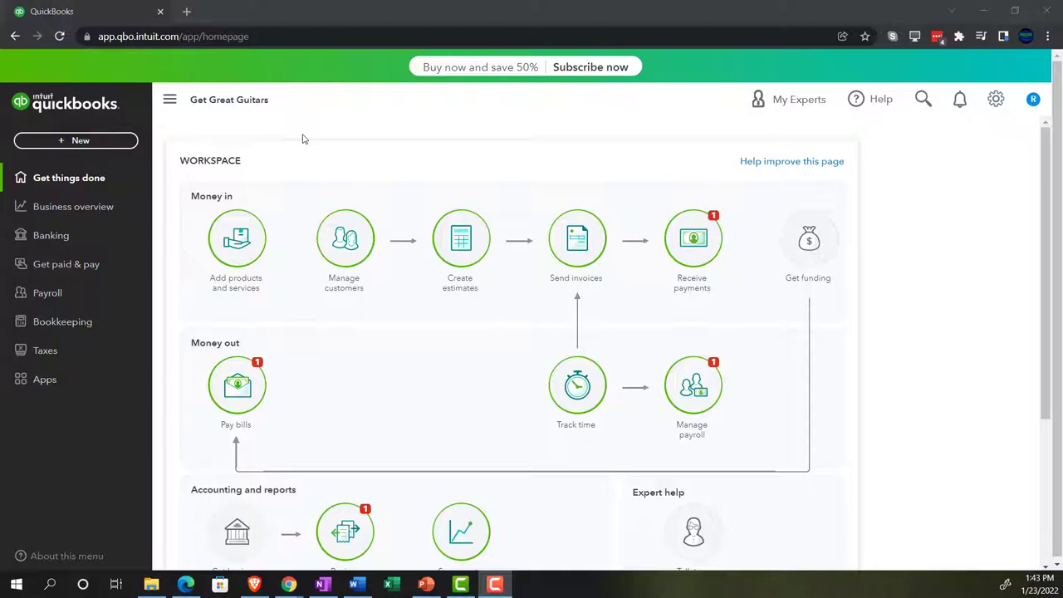
Check the company settings for the Accountant view option, and view the sample company's homepage in Edge before returning to Get Great Guitars in Chrome.
key("ctrl+plus")
key("ctrl+plus")
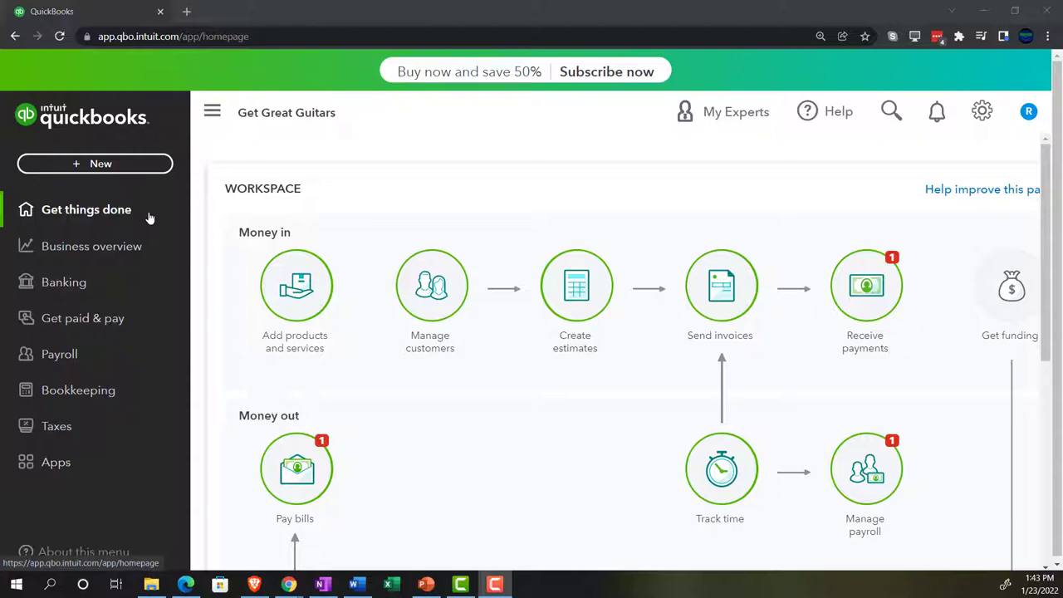
left_click(982, 111)
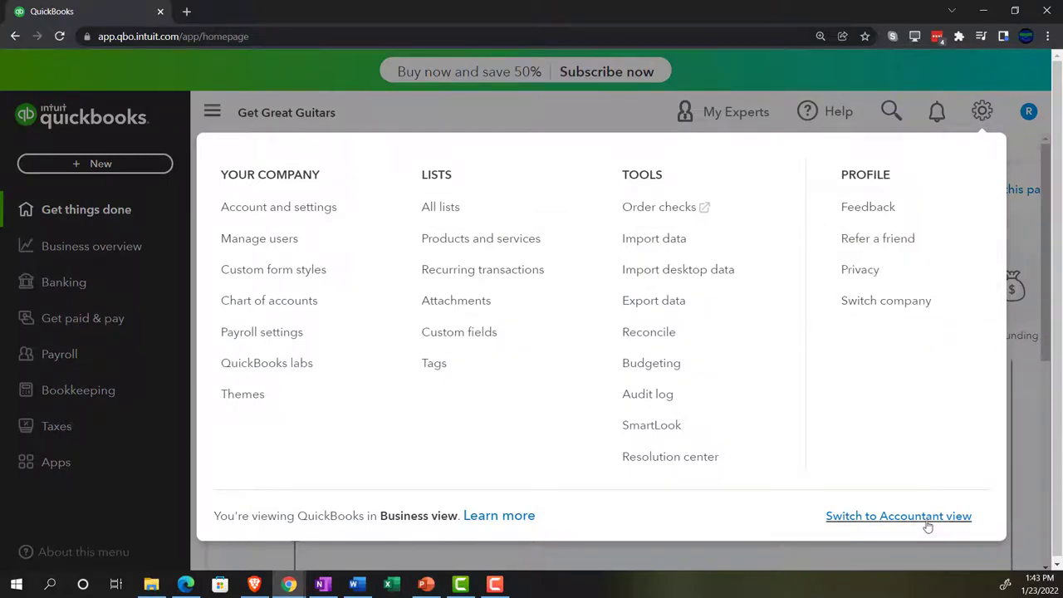
left_click(592, 118)
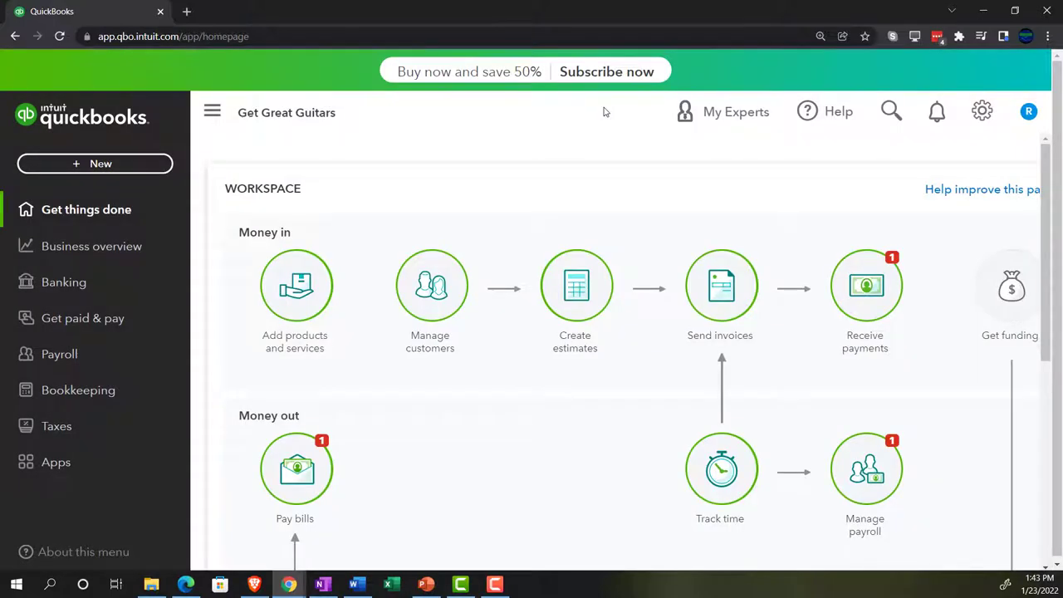
left_click(186, 584)
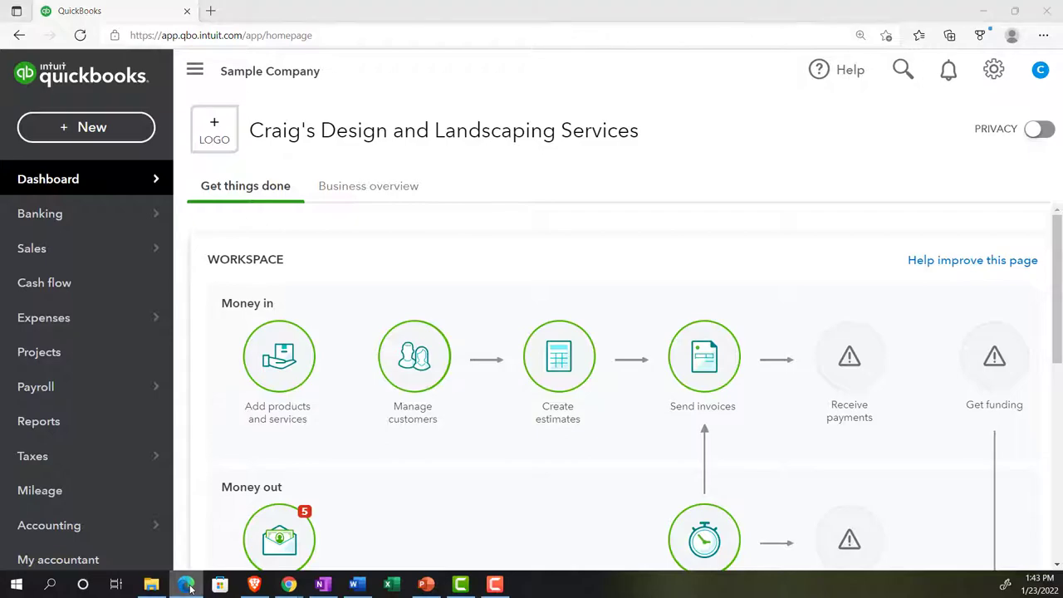
left_click(188, 586)
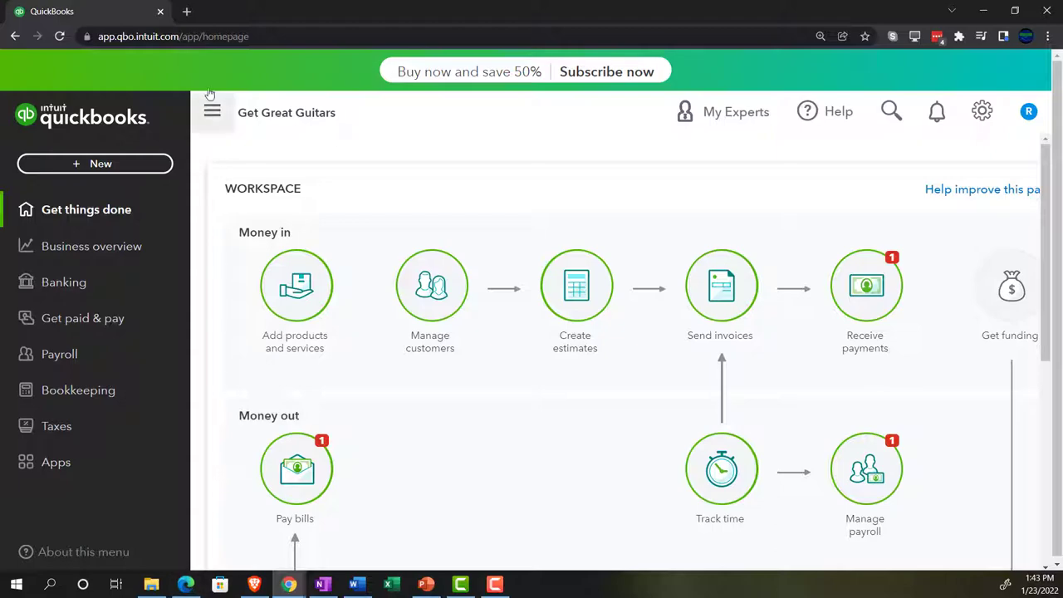
Duplicate the Get Great Guitars homepage tab three times so four QuickBooks tabs are open.
right_click(125, 13)
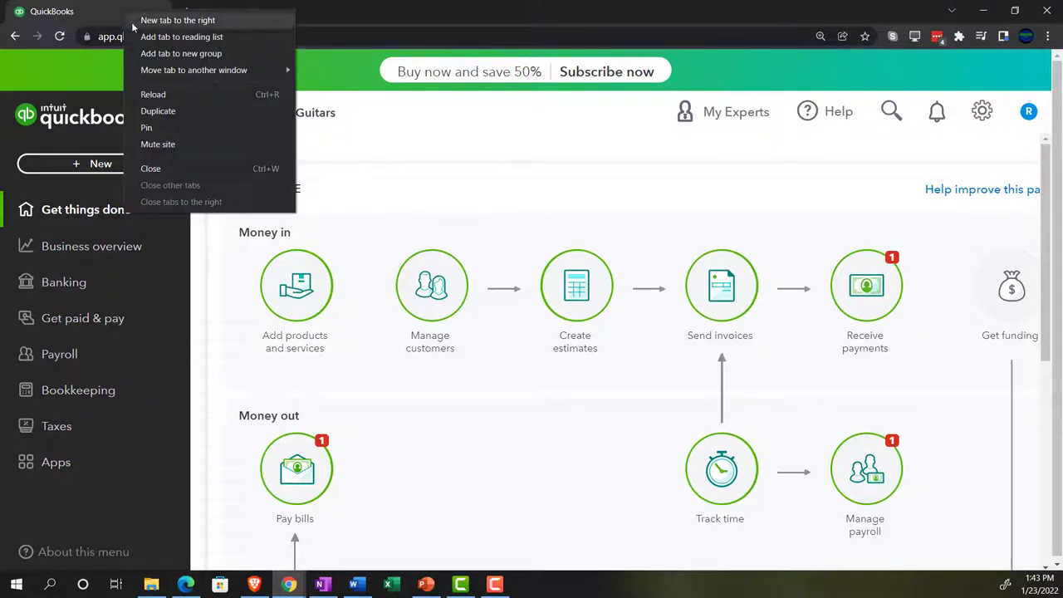
left_click(158, 111)
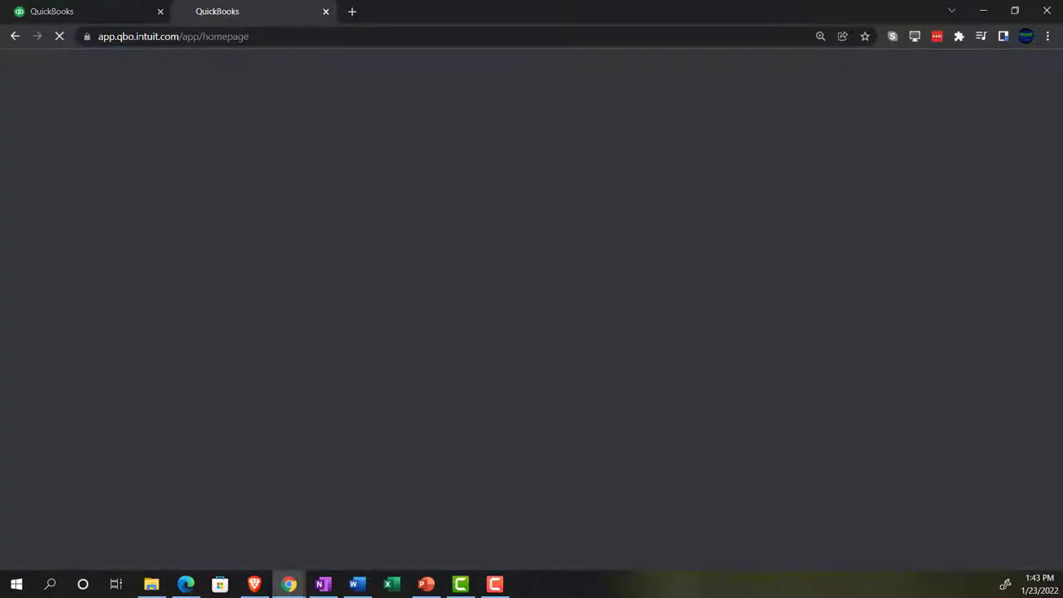
left_click(118, 11)
right_click(119, 10)
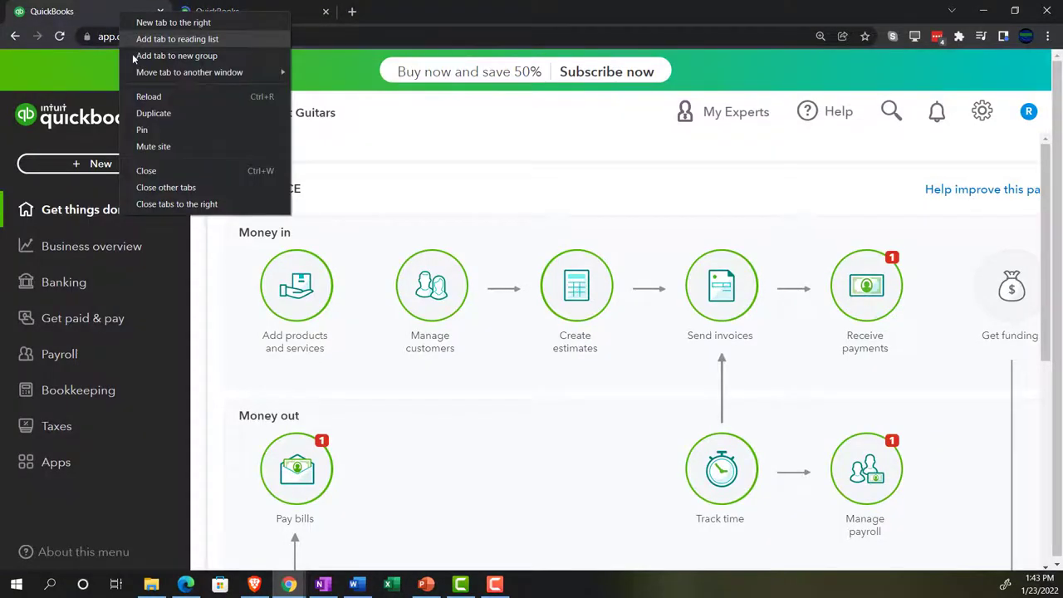
left_click(152, 115)
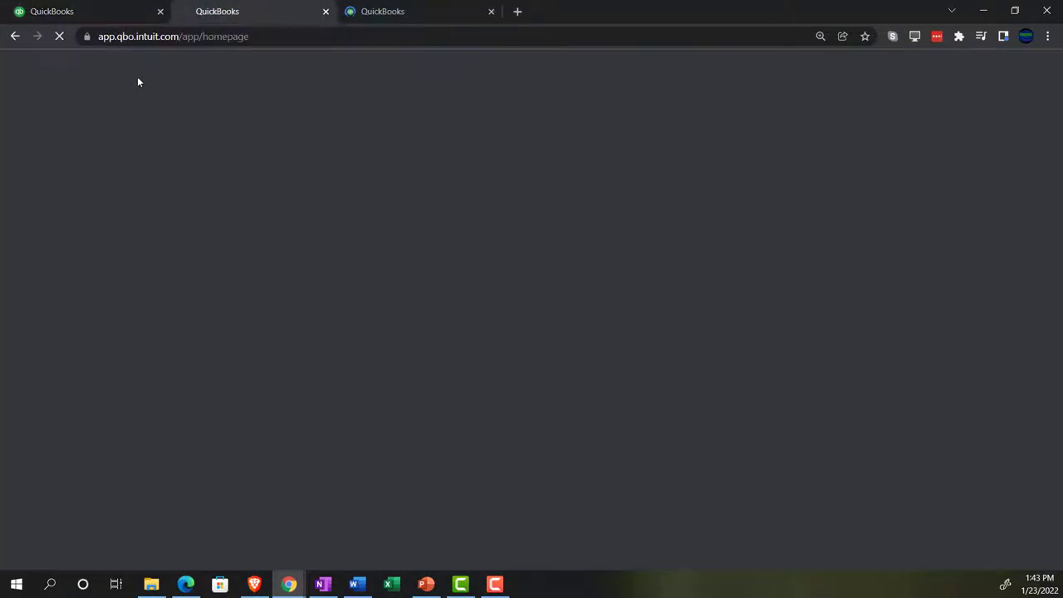
left_click(124, 14)
right_click(125, 12)
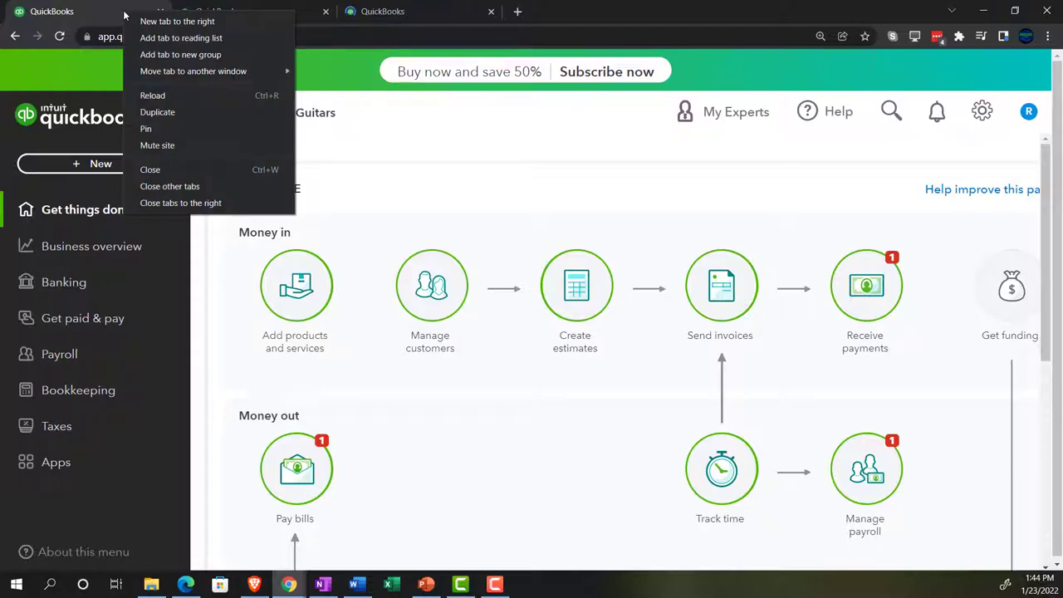
left_click(157, 113)
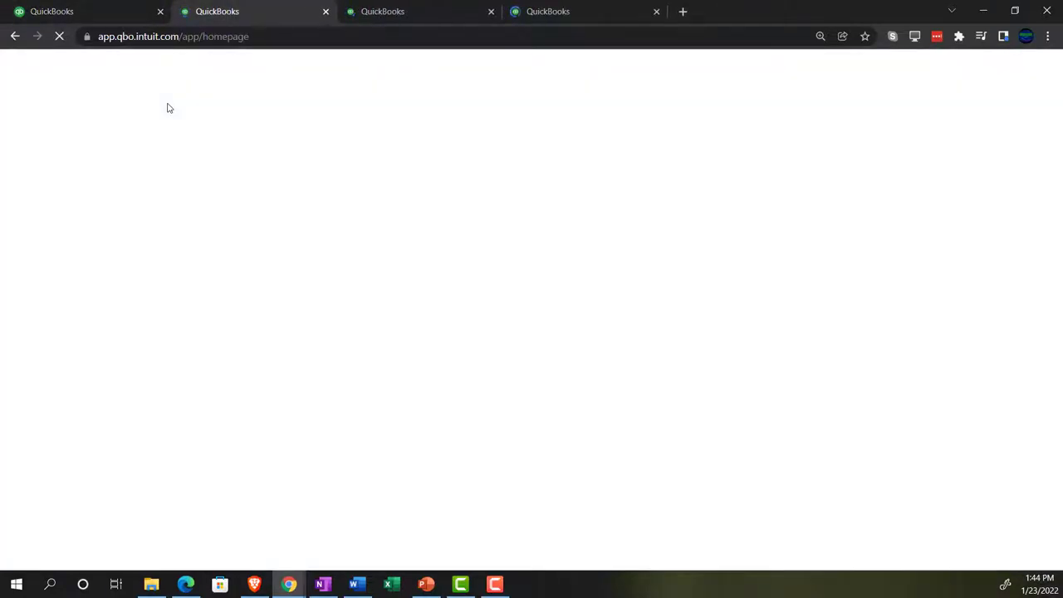
Switch to Edge to see where Reports is found in the sample company, and return to Get Great Guitars in Chrome.
left_click(186, 584)
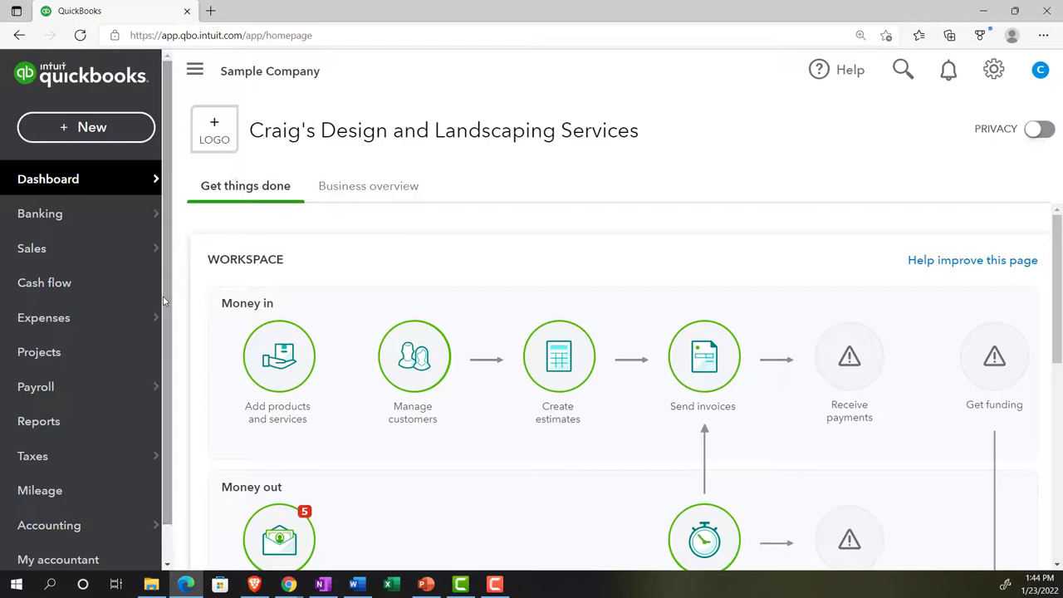
left_click(70, 424)
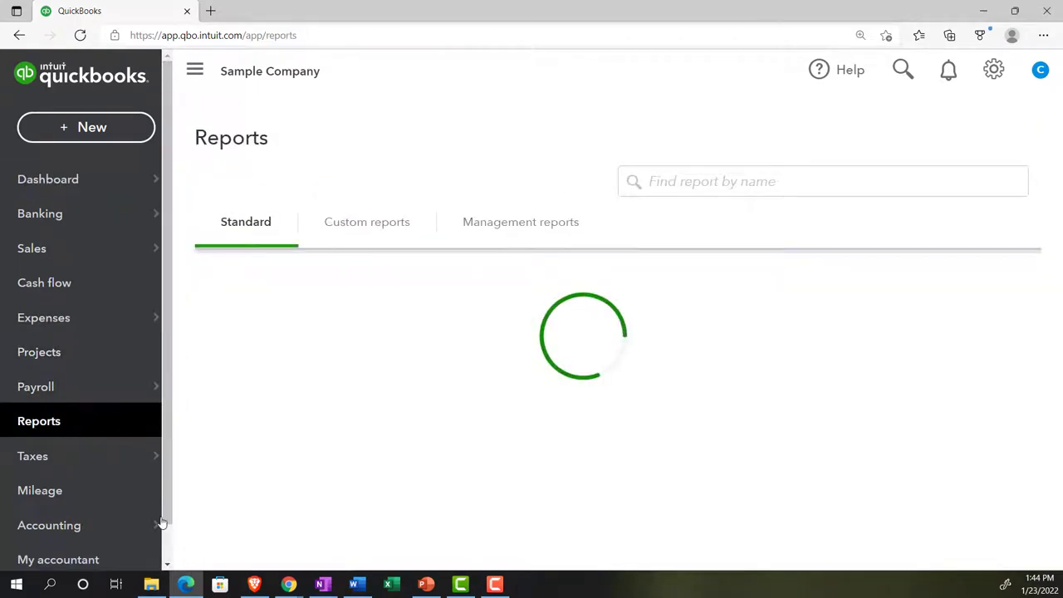
left_click(186, 585)
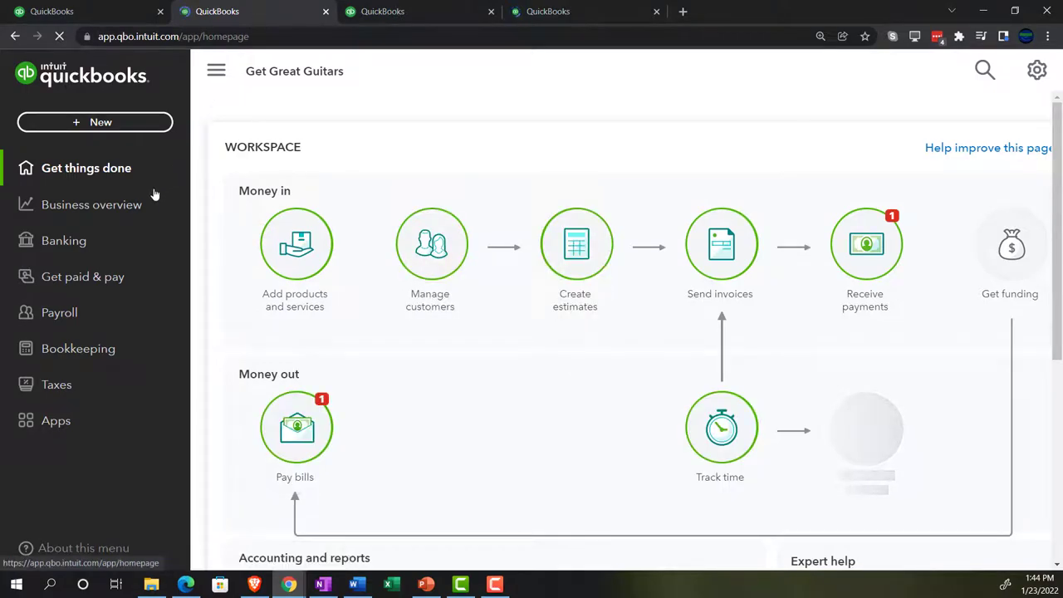
Open the Balance Sheet report from the favorite reports in the second tab and hide the navigation menu.
left_click(121, 211)
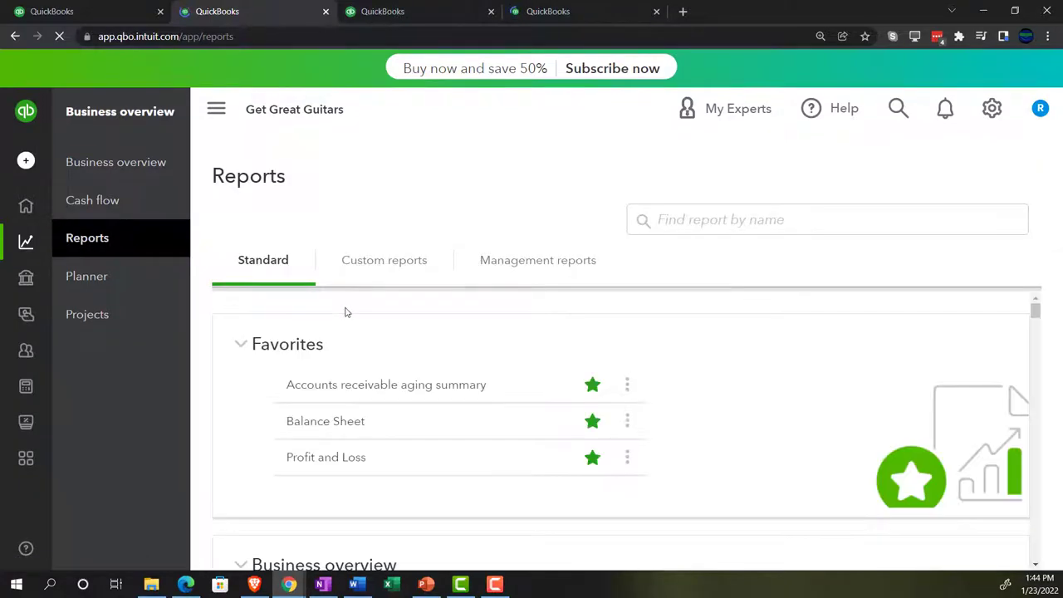
left_click(324, 426)
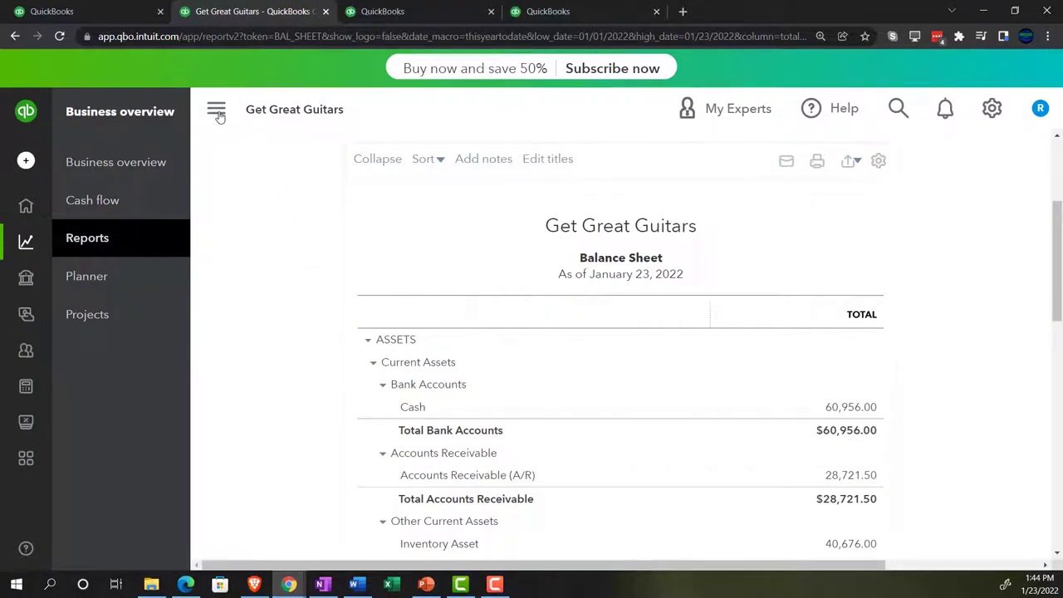
left_click(218, 116)
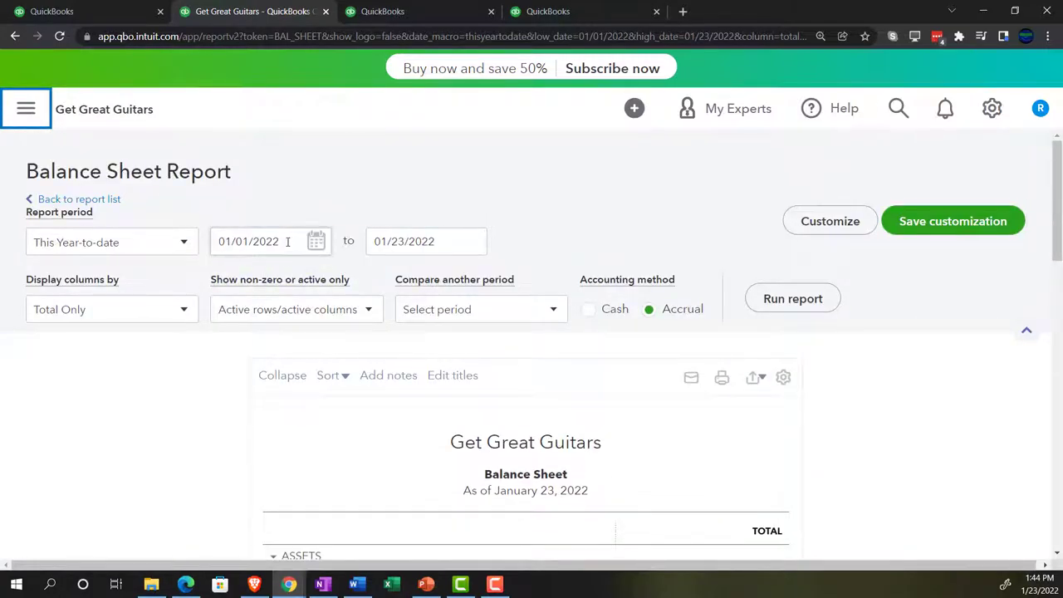
Set the Balance Sheet report period to 01/01/2022 through 12/31/2022 and run the report.
left_click(287, 241)
type("010")
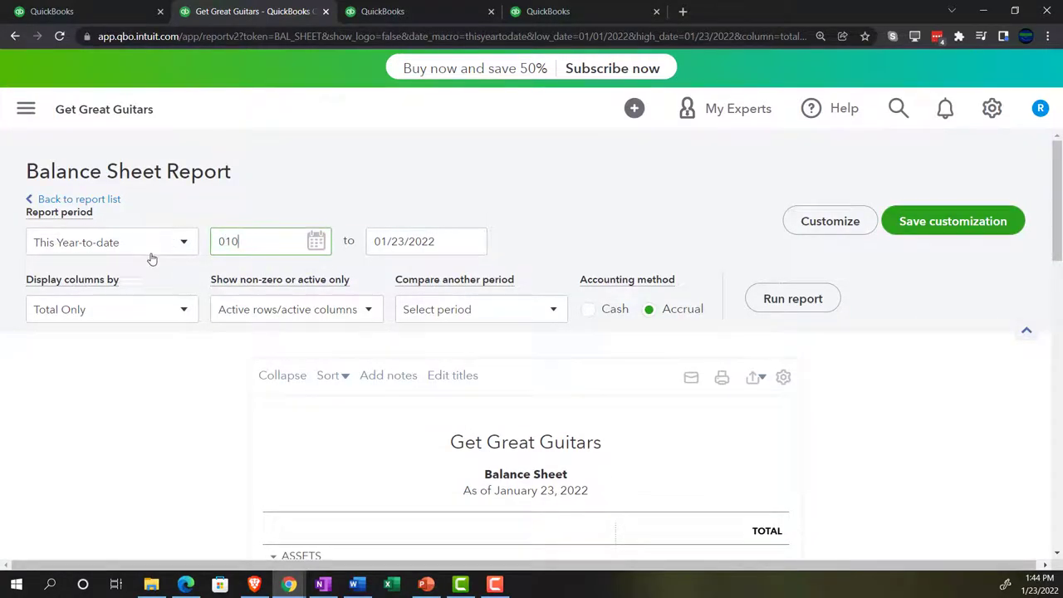
key("Tab")
type("12")
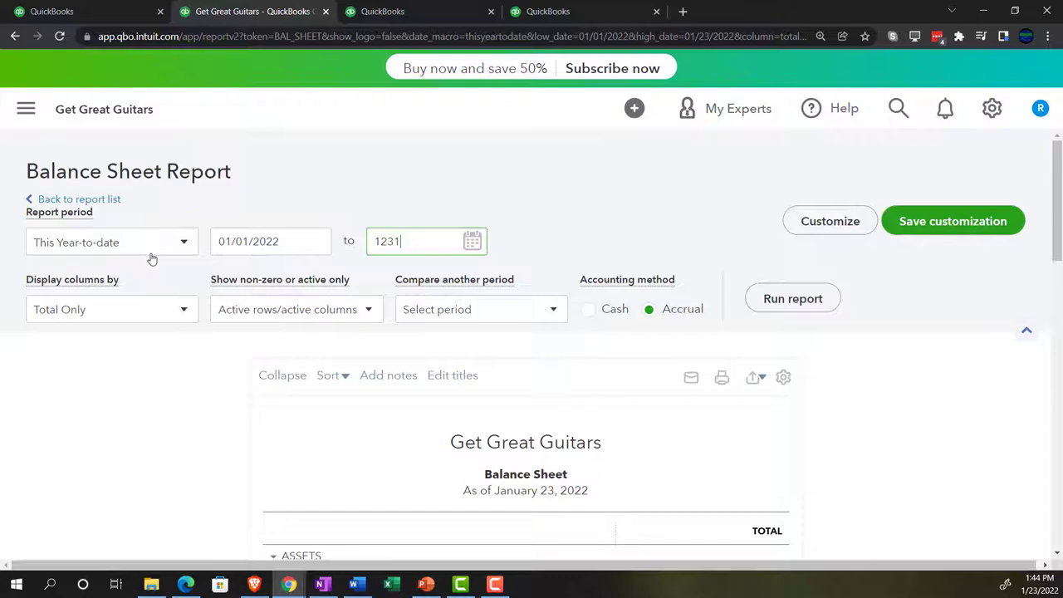
type("3122")
key("Tab")
left_click(773, 297)
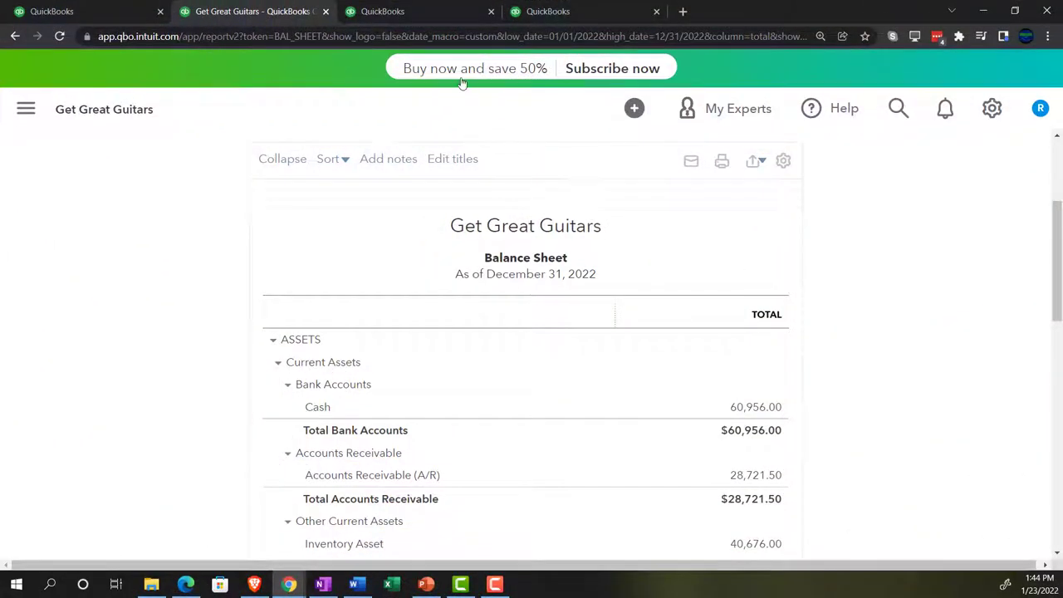
Open the Profit and Loss report from the favorite reports in the third tab and hide the navigation menu.
left_click(407, 12)
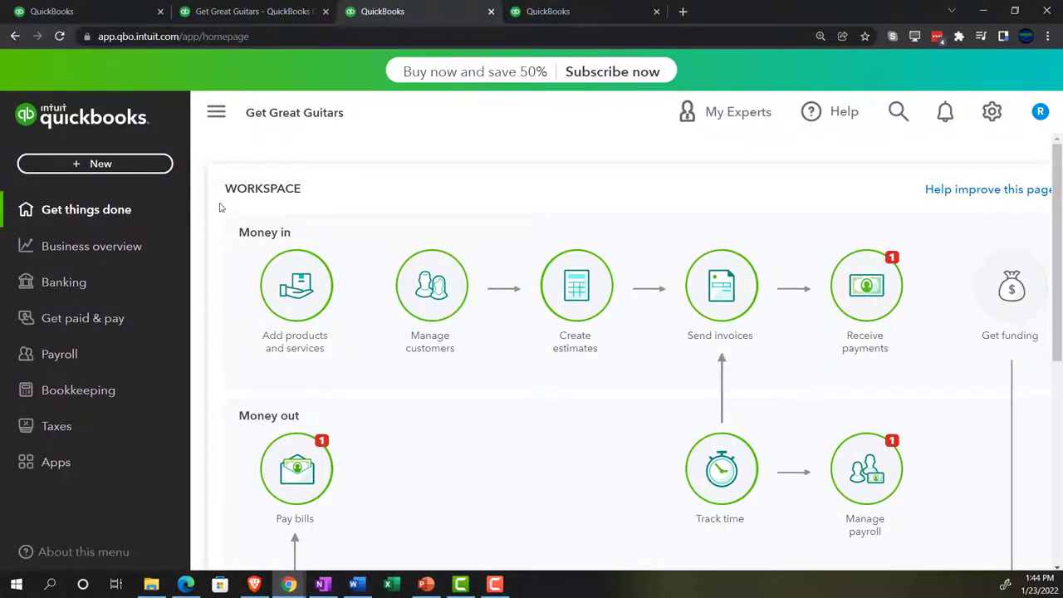
left_click(95, 249)
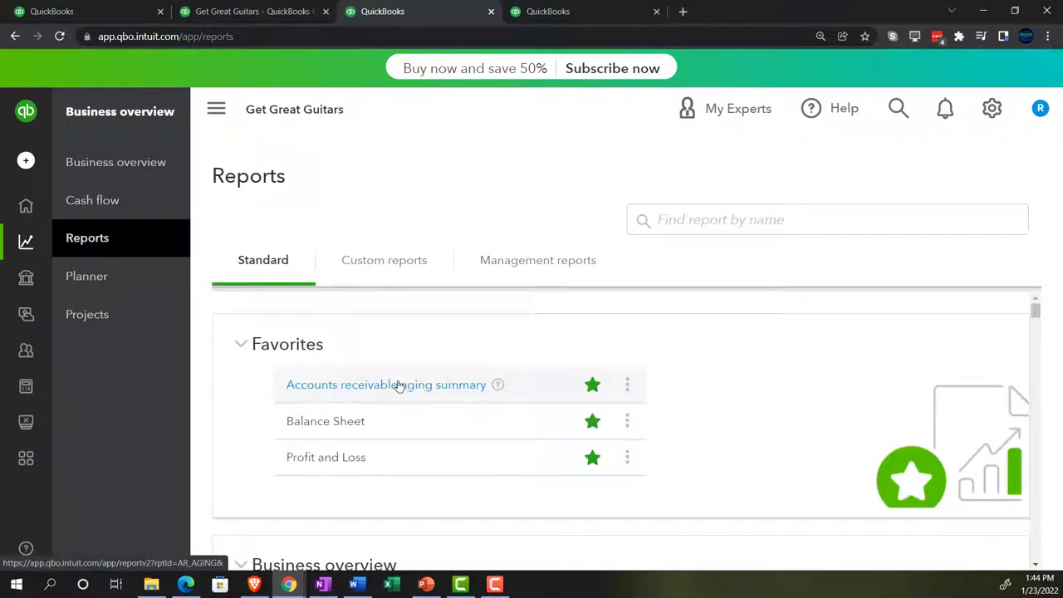
left_click(334, 458)
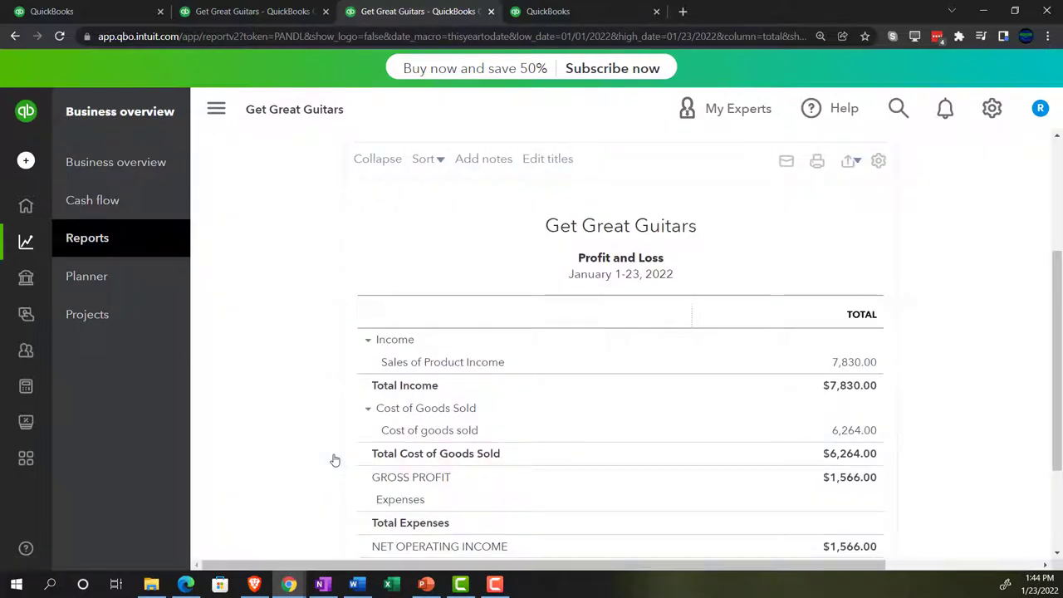
left_click(218, 113)
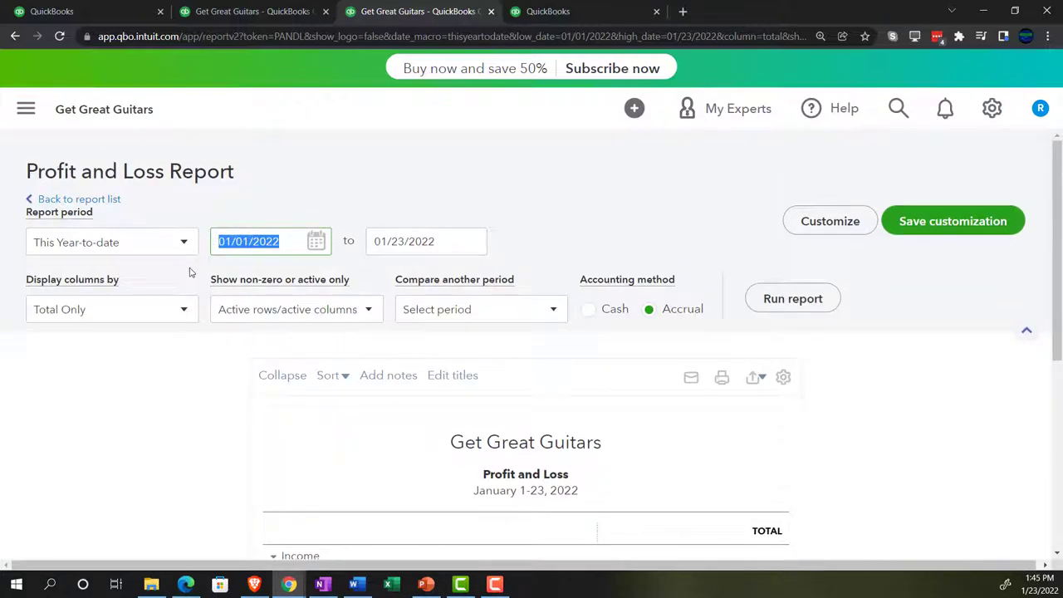
Set the Profit and Loss report period to 01/01/2022 through 12/31/2022 and run the report.
type("01/01/202")
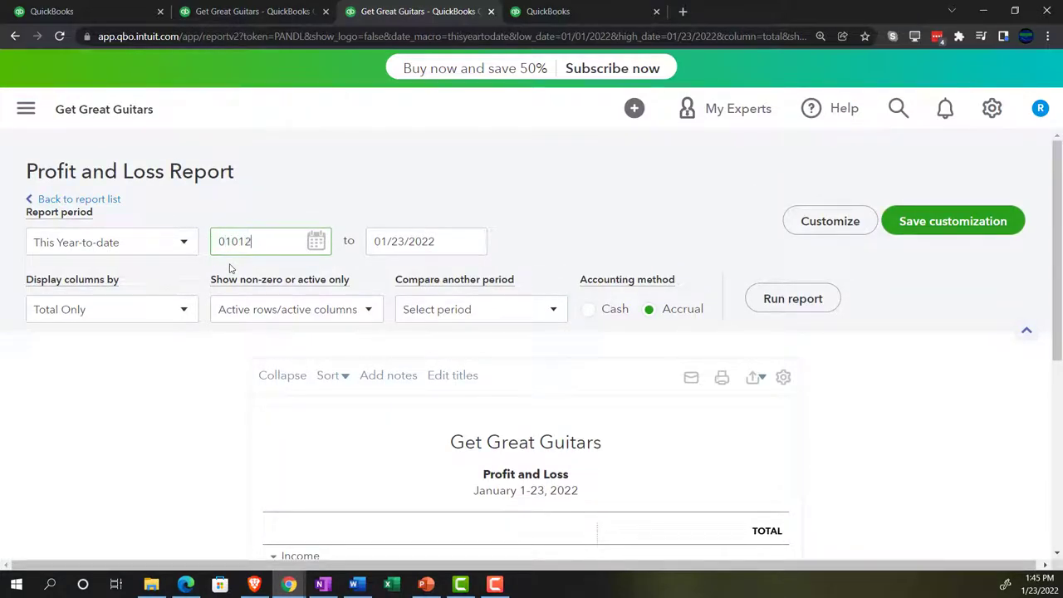
key("Tab")
type("0")
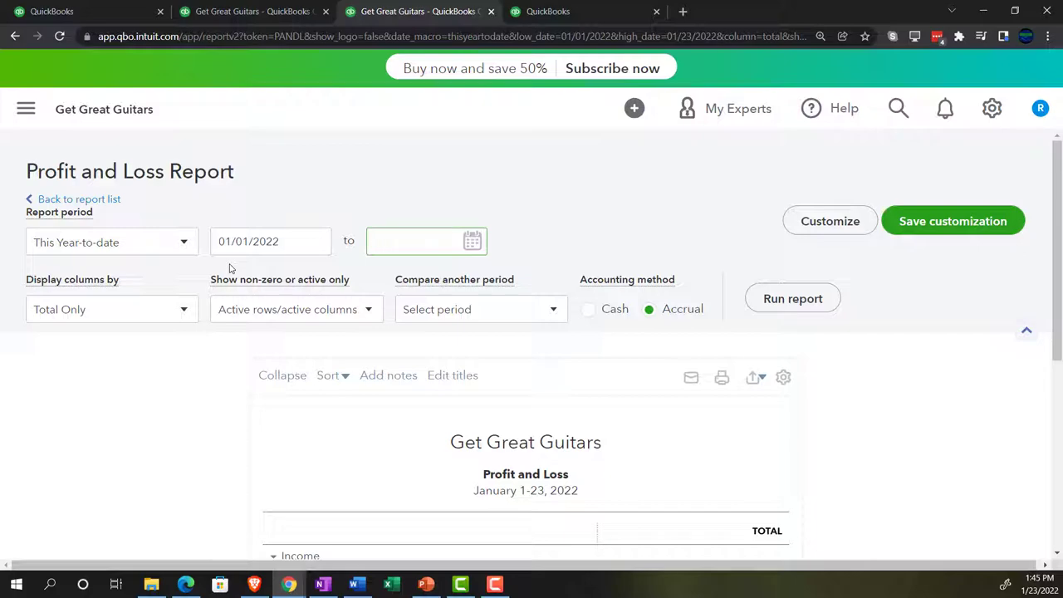
type("2312022")
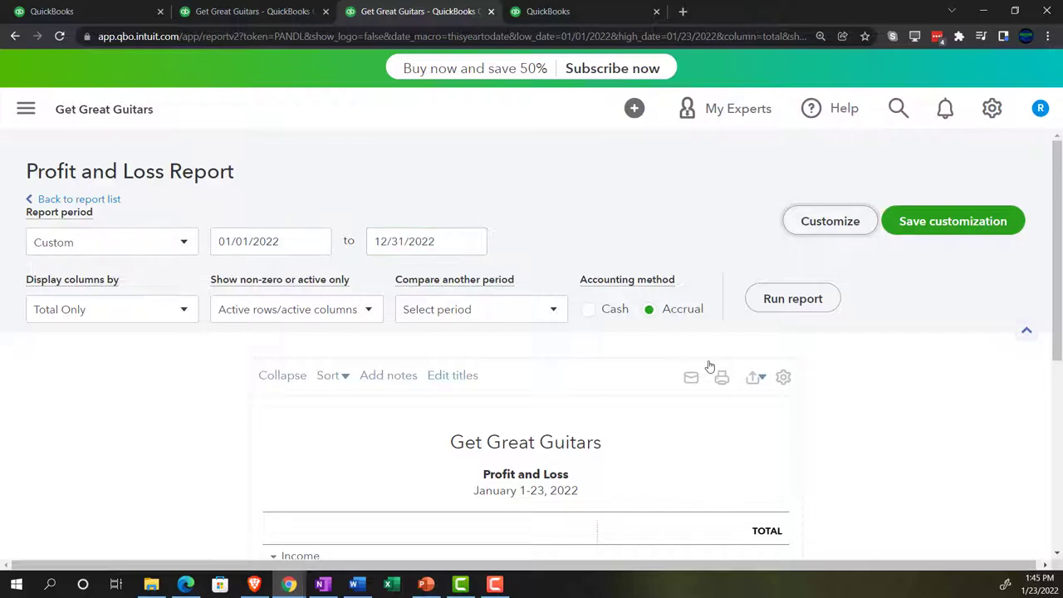
left_click(827, 298)
scroll(828, 297, "down", 3)
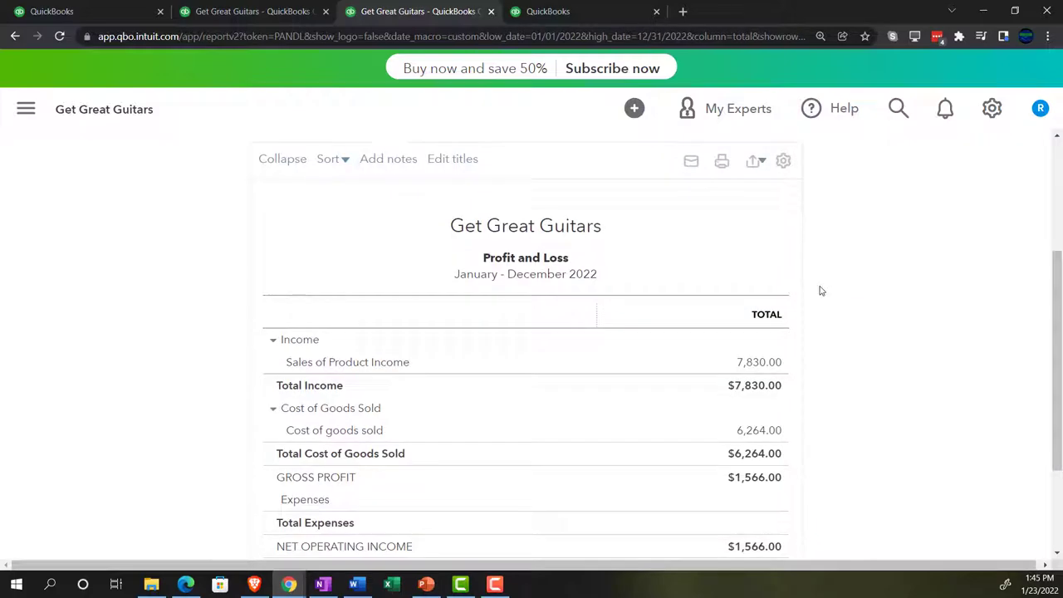
Find the Trial Balance report by searching for "Trial" in the fourth tab's Reports, open it and hide the navigation menu.
left_click(585, 13)
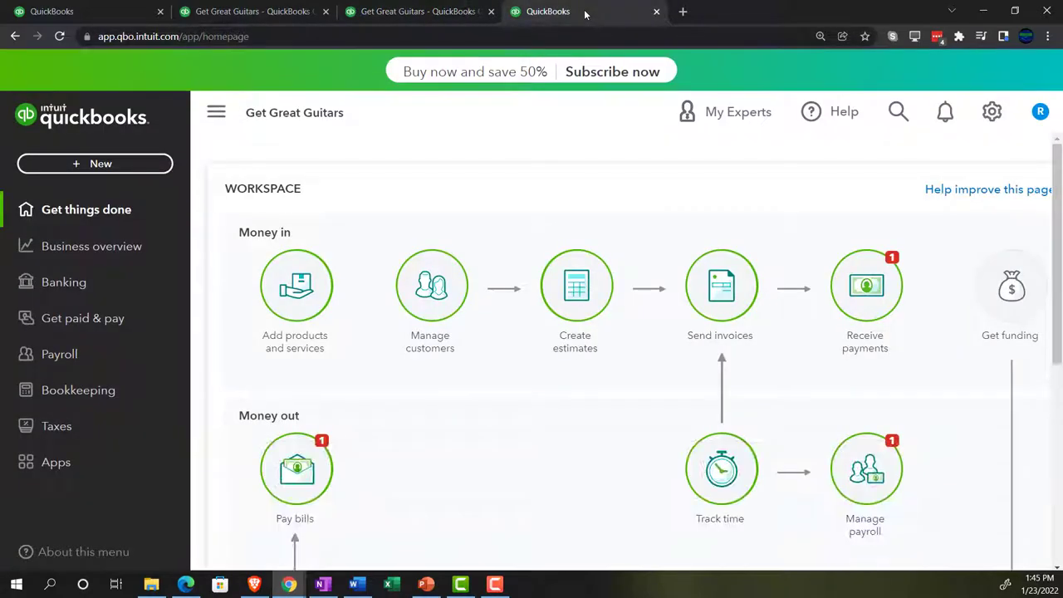
left_click(127, 245)
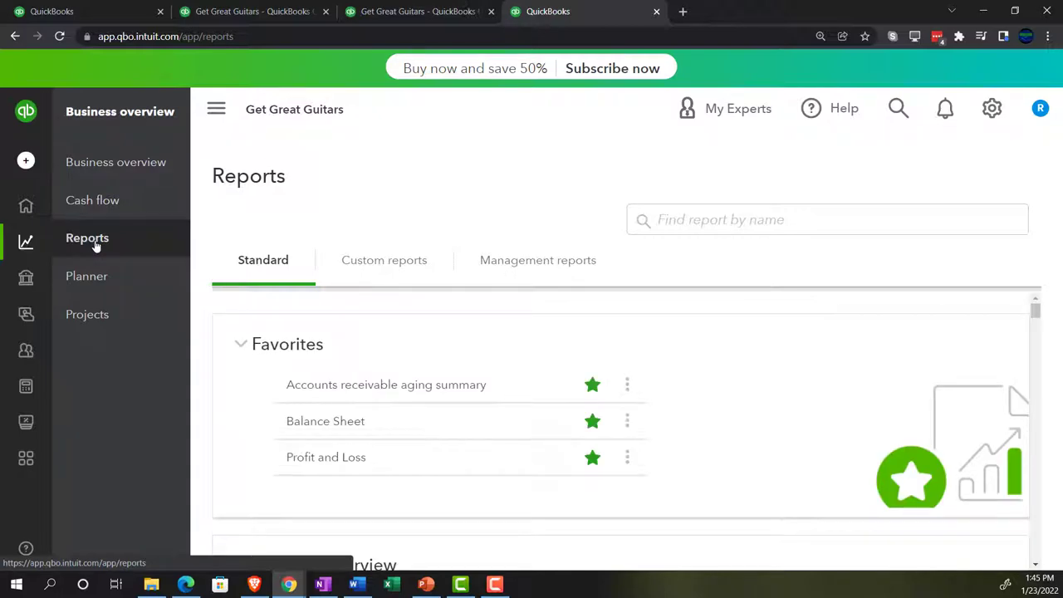
left_click(702, 221)
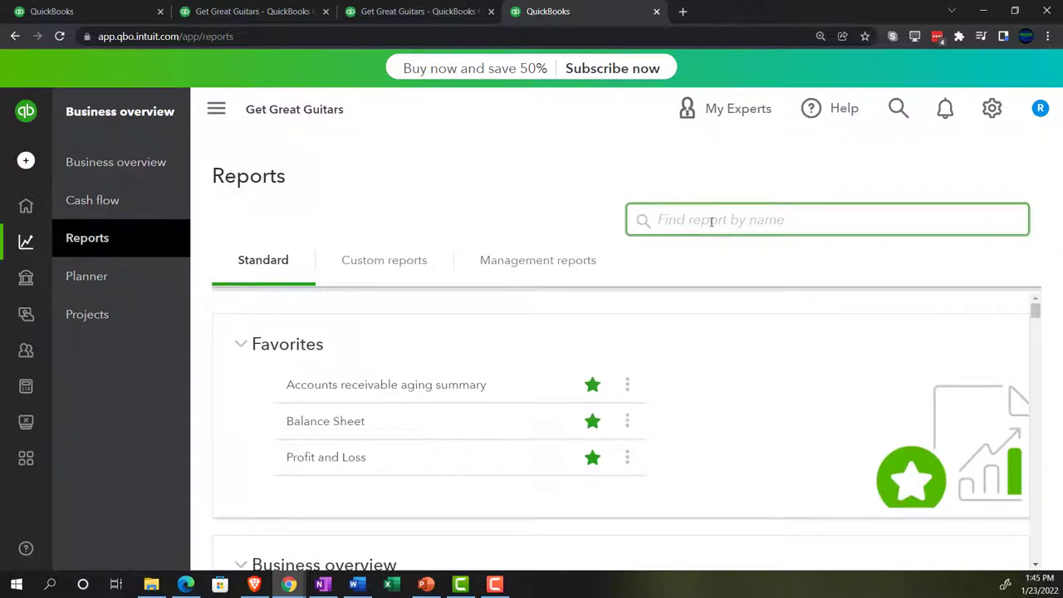
type("Trial")
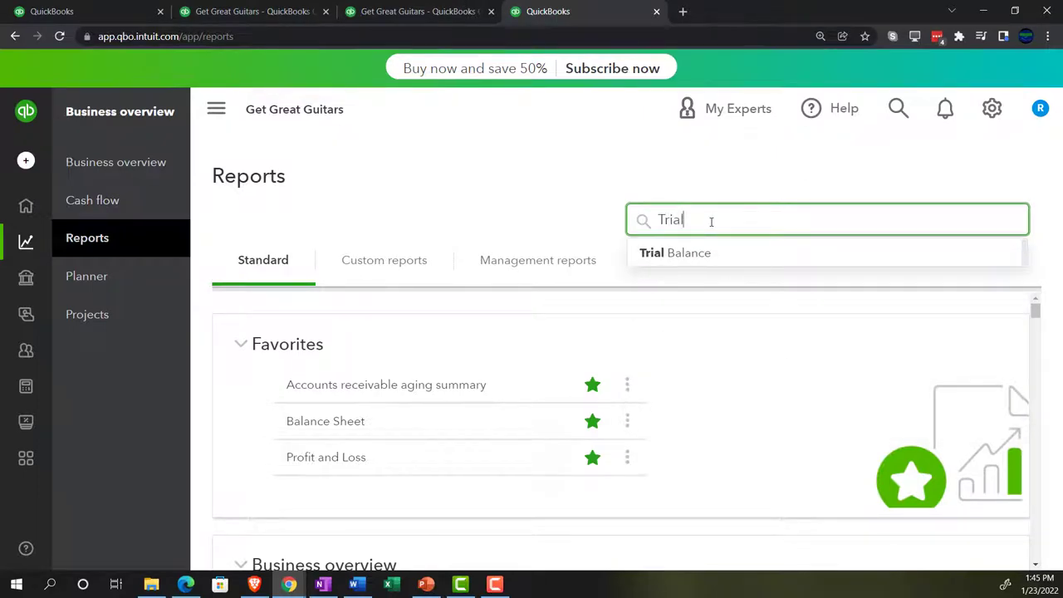
left_click(696, 253)
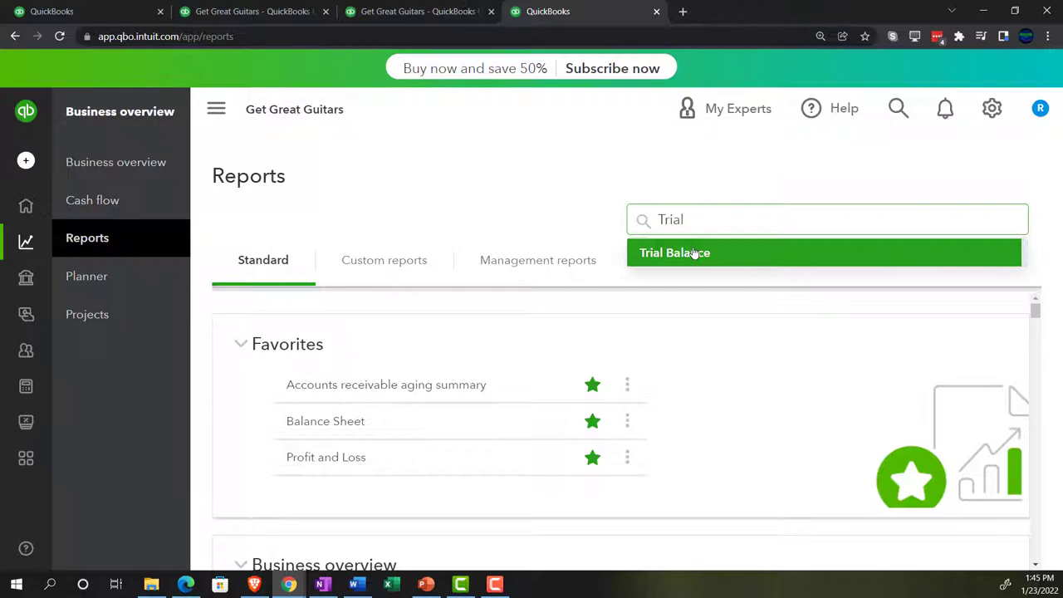
left_click(694, 254)
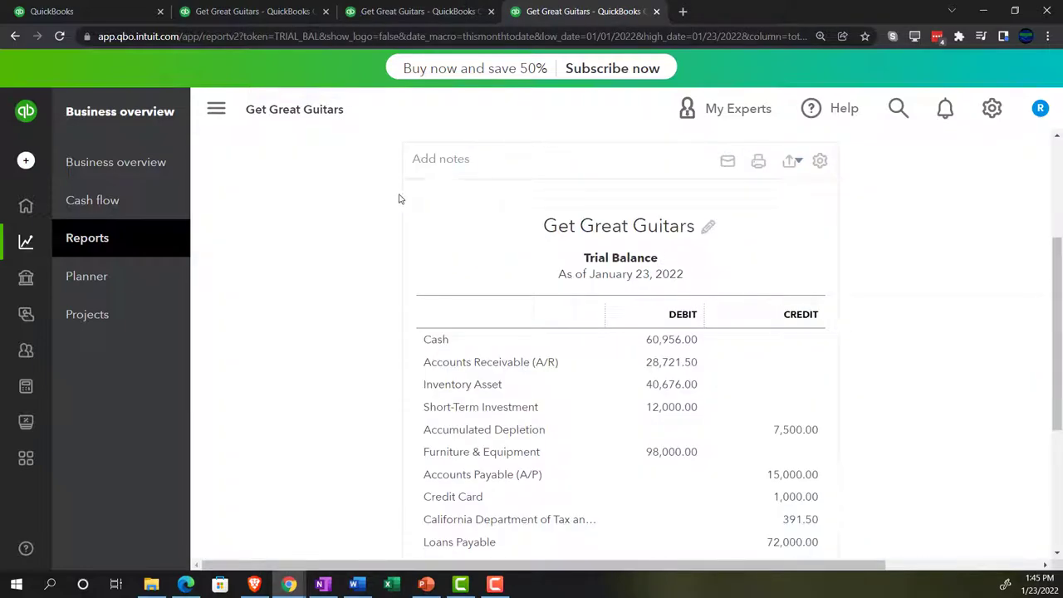
left_click(217, 111)
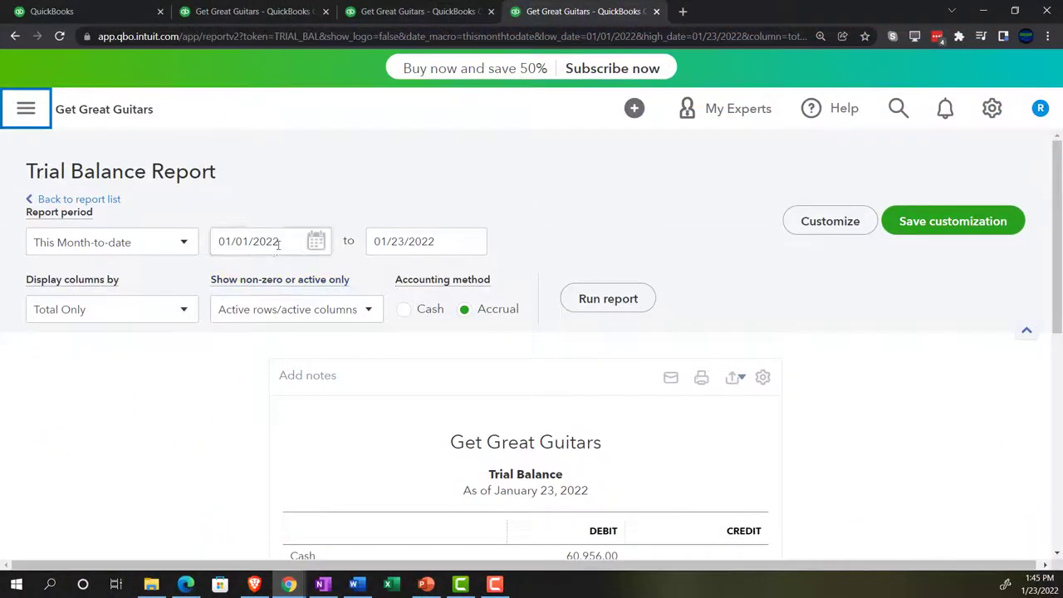
Set the Trial Balance report period to 01/01/2022 through 12/31/2022 and run the report.
left_click_drag(278, 242, 152, 240)
type("0101")
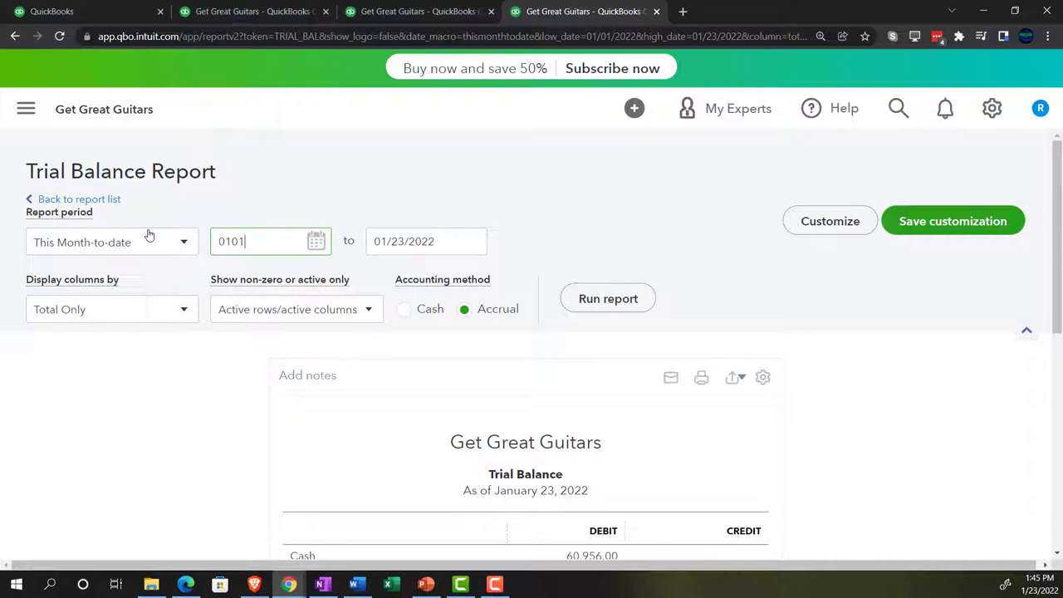
key("Tab")
type("12/31/202")
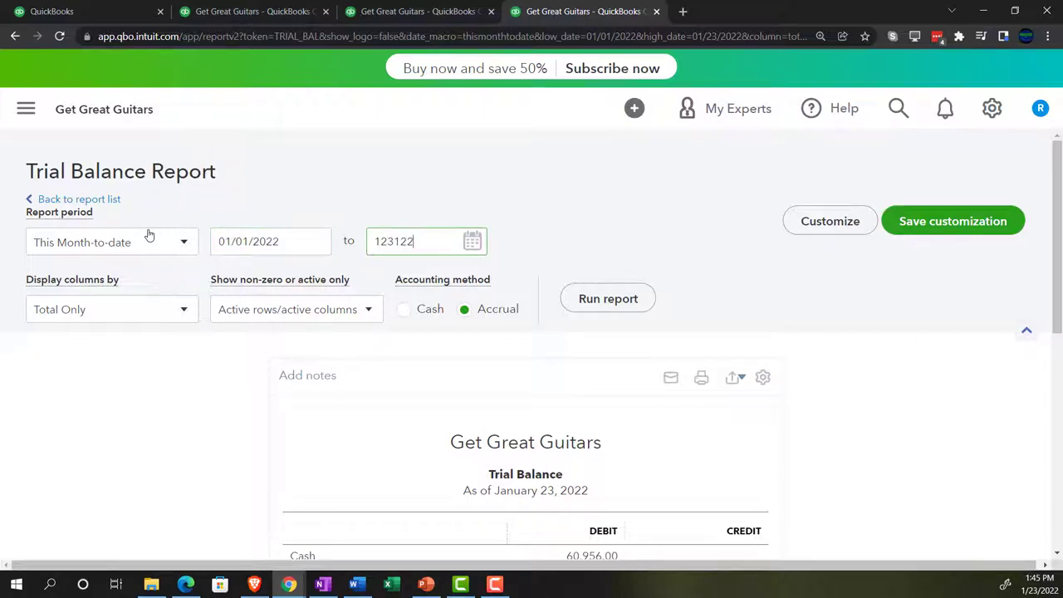
key("Tab")
left_click(608, 299)
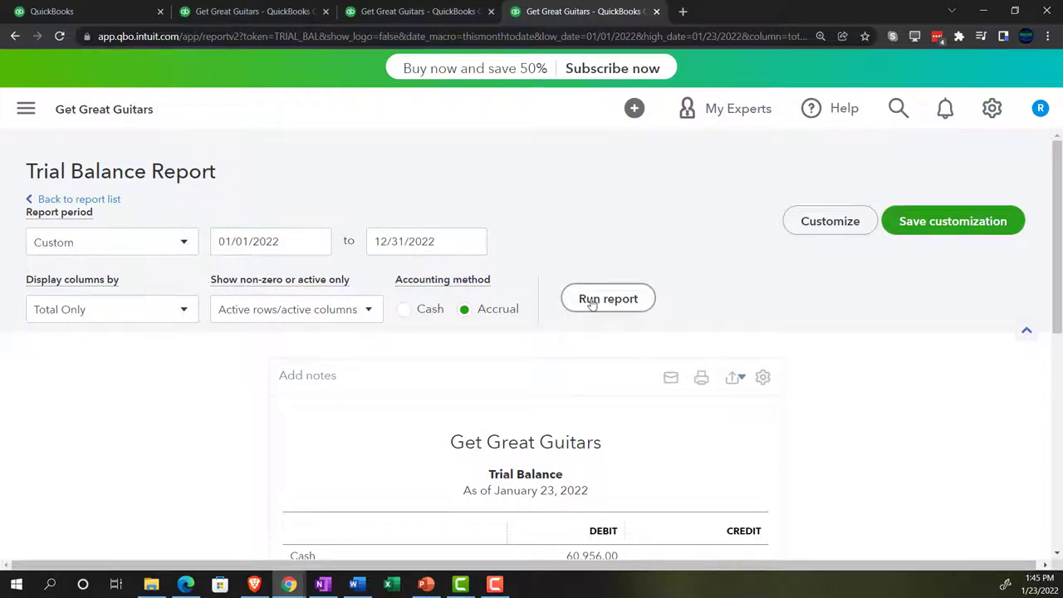
scroll(590, 304, "down", 3)
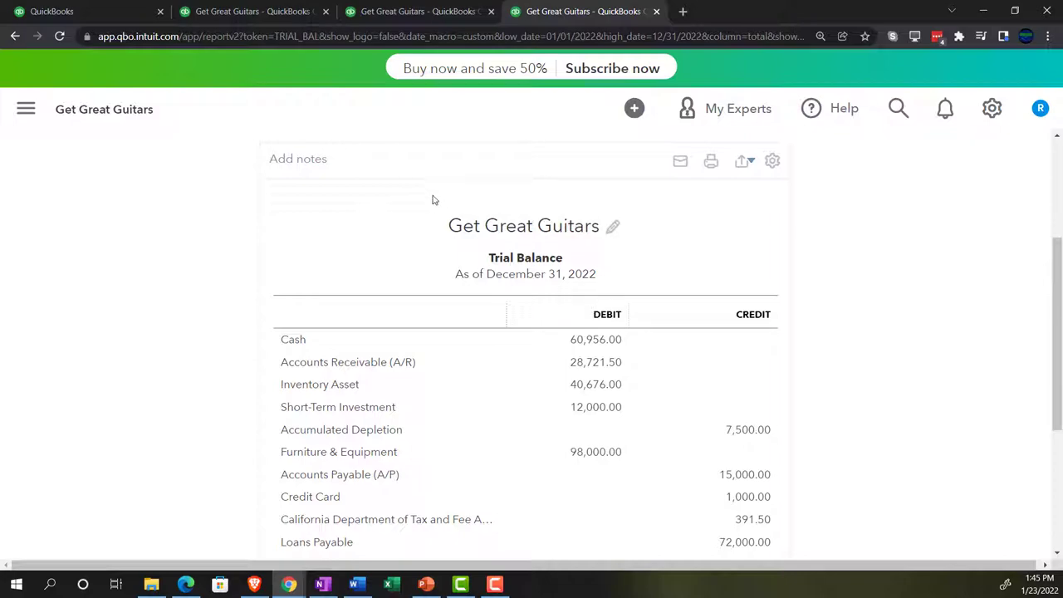
Return to the first browser tab and examine the available new transaction forms, including Receive payment under Customers.
left_click(103, 11)
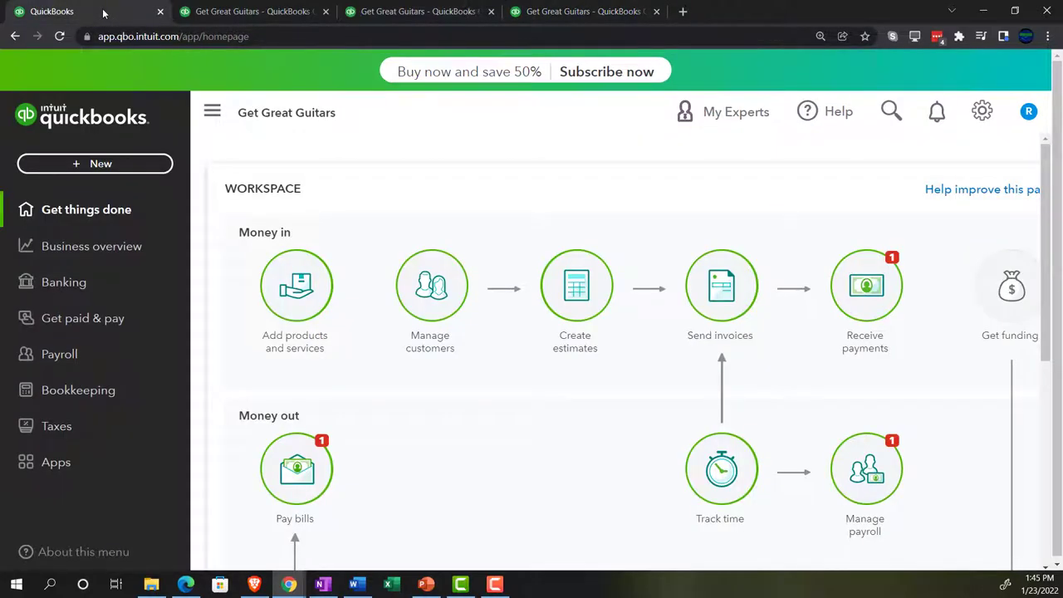
left_click(100, 164)
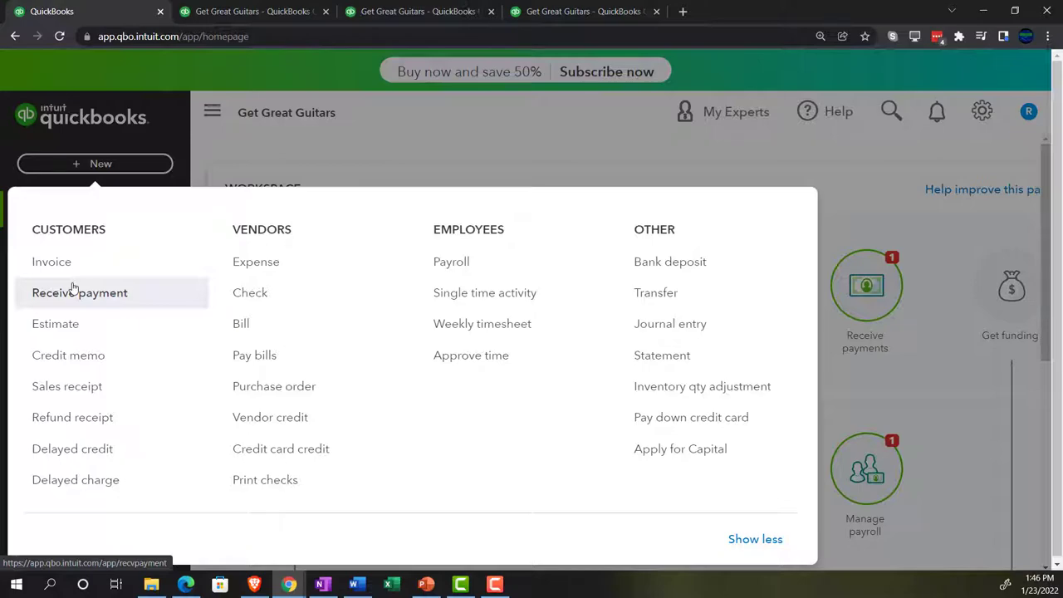
left_click(255, 126)
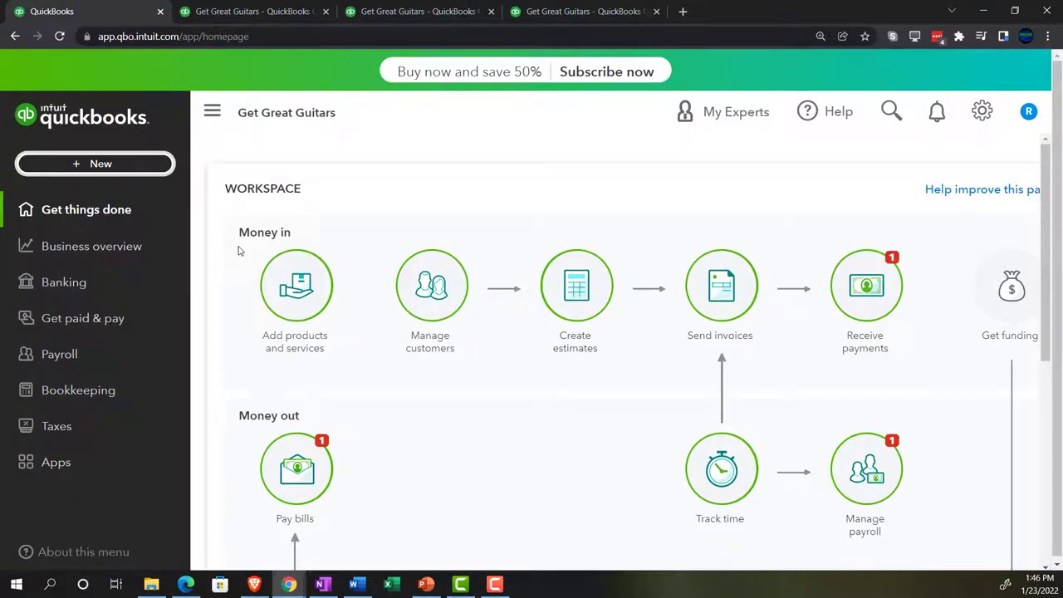
Open the Get Great Guitars customer list and compare it with the sample company's Sales Customers page in Edge.
left_click(97, 322)
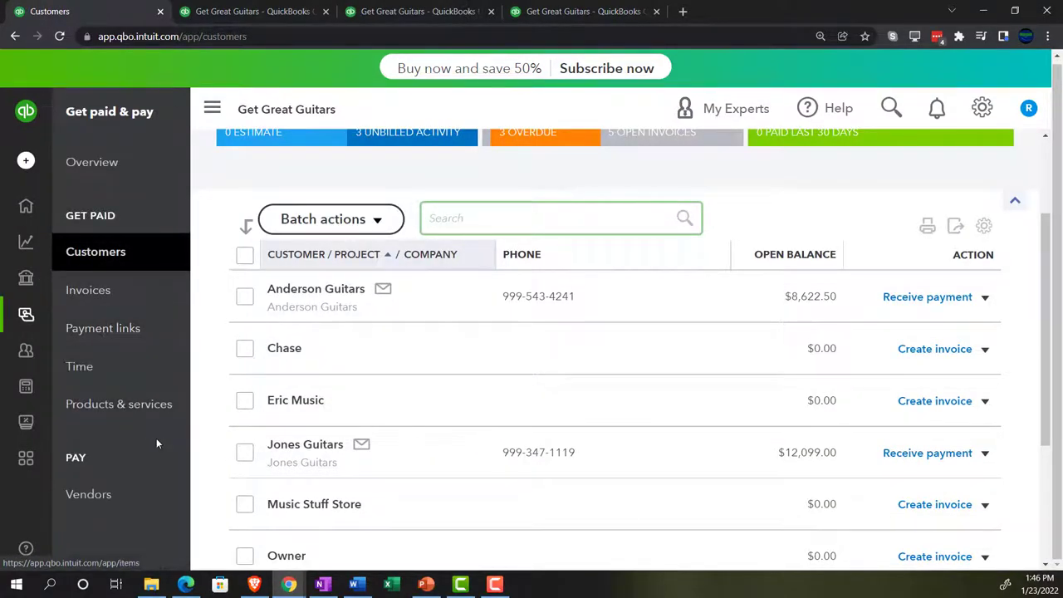
left_click(184, 586)
left_click(46, 255)
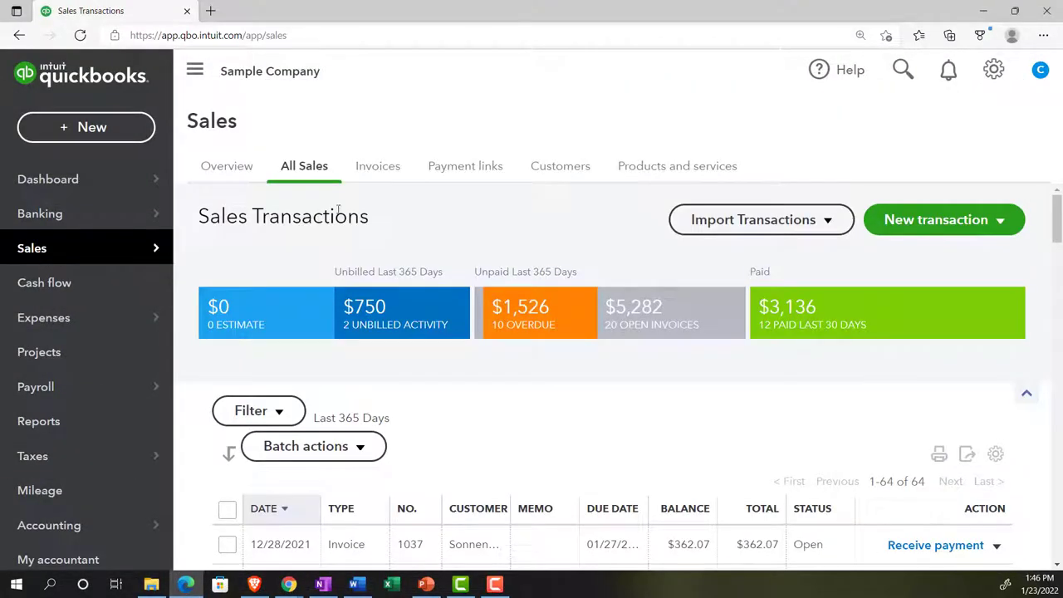
left_click(551, 172)
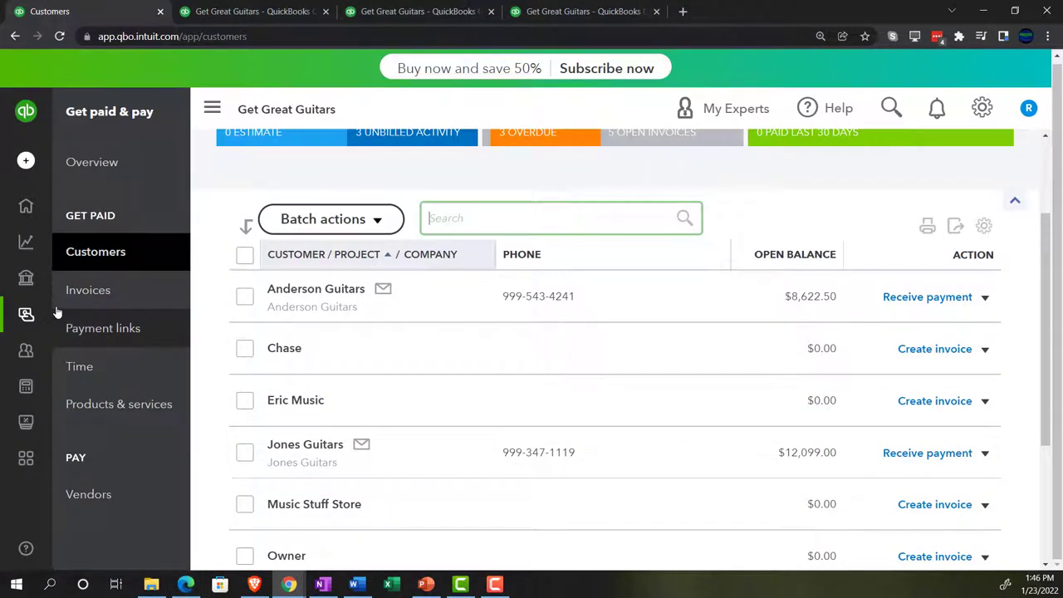
Open Anderson Guitars from the customer list, hide the side lists, and examine the actions offered for its overdue 12/31/2021 invoice.
left_click(37, 317)
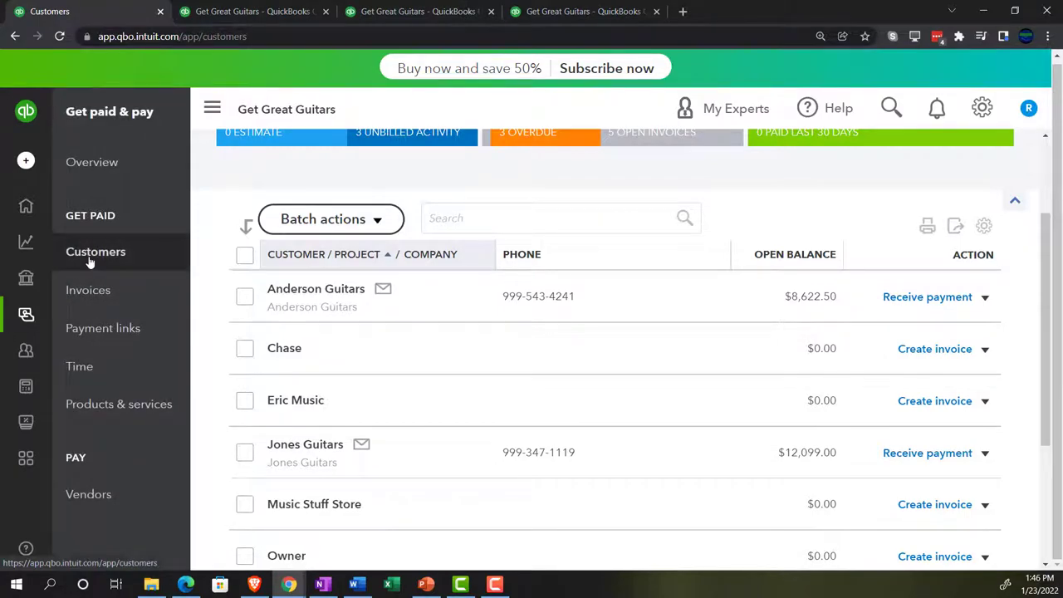
left_click(210, 112)
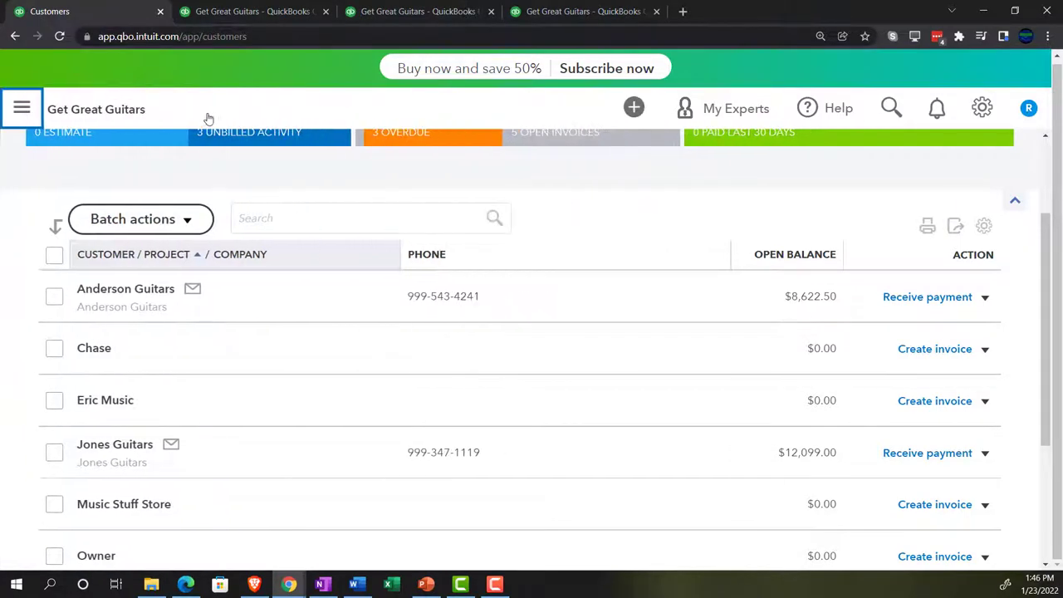
left_click(148, 295)
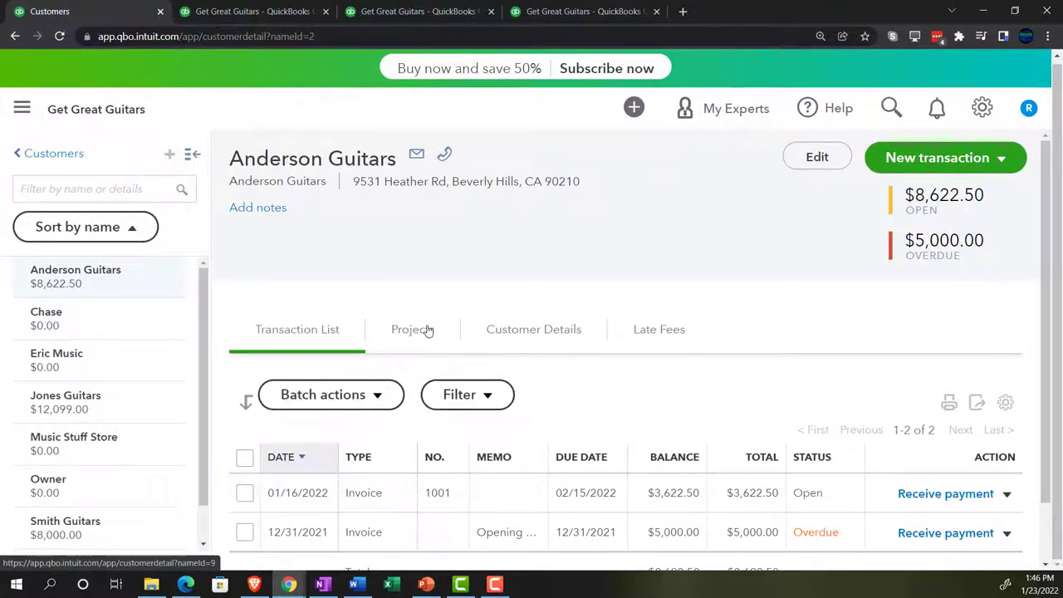
left_click(192, 155)
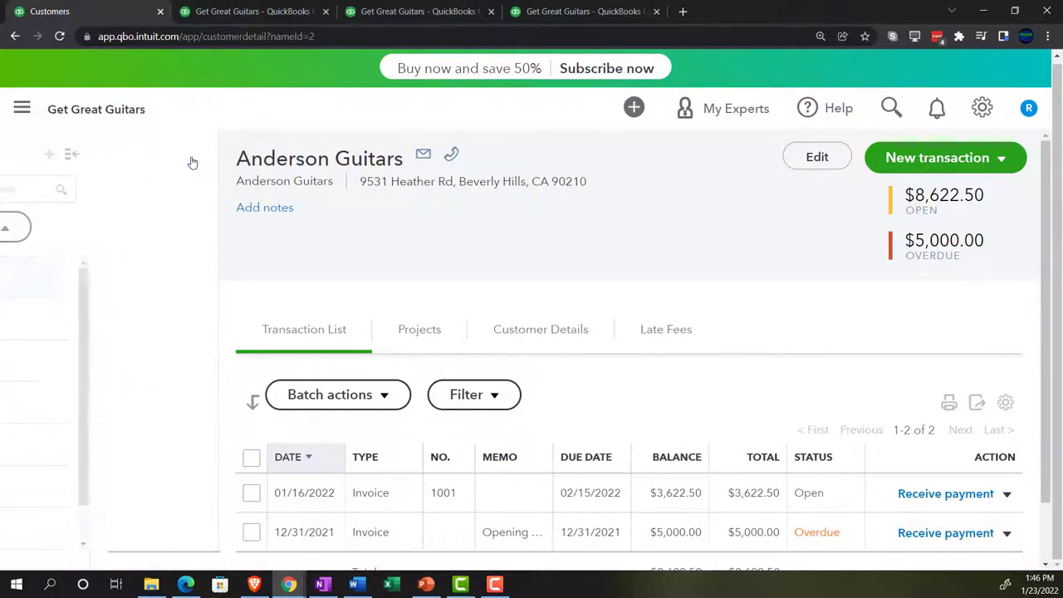
scroll(481, 322, "down", 1)
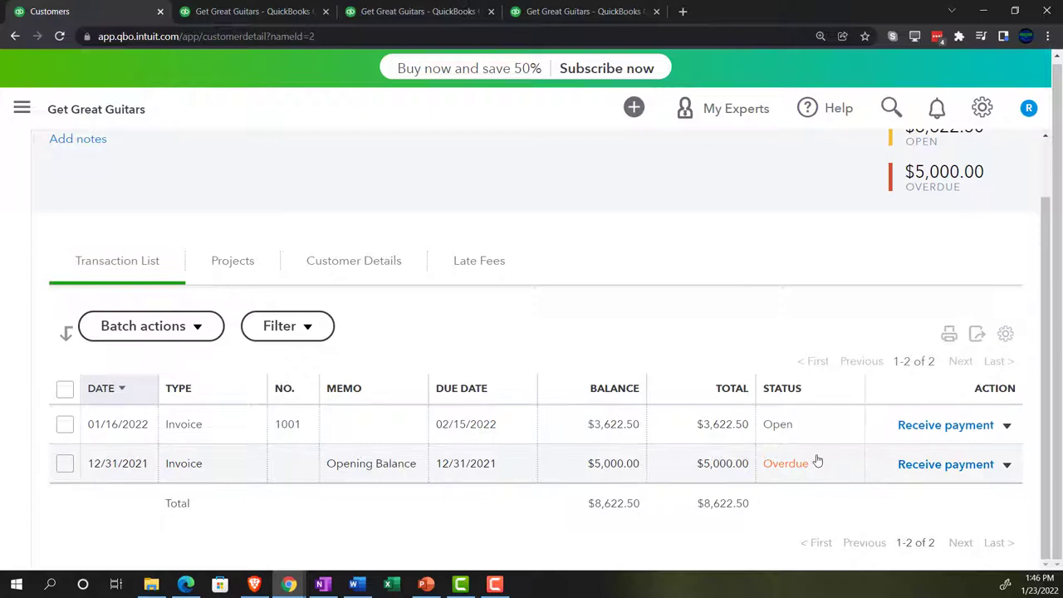
left_click(1007, 464)
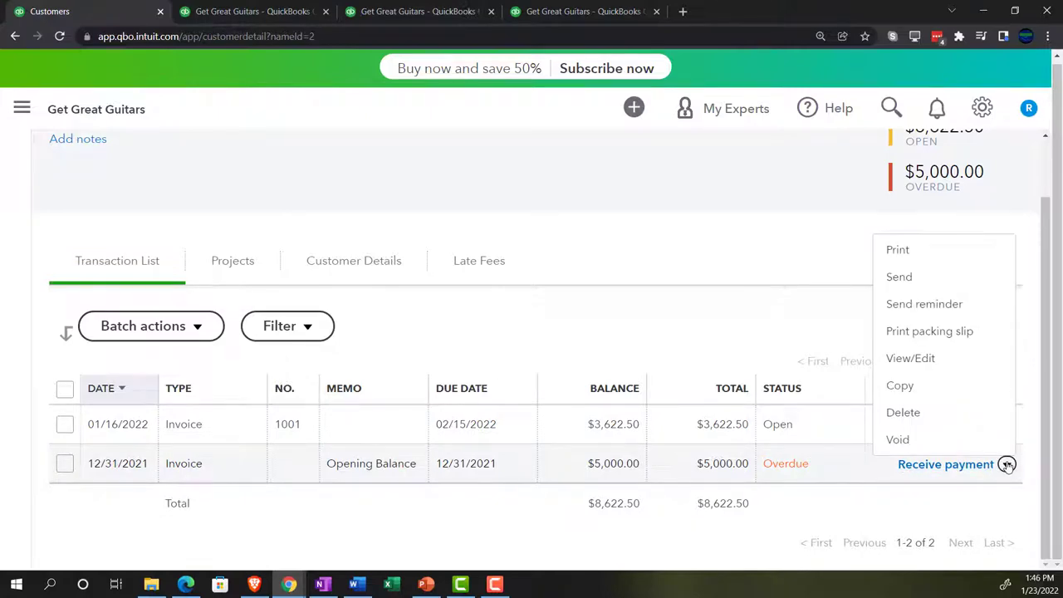
left_click(1006, 464)
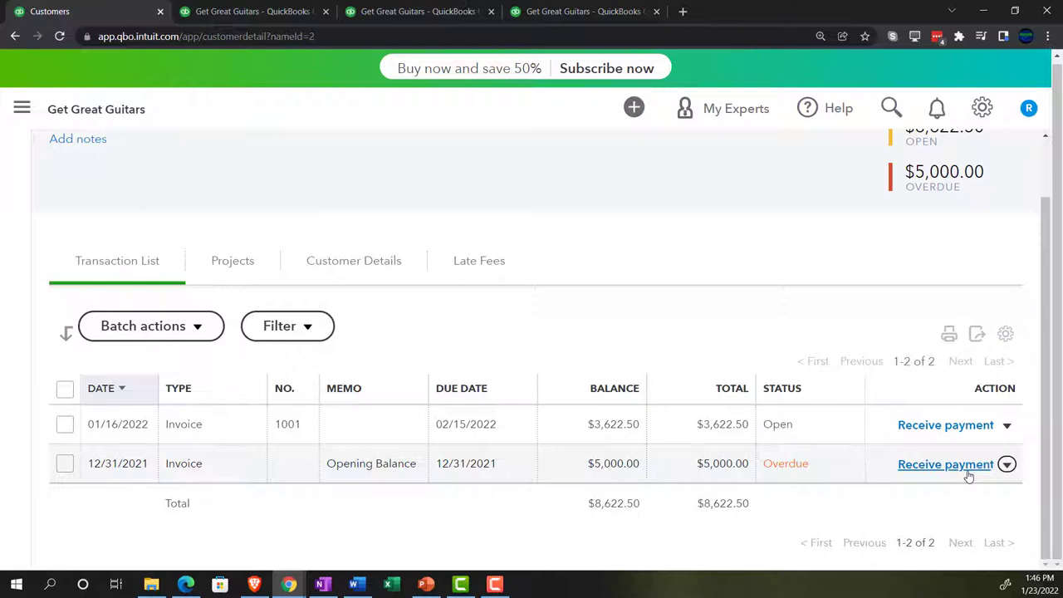
Show the navigation menu again and open the Bookkeeping Transactions page for Get Great Guitars.
left_click(23, 110)
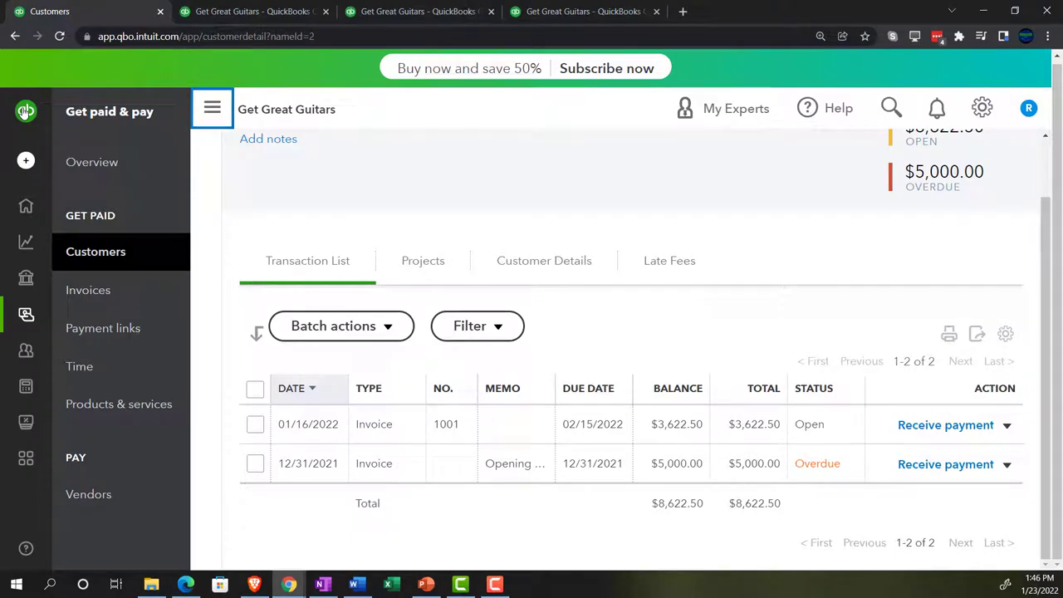
mouse_move(12, 243)
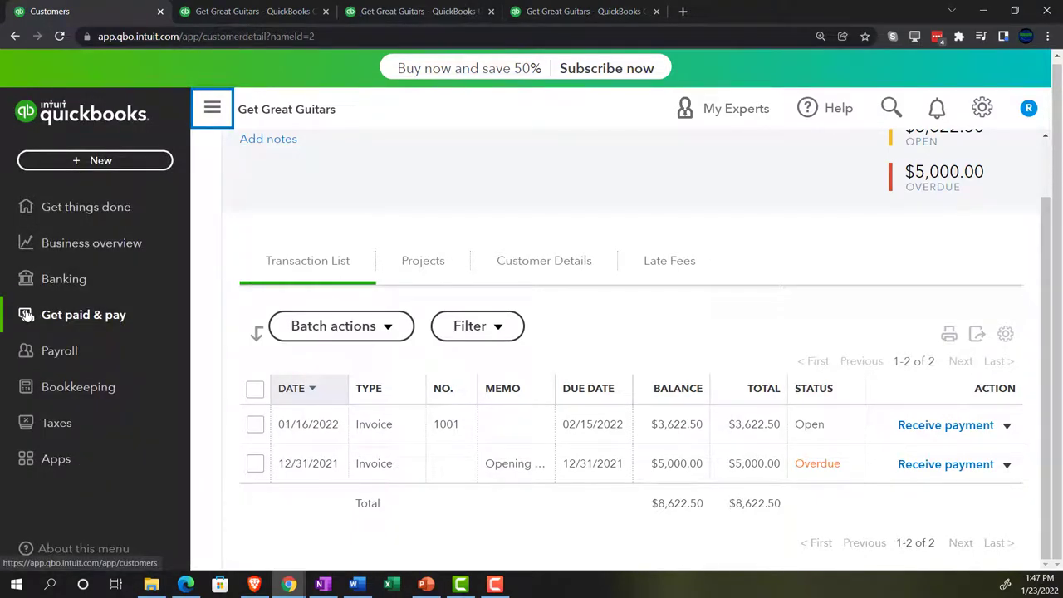
left_click(58, 387)
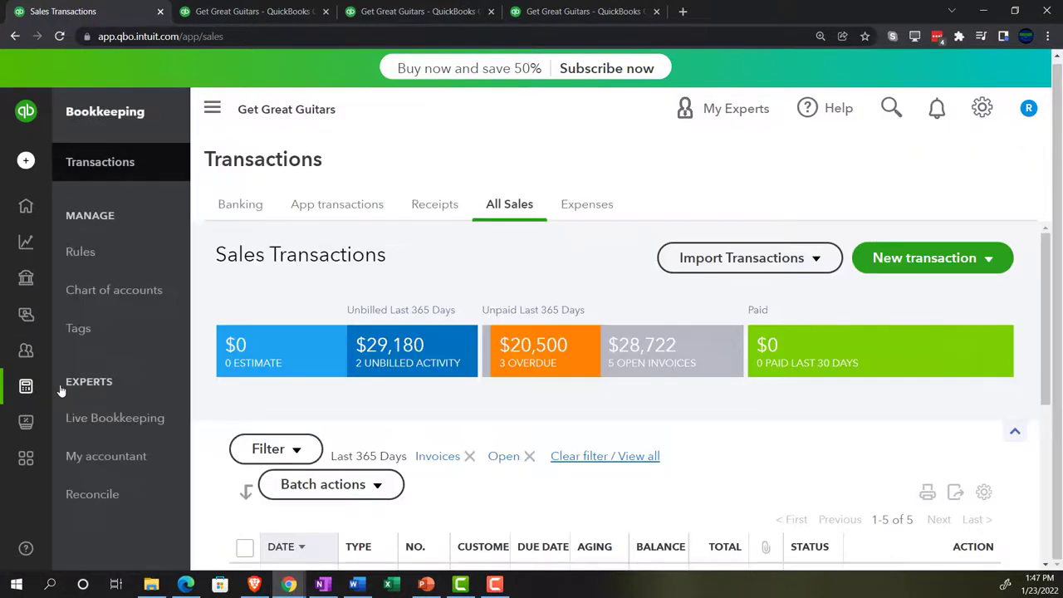
left_click(82, 166)
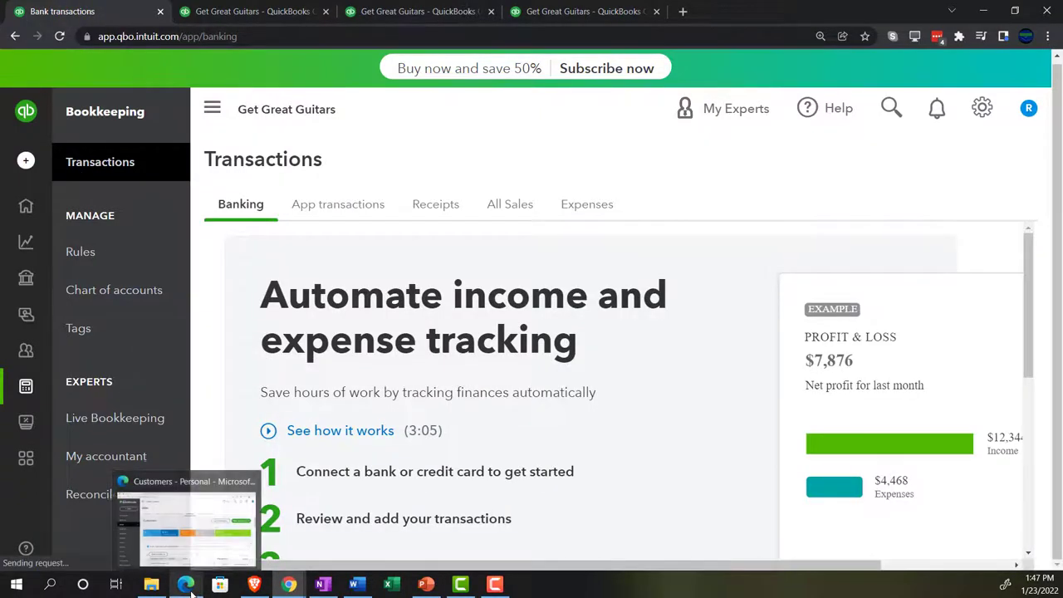
Switch to the sample company in Edge, view its All Sales transactions, and return to Get Great Guitars in Chrome.
left_click(187, 585)
mouse_move(39, 250)
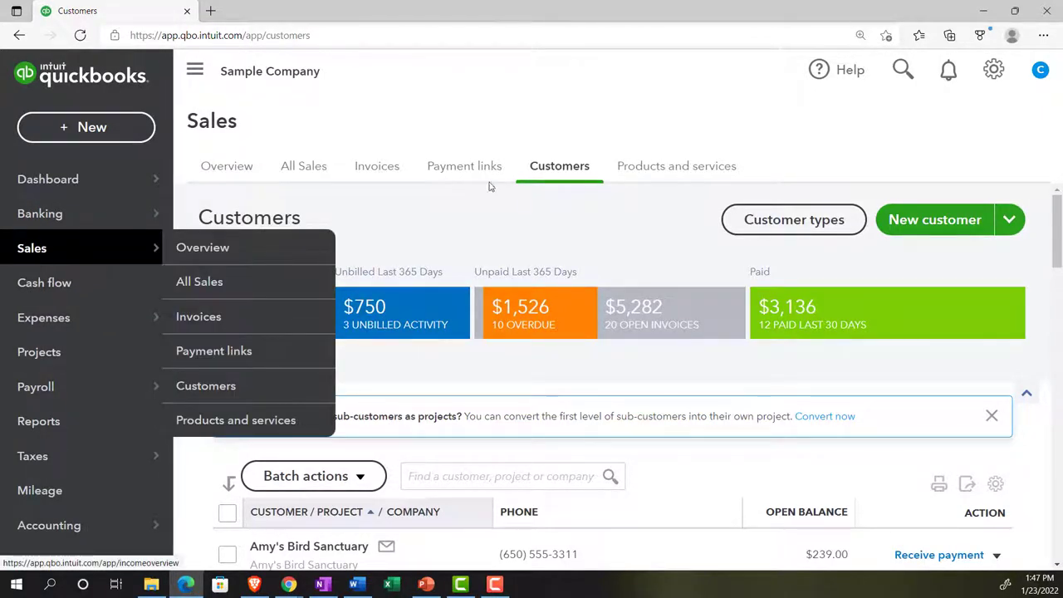
left_click(314, 170)
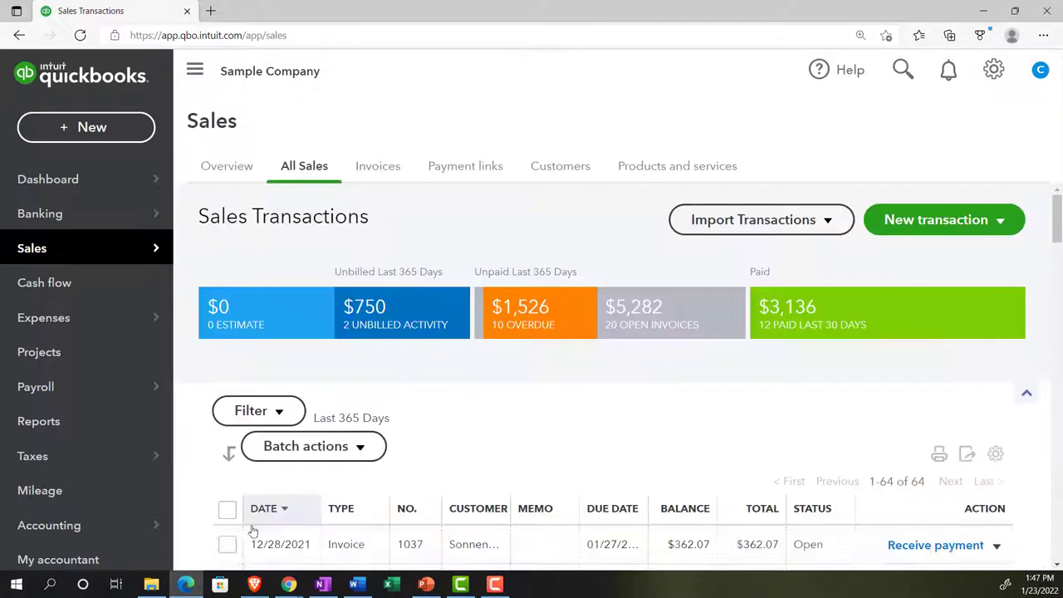
left_click(187, 586)
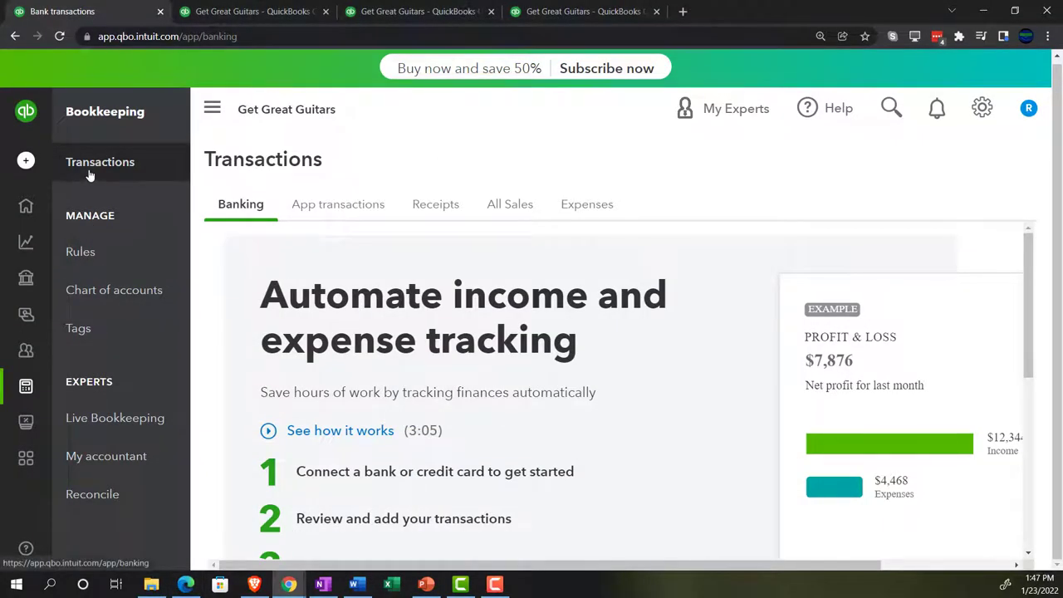
Open All Sales, hide the navigation menu, and apply the filter for open invoices from the last 365 days.
left_click(496, 210)
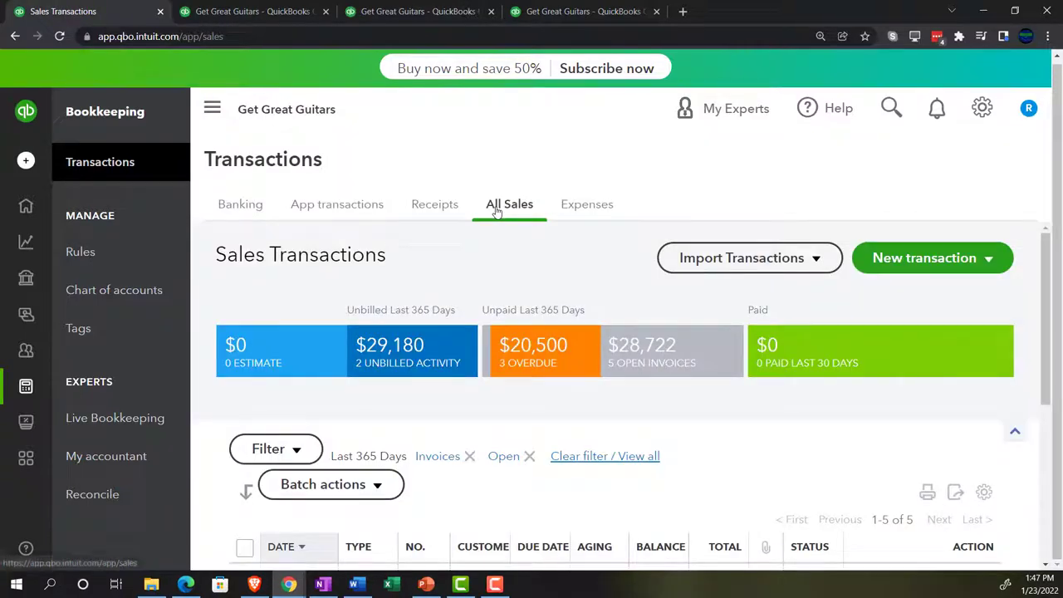
left_click(208, 108)
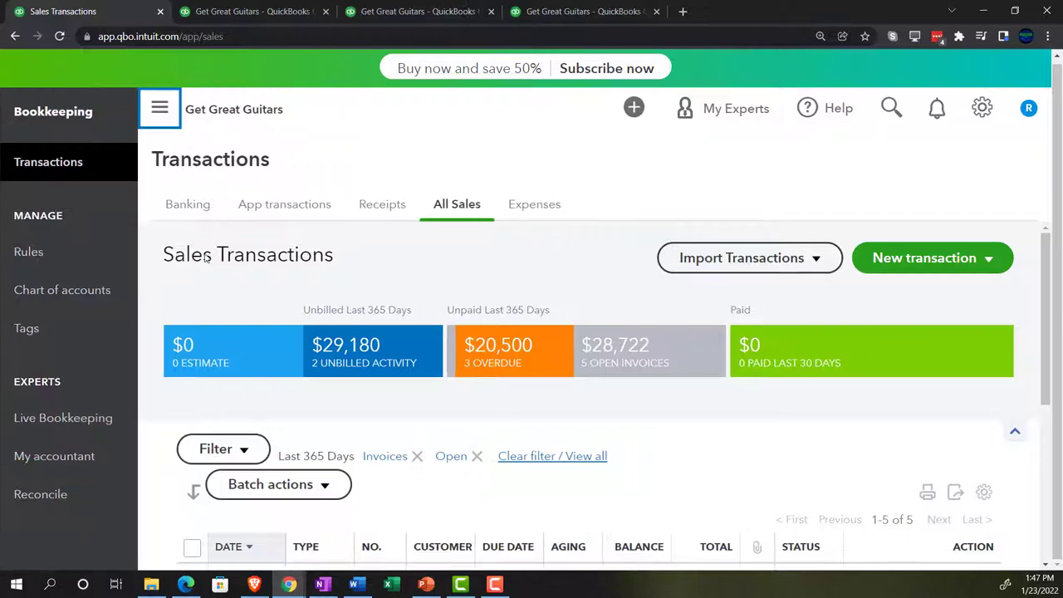
scroll(212, 274, "down", 1)
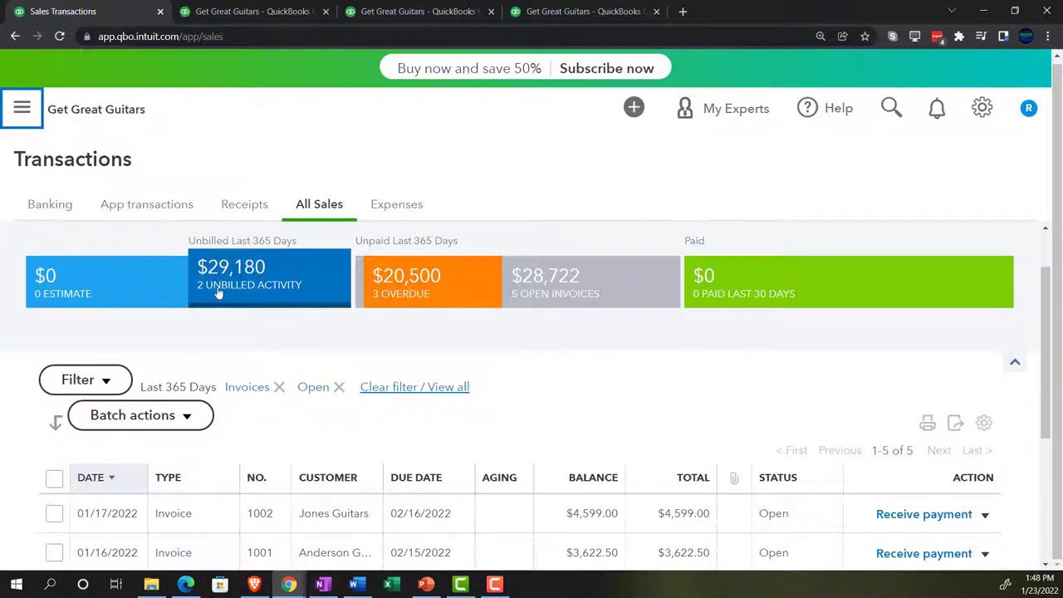
left_click(119, 388)
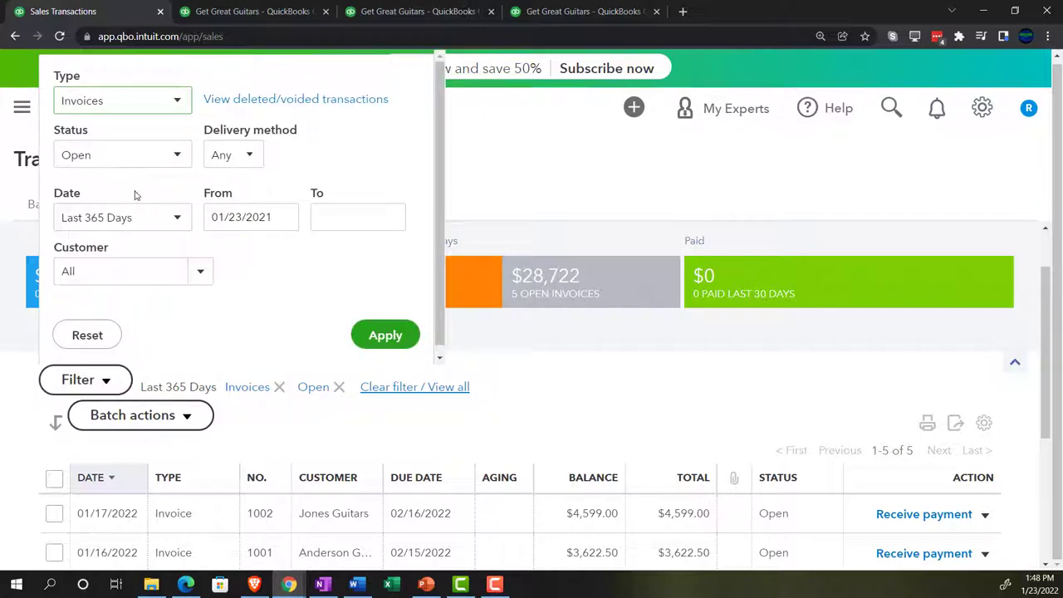
left_click(357, 342)
scroll(374, 347, "down", 2)
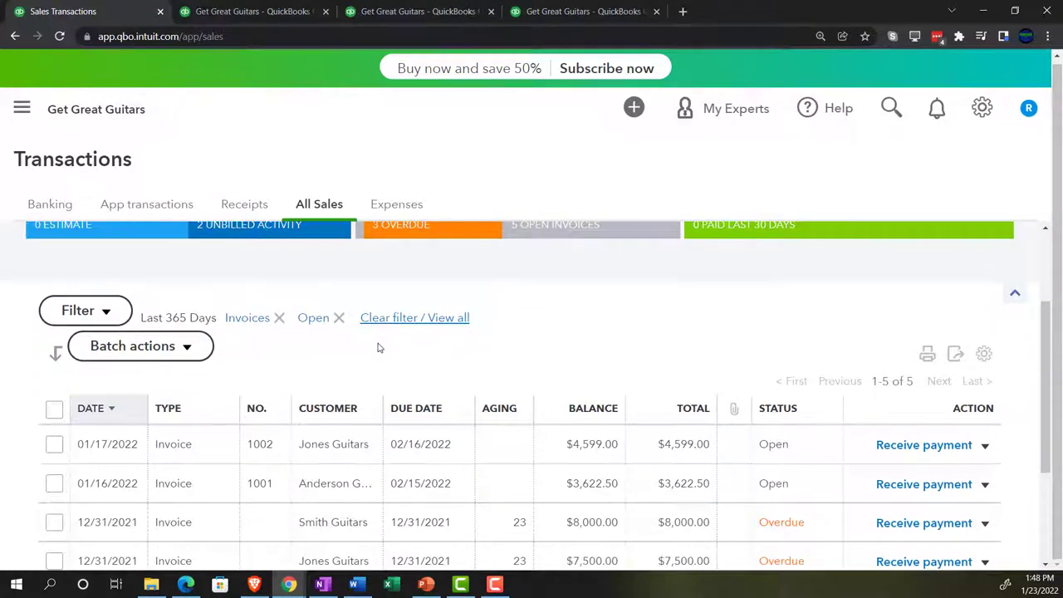
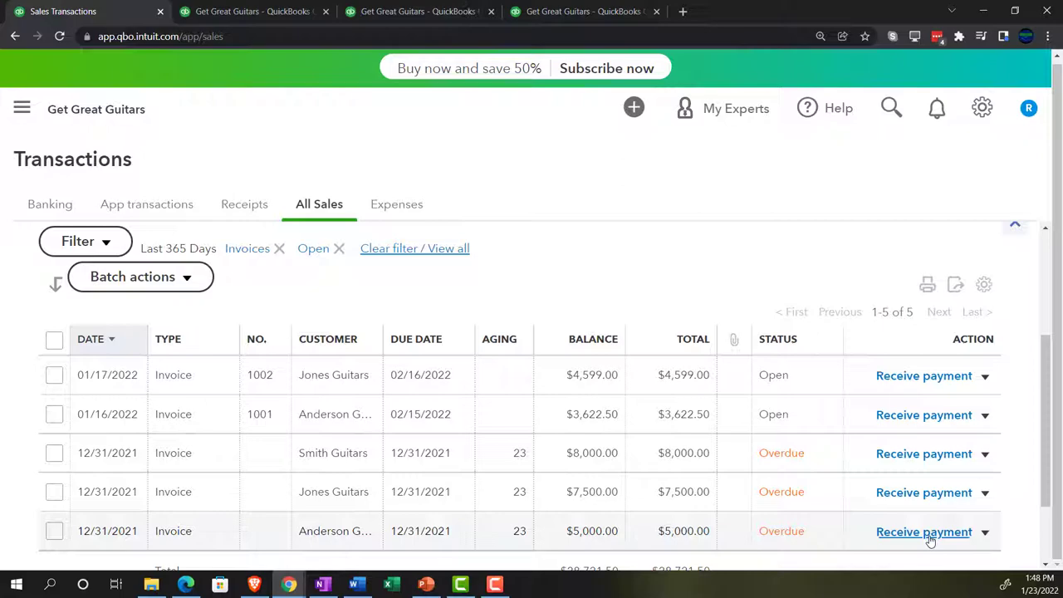
Open the Receive Payment form for Anderson Guitars' 12/31/2021 invoice, review its outstanding transactions, and close the form without saving.
left_click(929, 537)
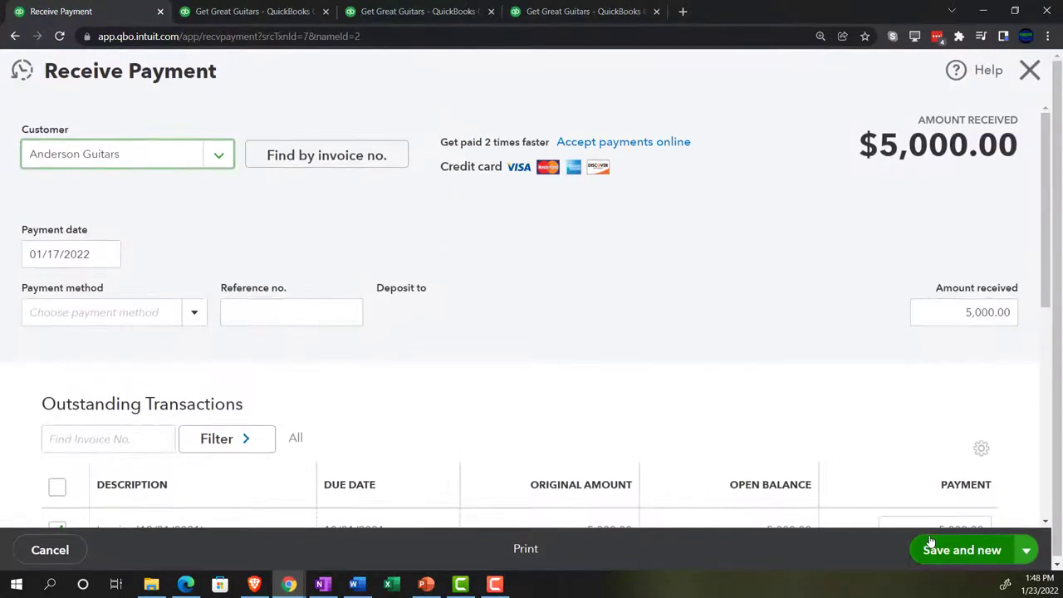
scroll(427, 247, "down", 3)
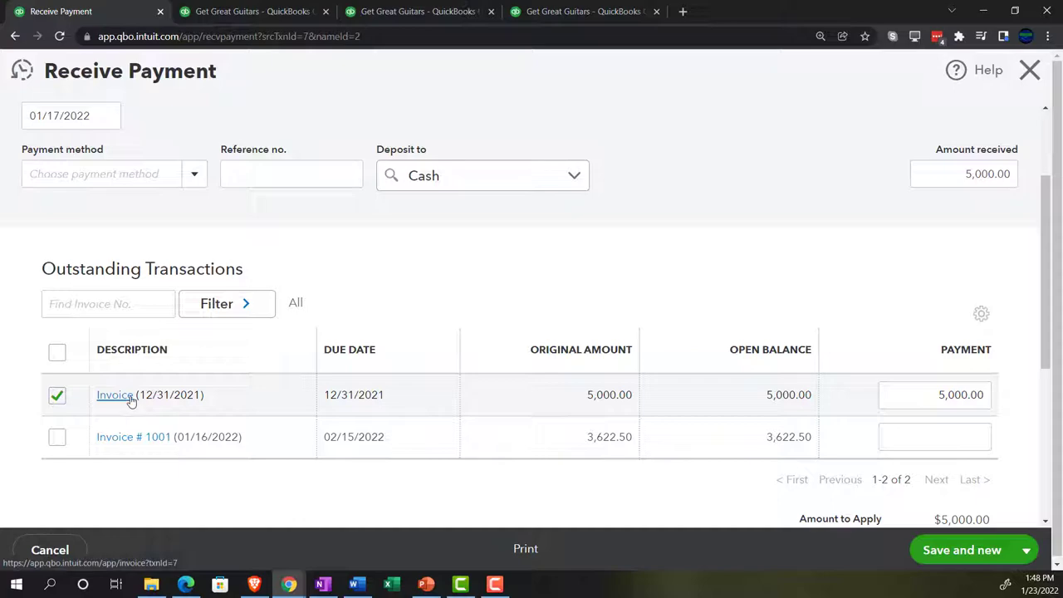
left_click(1029, 73)
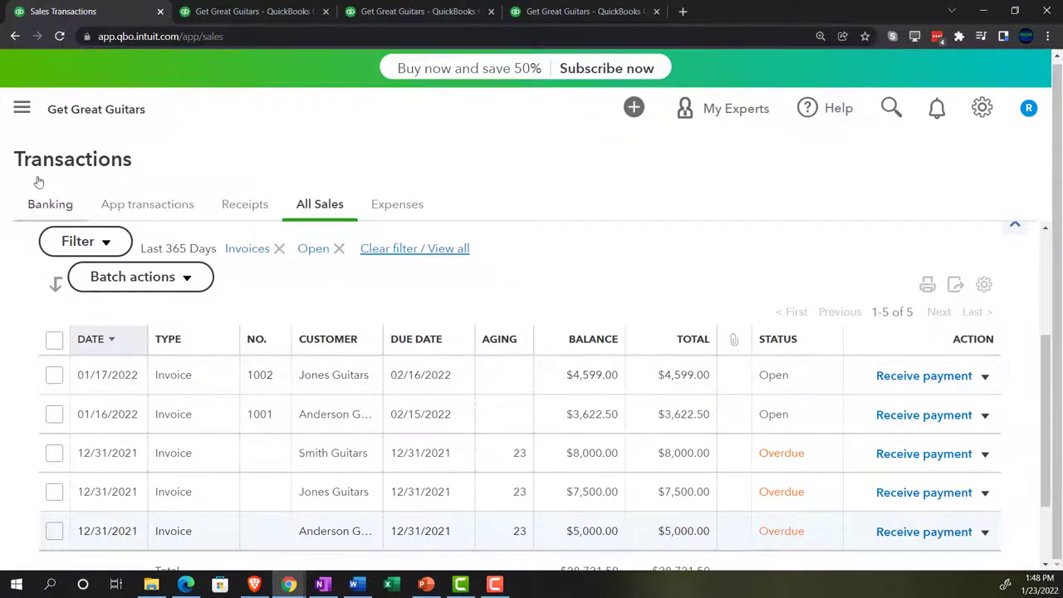
Show the navigation menu again and open a new Receive Payment form for Get Great Guitars.
left_click(21, 109)
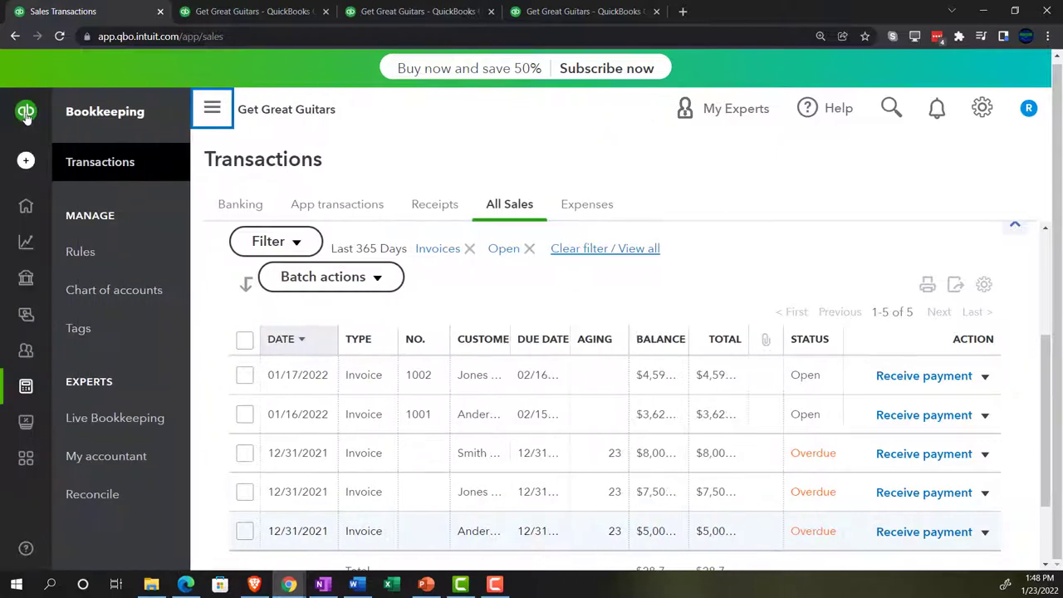
left_click(26, 160)
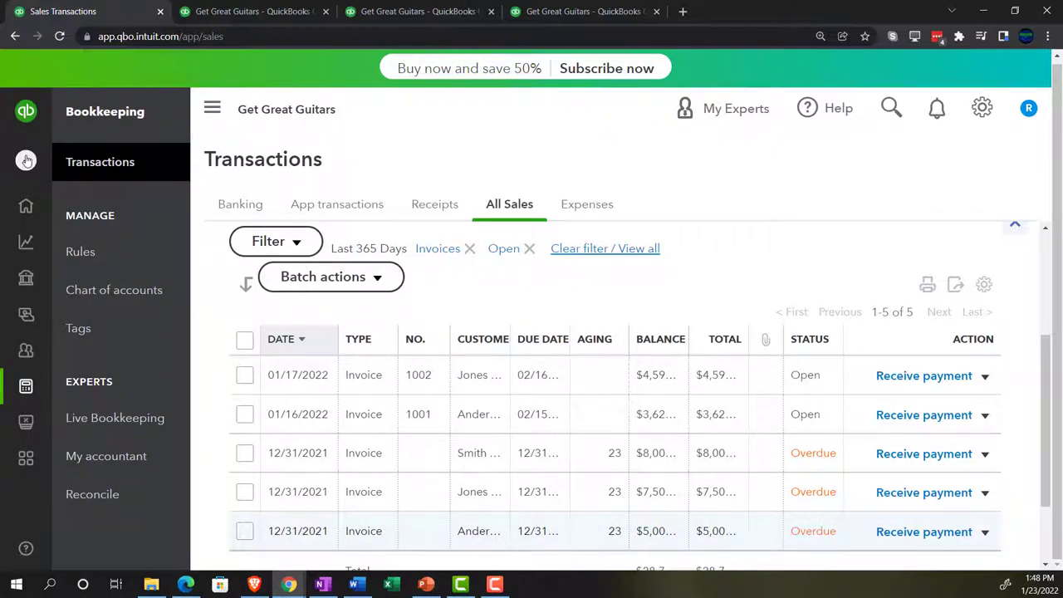
left_click(26, 160)
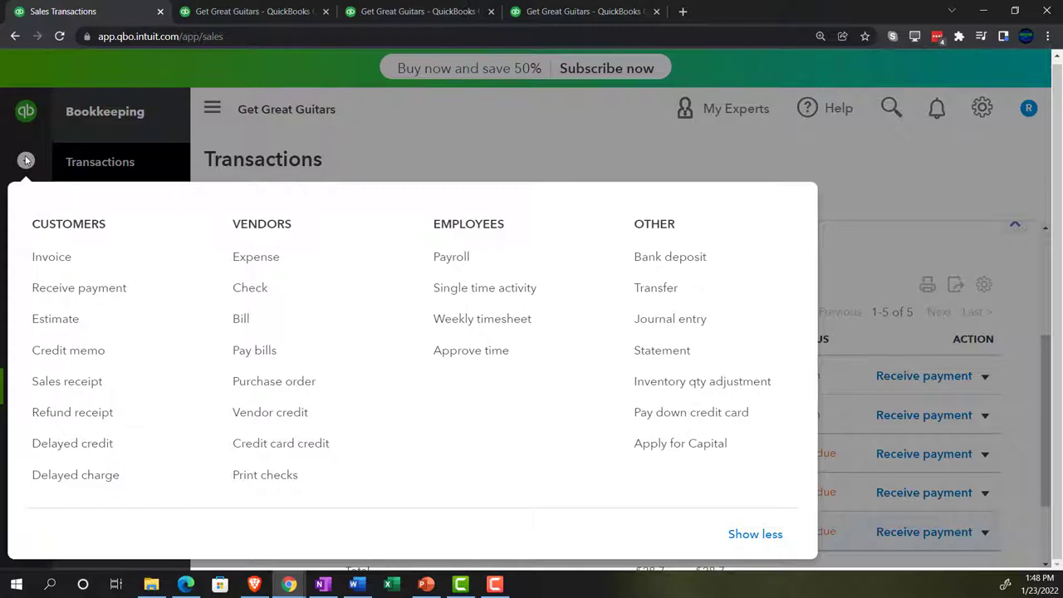
left_click(80, 289)
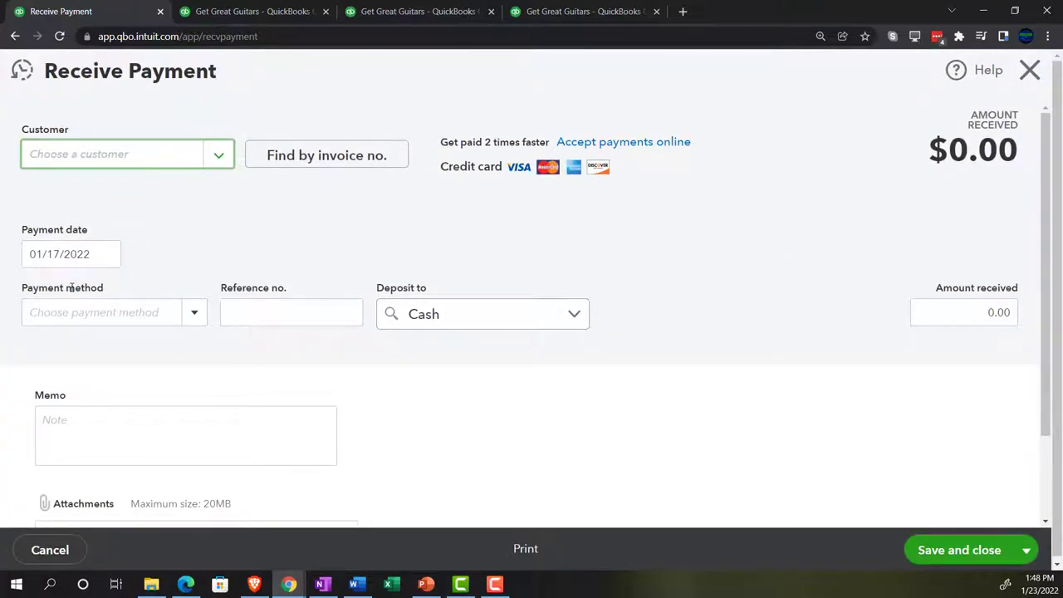
Choose Anderson Guitars as the customer on the Receive Payment form.
left_click(59, 171)
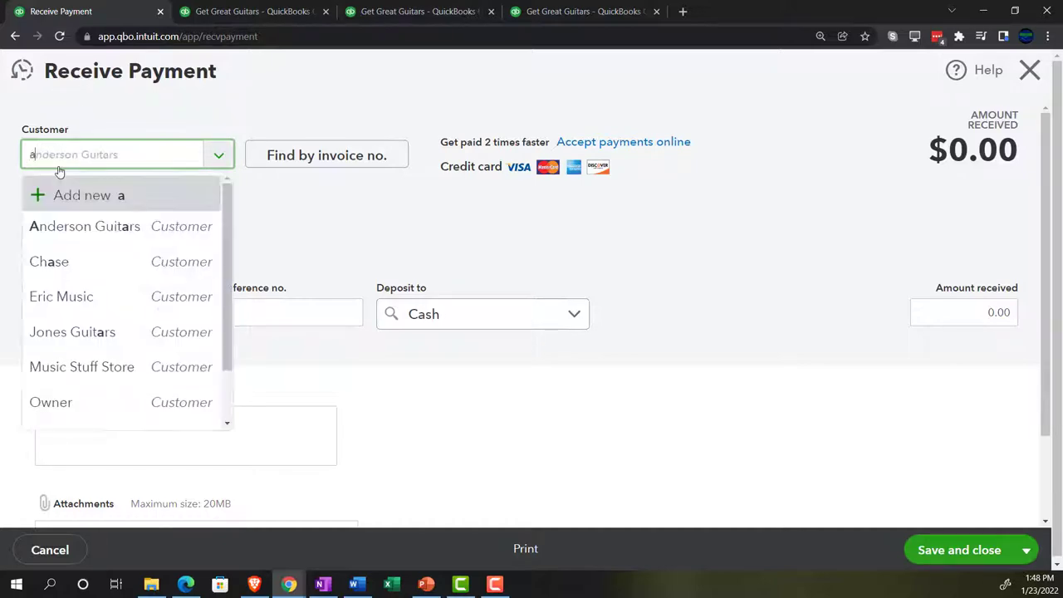
type("an")
key("Down")
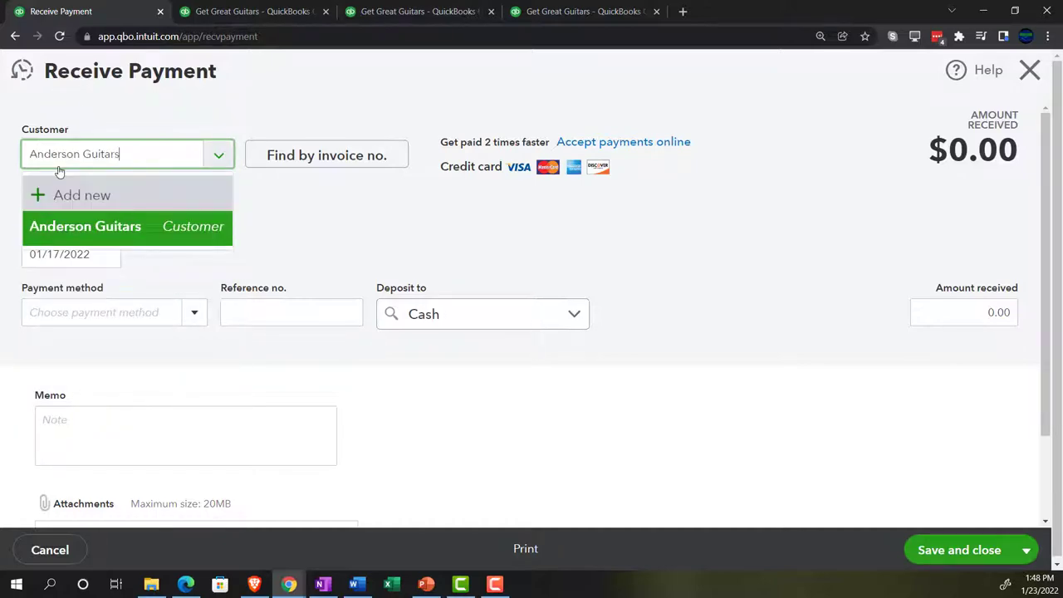
key("Tab")
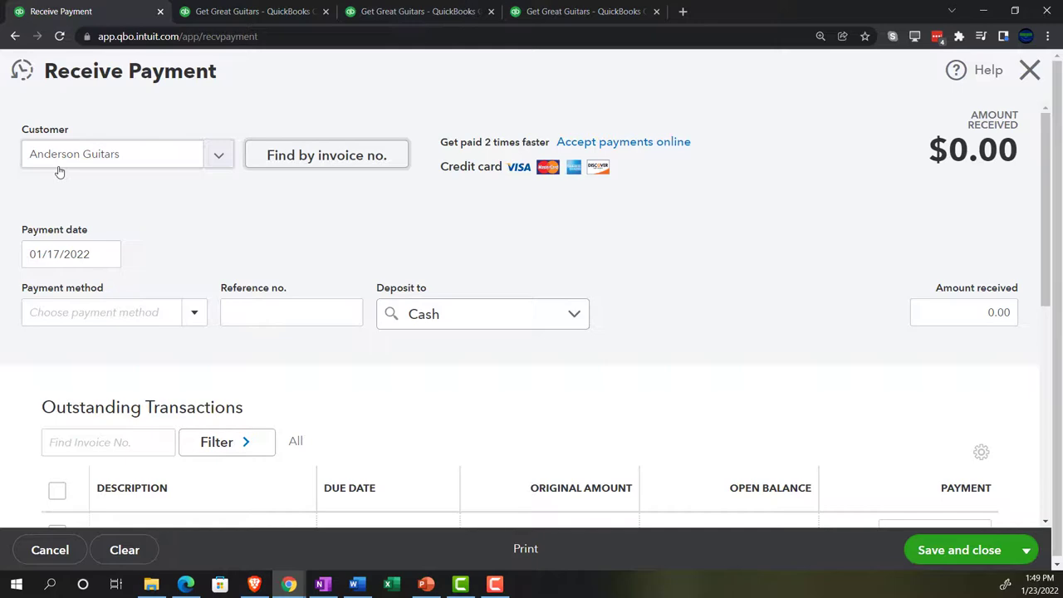
key("Tab")
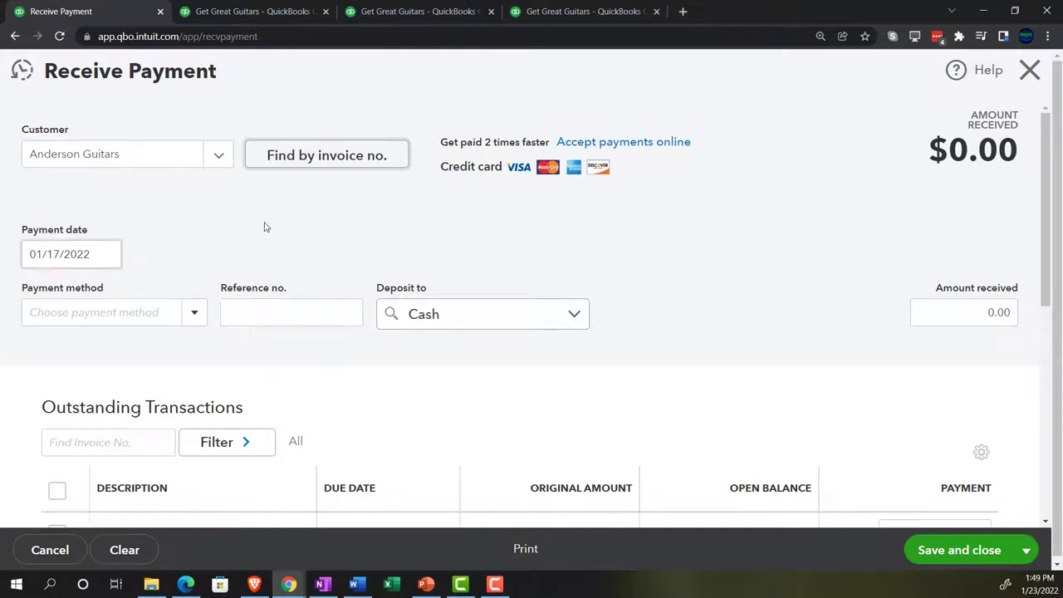
Set the payment date to 01/18/2022 and the payment method to Cash.
key("Tab")
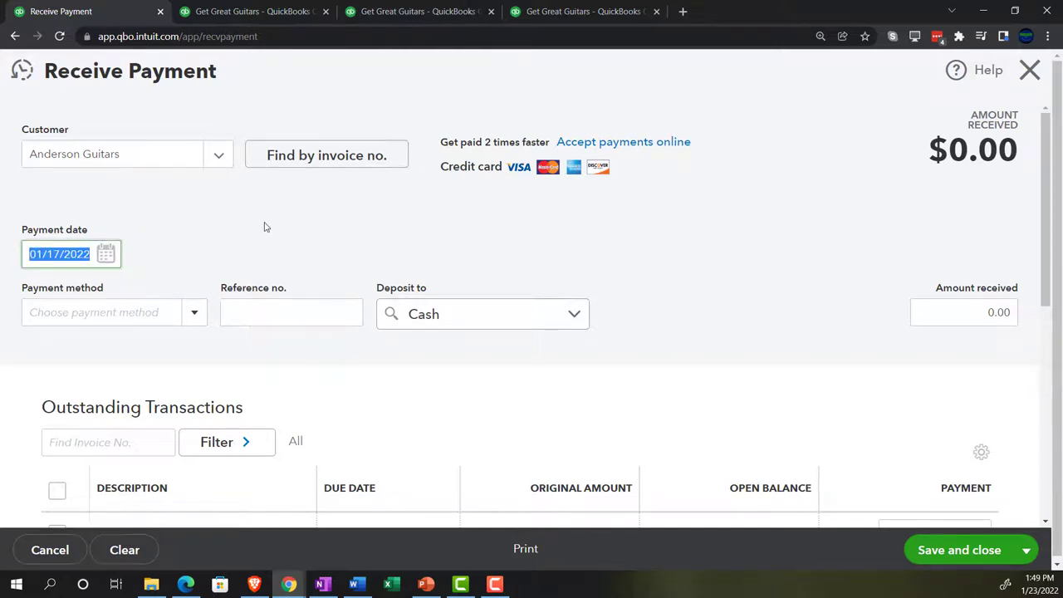
key("plus")
key("Tab")
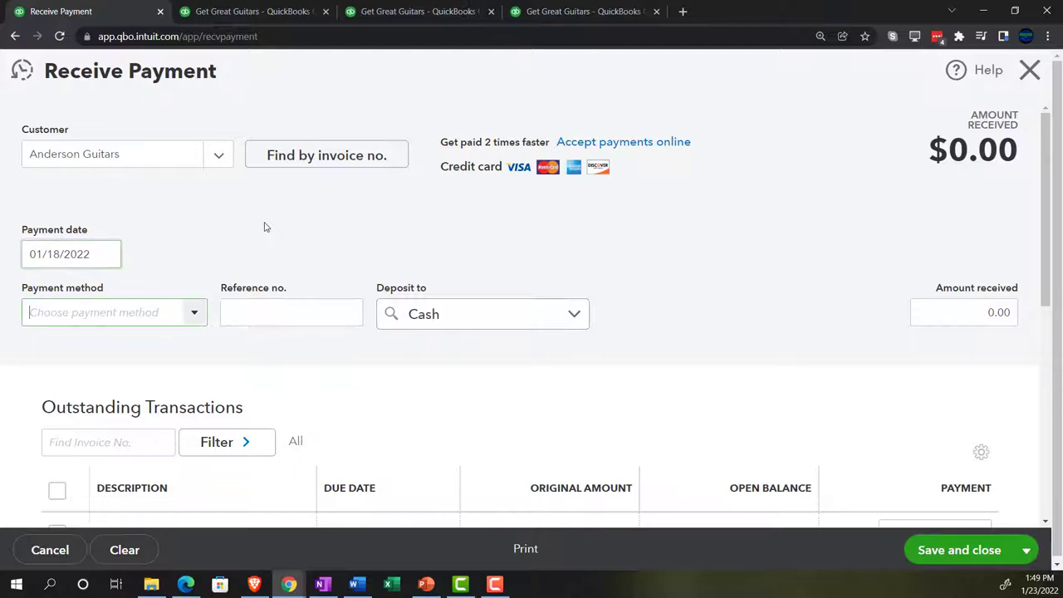
left_click(197, 312)
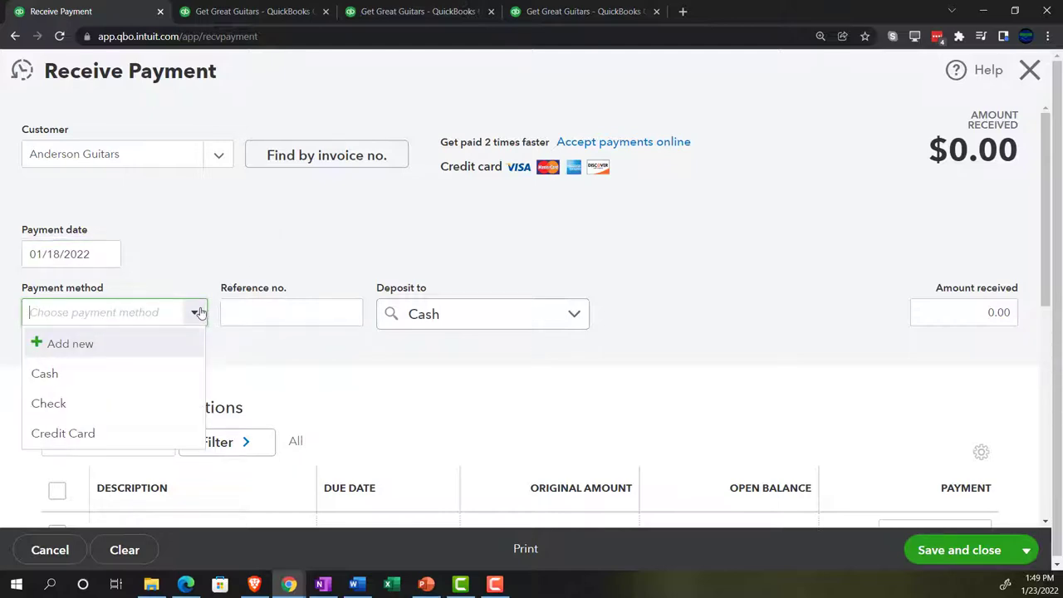
left_click(125, 373)
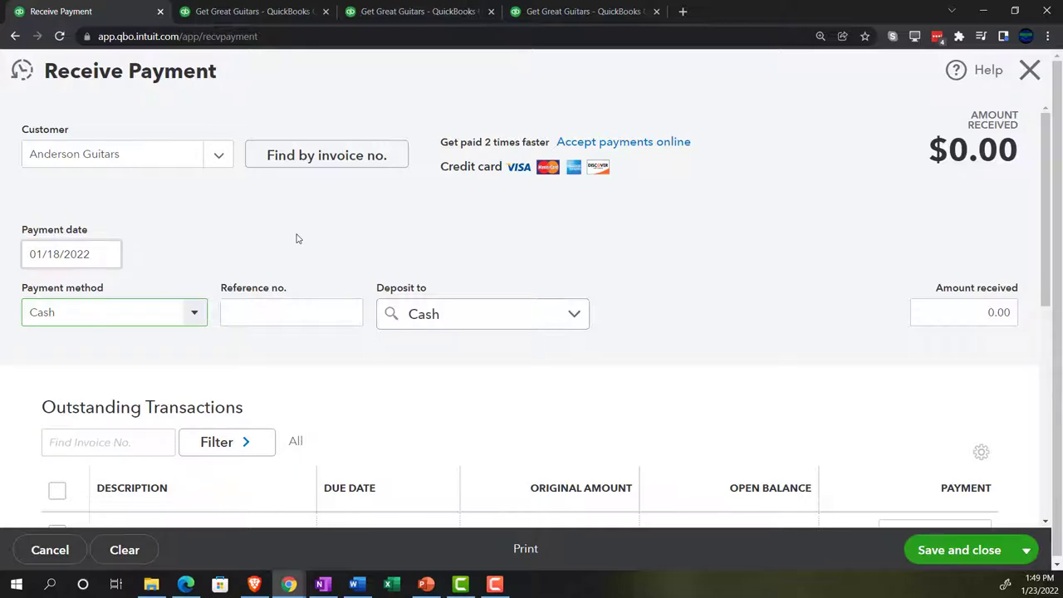
key("Tab")
Check the available deposit accounts for the Anderson Guitars payment.
scroll(296, 238, "down", 1)
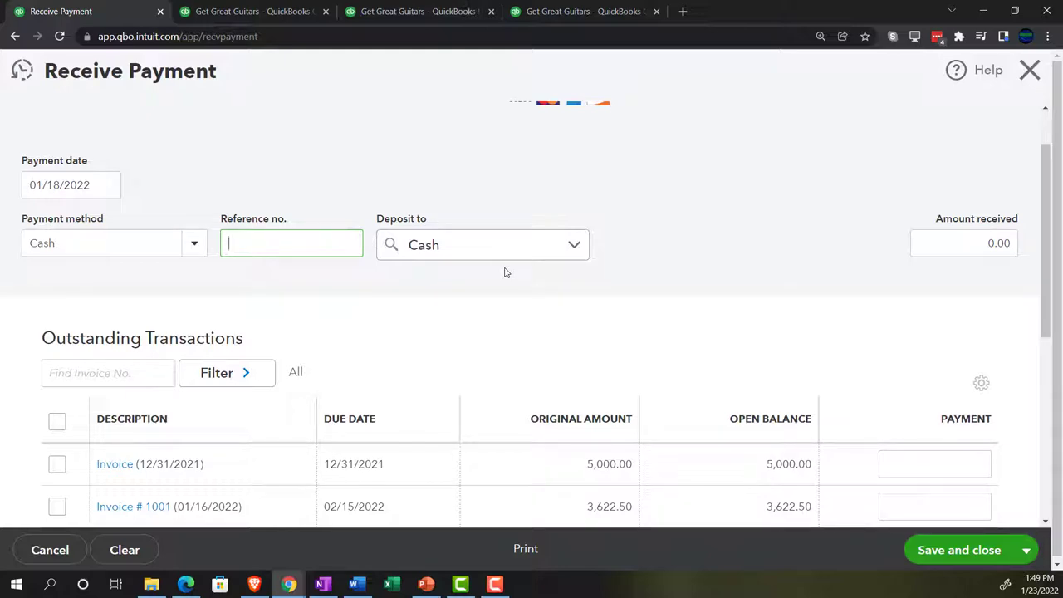
left_click(572, 250)
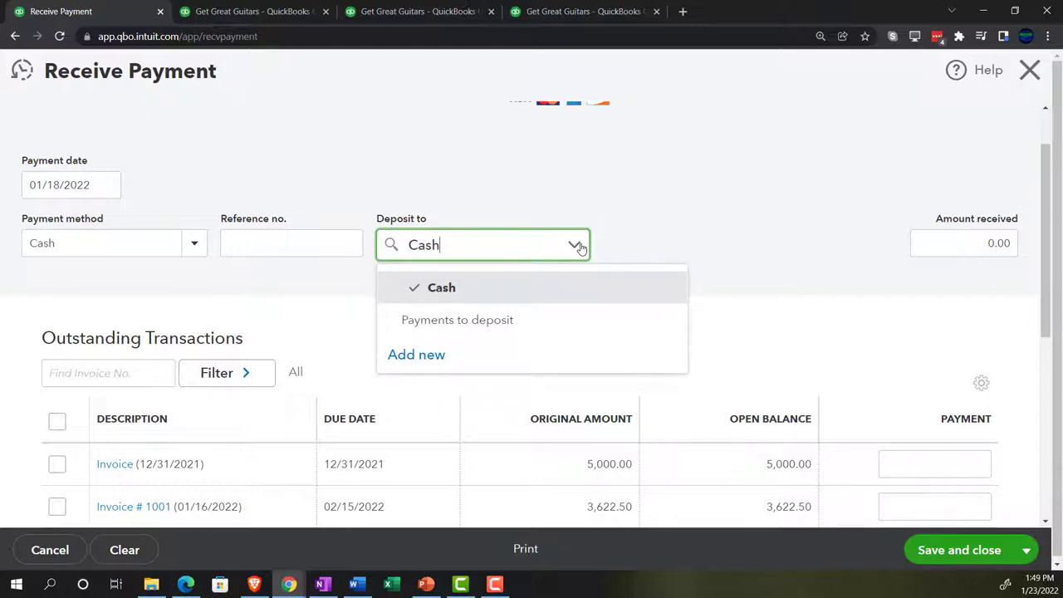
left_click(690, 227)
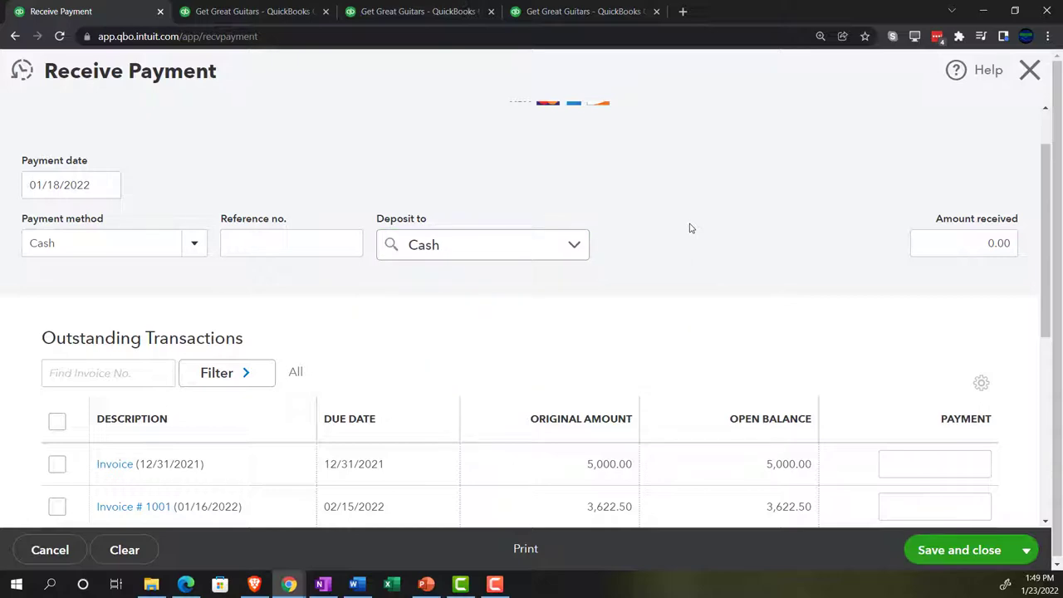
Open the 12/31/2021 invoice from the outstanding transactions, leaving the payment unsaved, and review the invoice details.
scroll(689, 227, "down", 1)
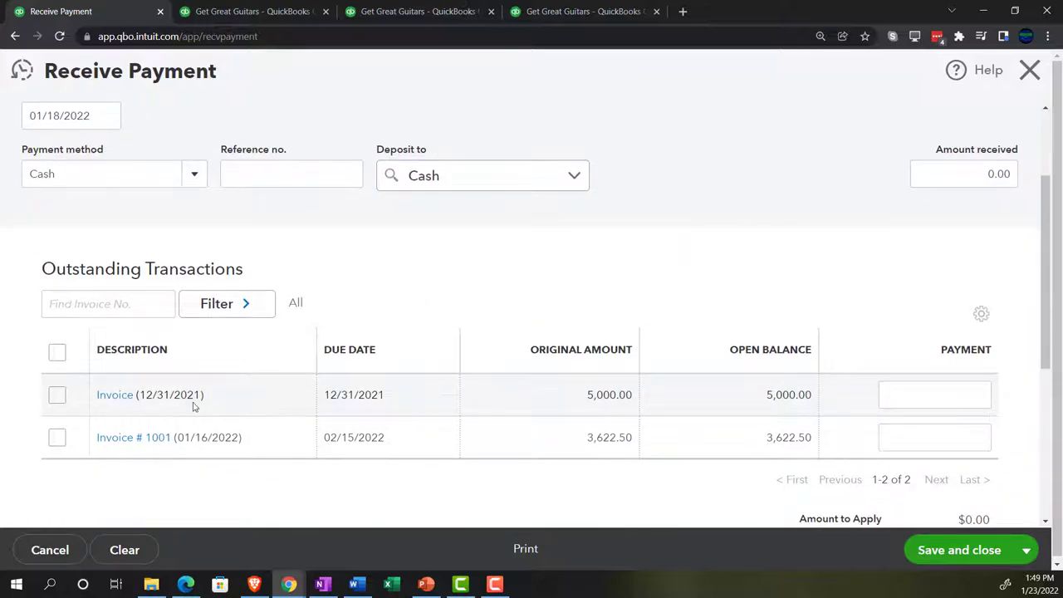
left_click(122, 399)
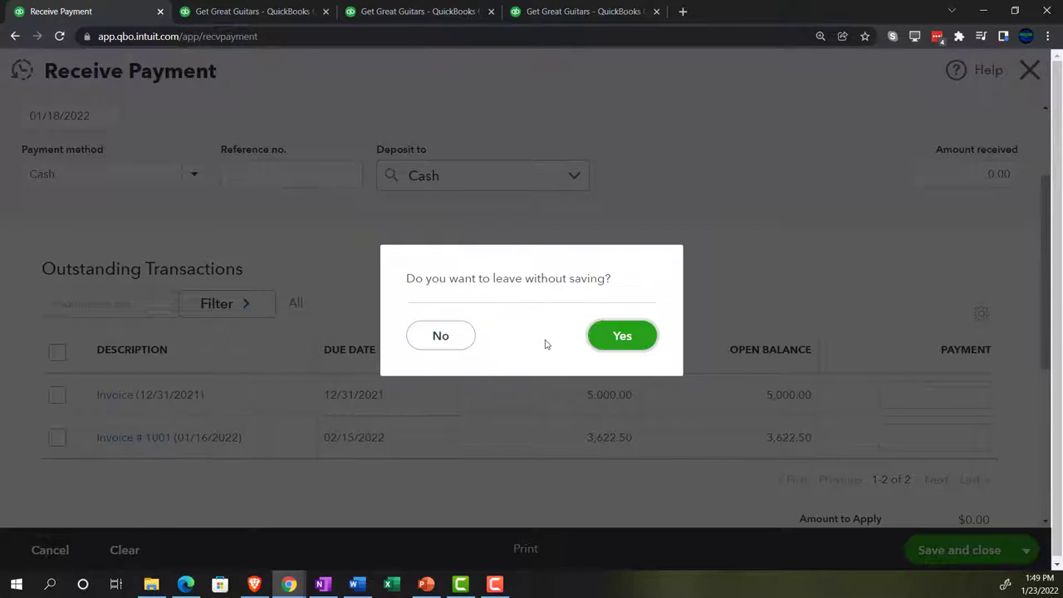
left_click(610, 339)
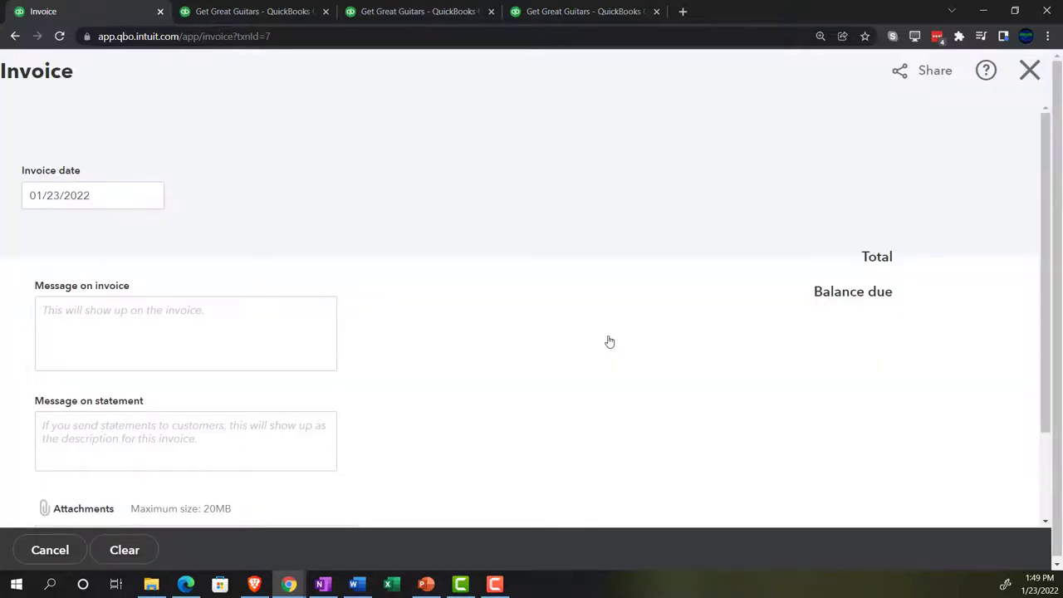
scroll(294, 360, "down", 3)
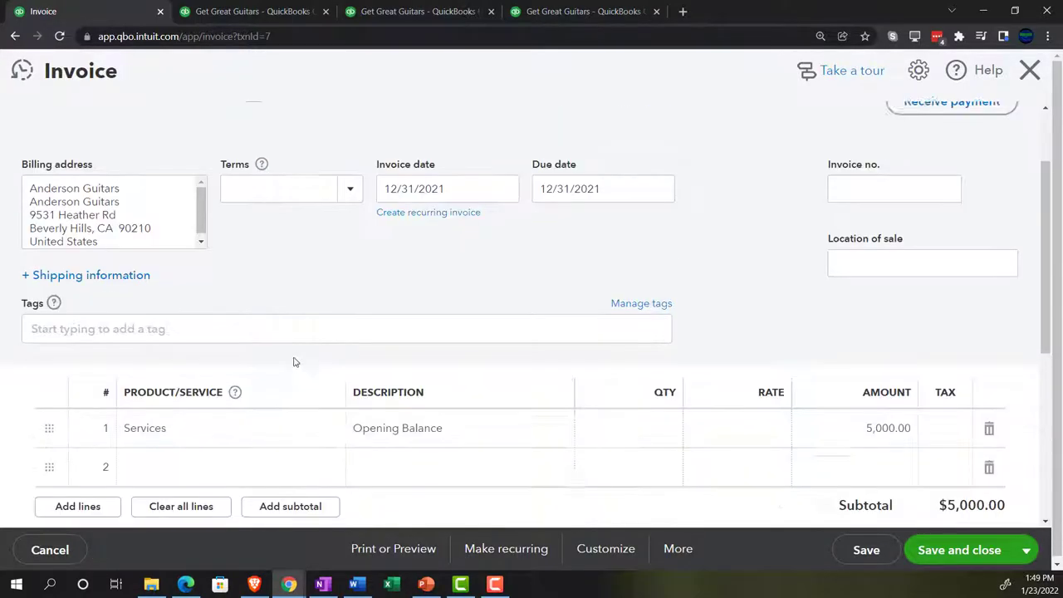
scroll(301, 369, "up", 3)
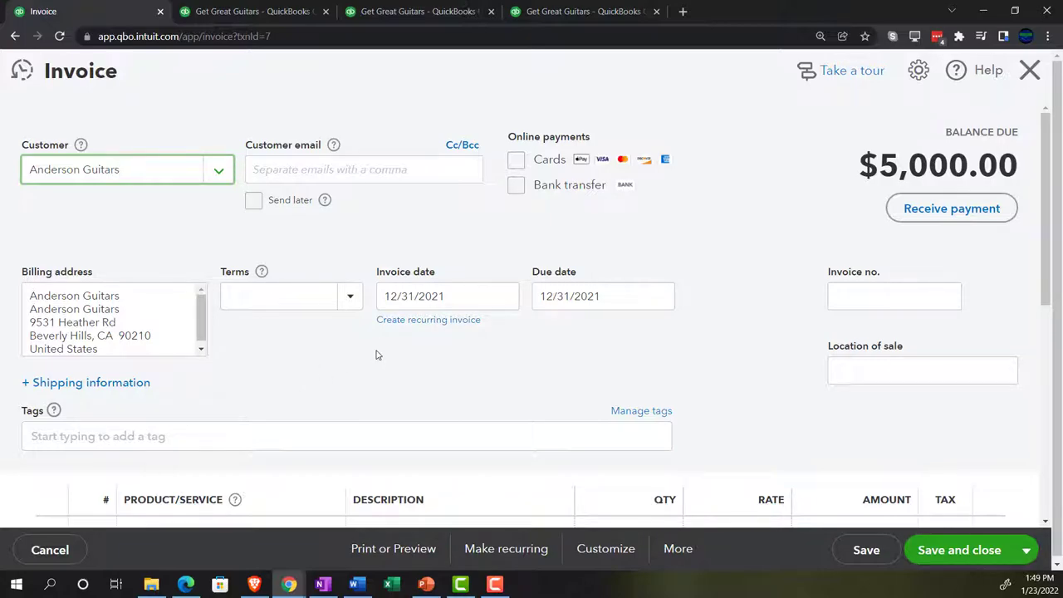
Start receiving payment from the 12/31/2021 invoice, with payment date 01/18/2022 and payment method Cash.
left_click(915, 220)
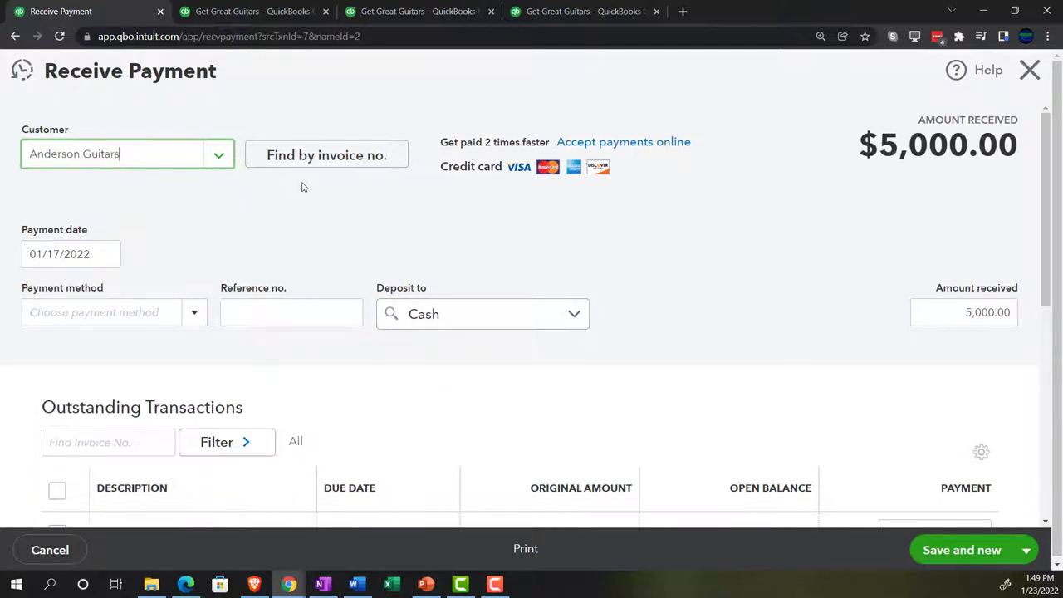
left_click(91, 253)
key("plus")
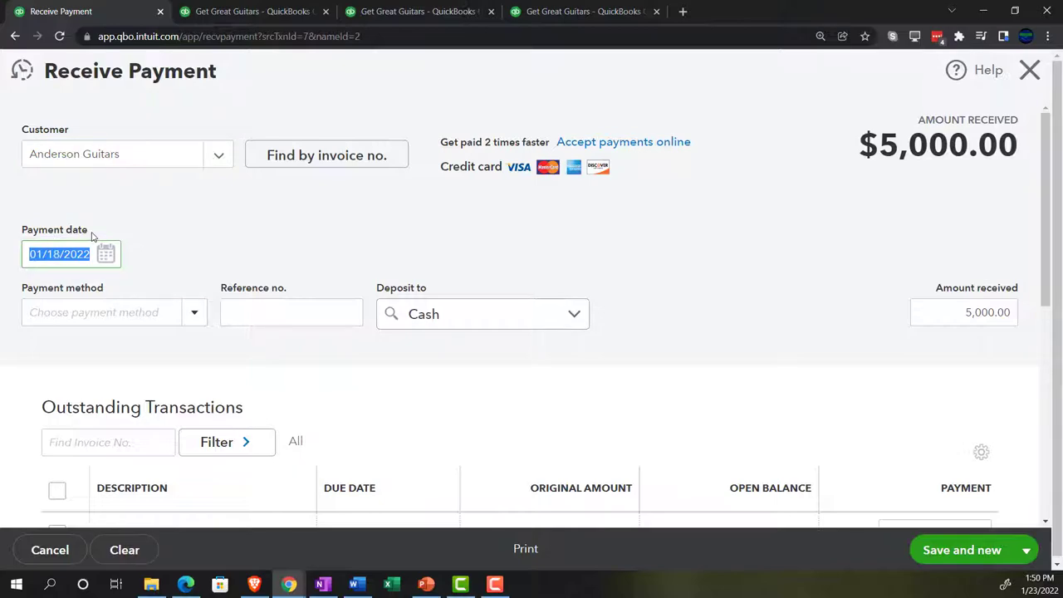
key("Tab")
left_click(194, 312)
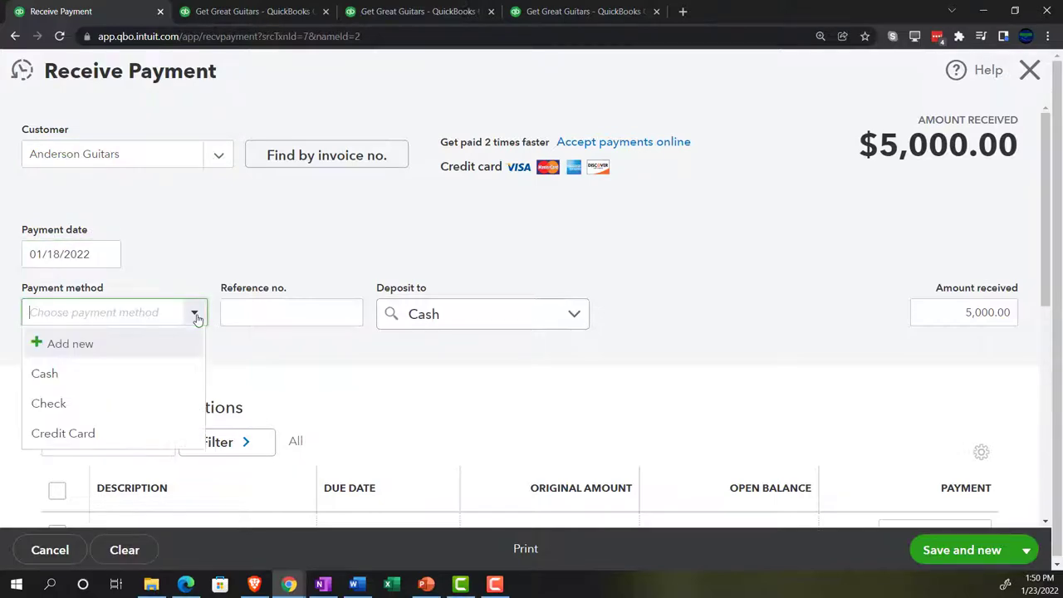
left_click(98, 367)
key("Tab")
Review the outstanding transactions and the Deposit to options for the invoice payment.
scroll(305, 344, "down", 1)
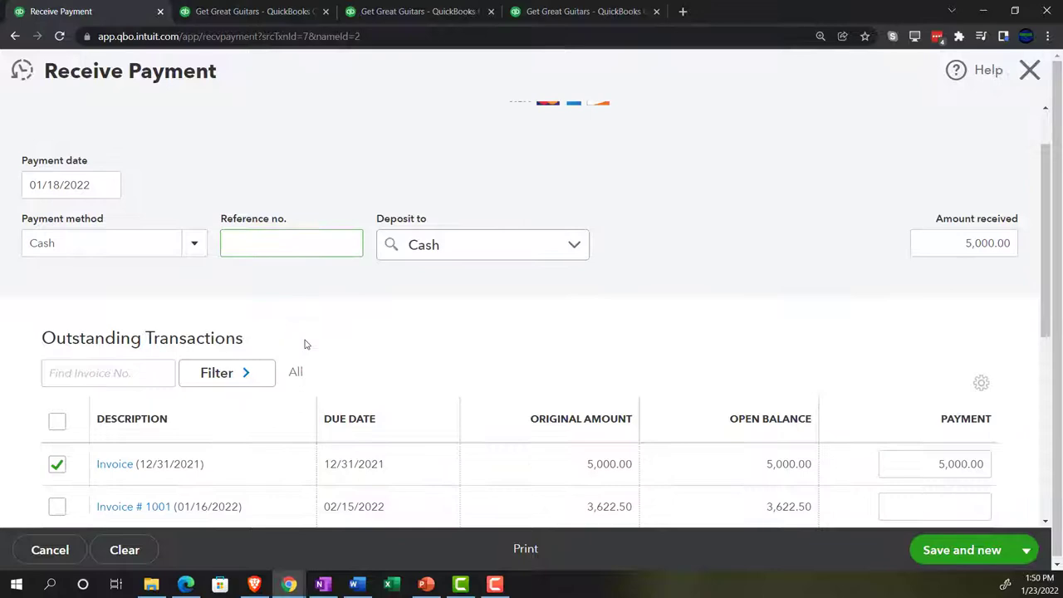
scroll(274, 415, "down", 1)
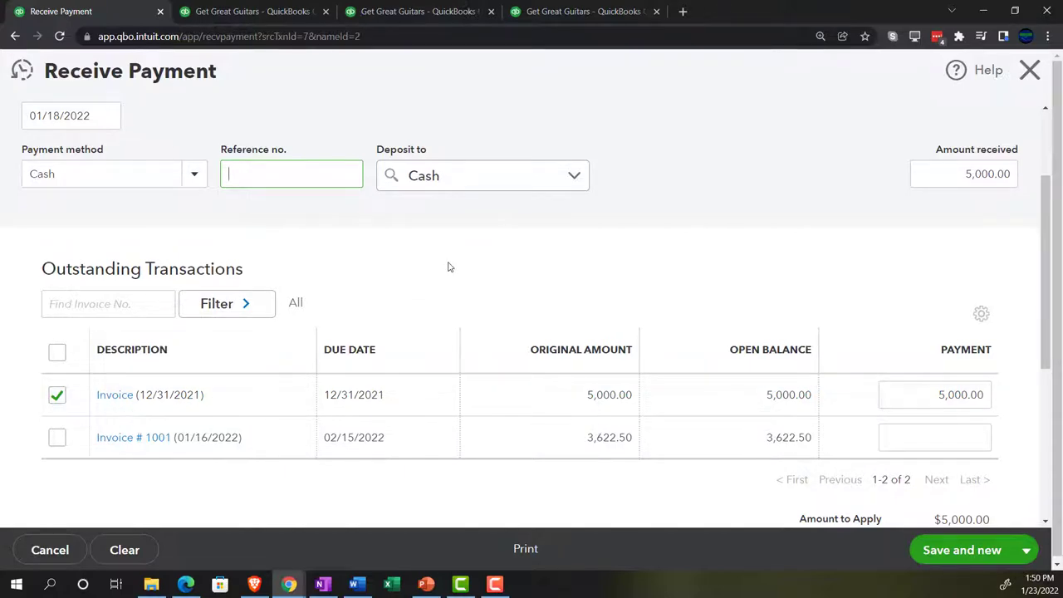
left_click(573, 176)
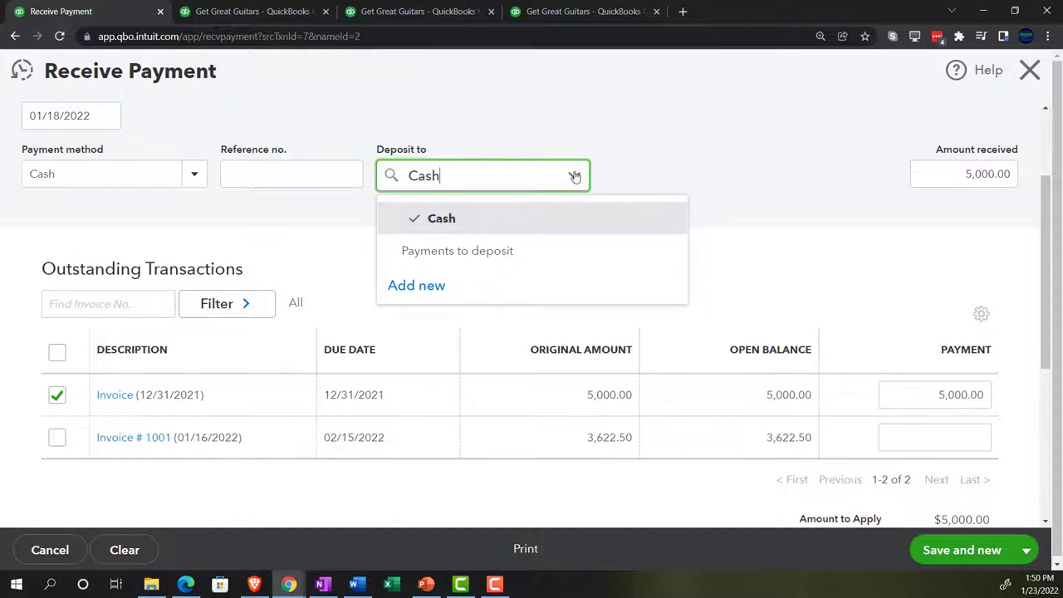
left_click(573, 176)
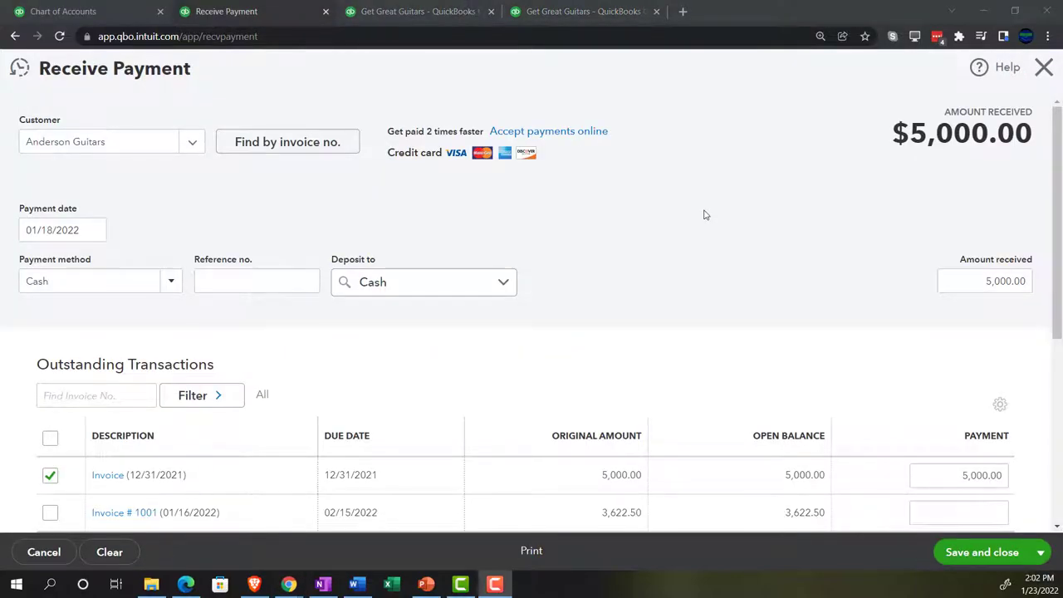
left_click(504, 283)
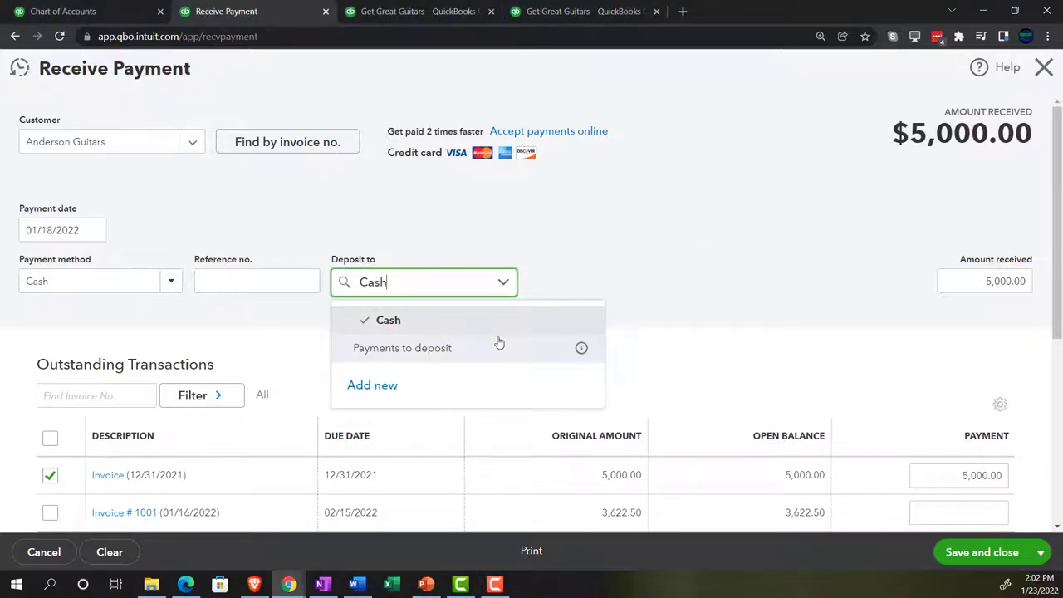
left_click(648, 258)
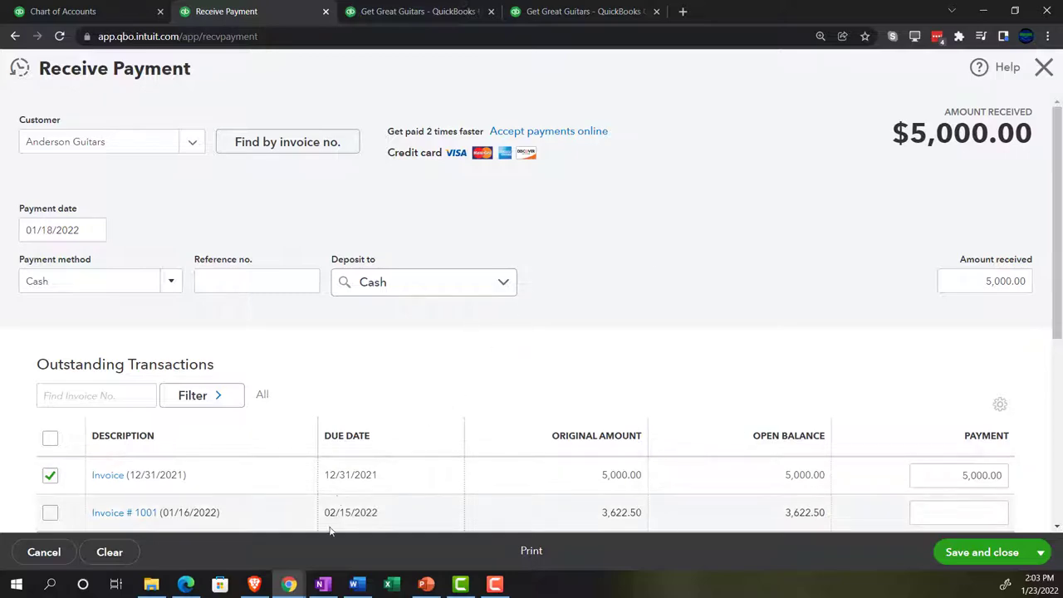
Switch to OneNote to view the customer and banking workflow diagram, and return to the Receive Payment form in Chrome.
left_click(323, 585)
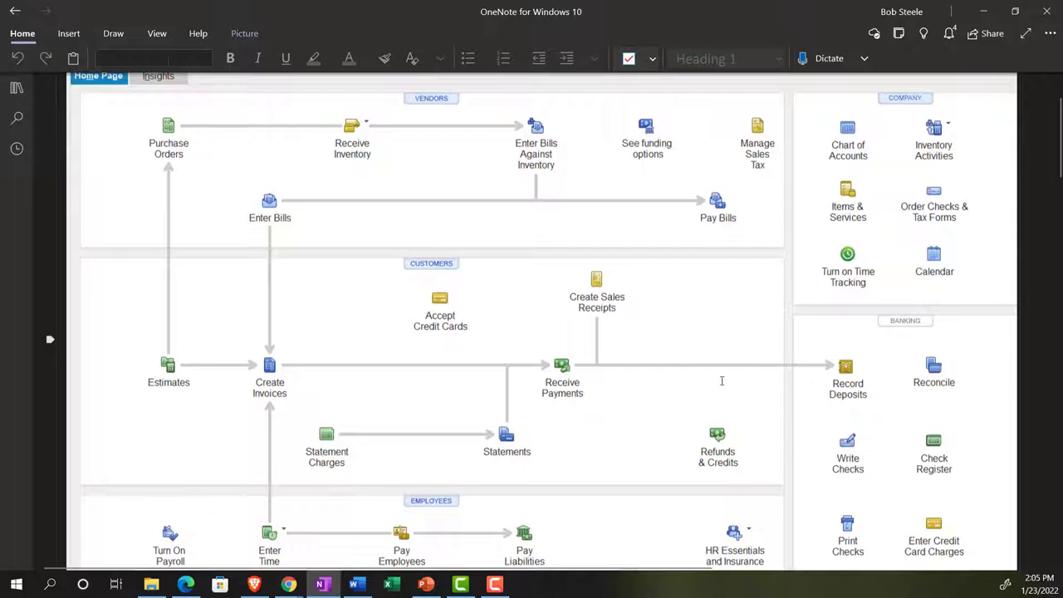
left_click(324, 586)
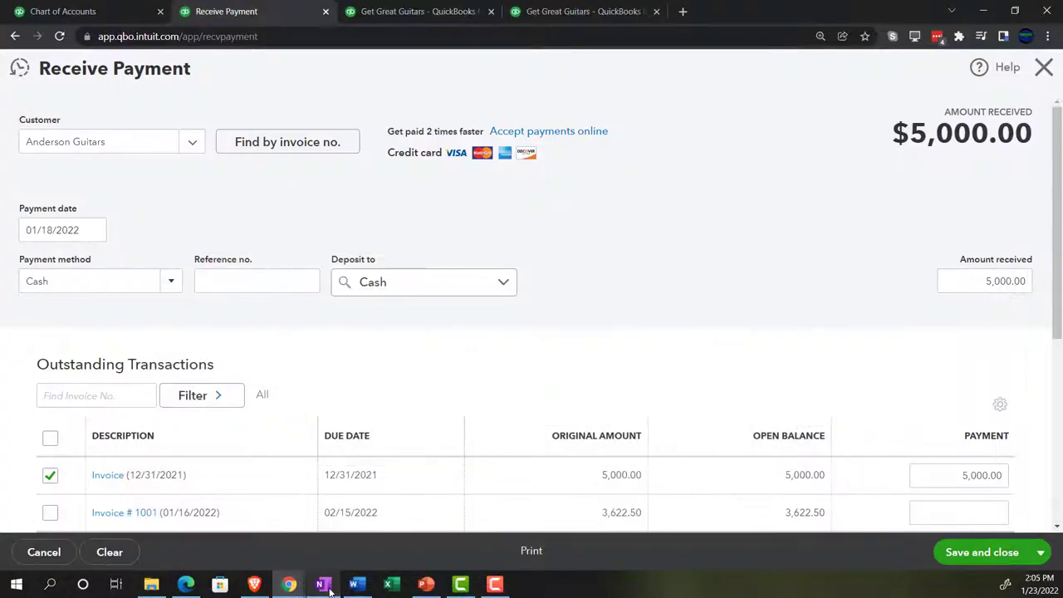
Deposit the Anderson Guitars payment to Payments to deposit, review the selected 12/31/2021 invoice, and save and close the form.
left_click(502, 285)
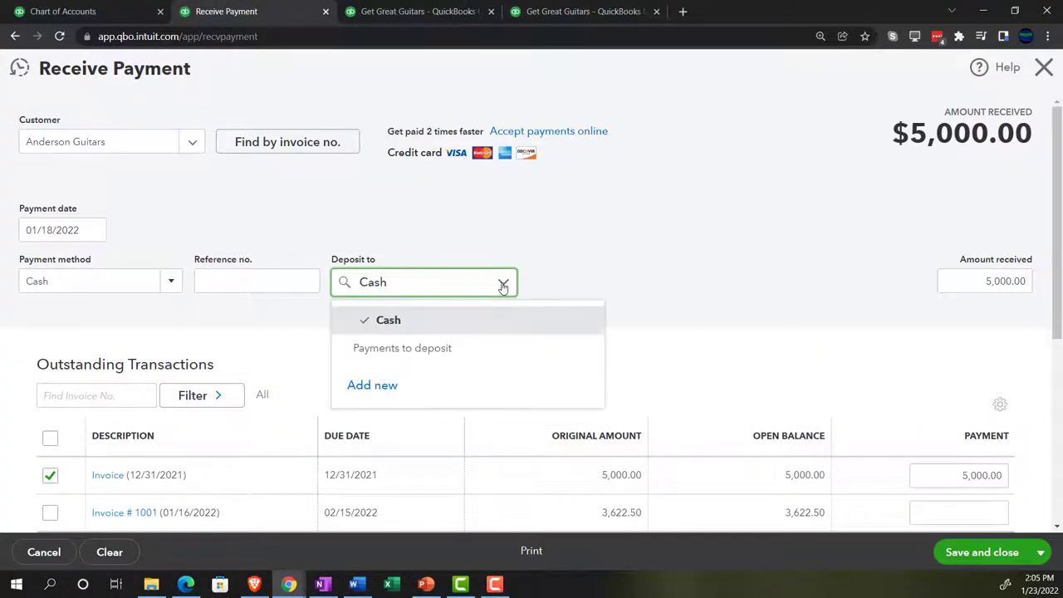
left_click(454, 352)
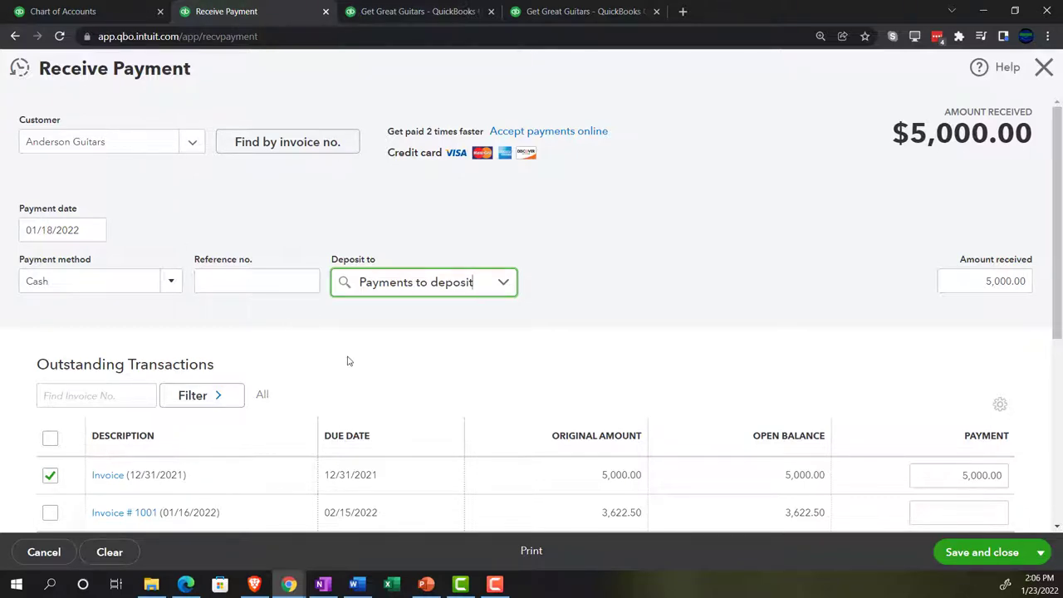
scroll(349, 361, "down", 1)
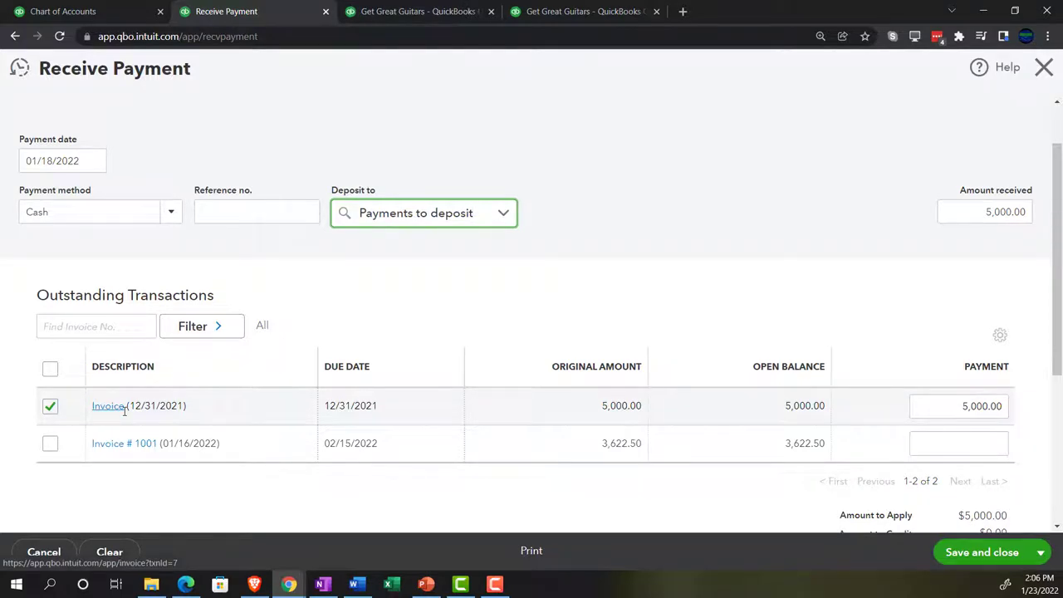
left_click(971, 554)
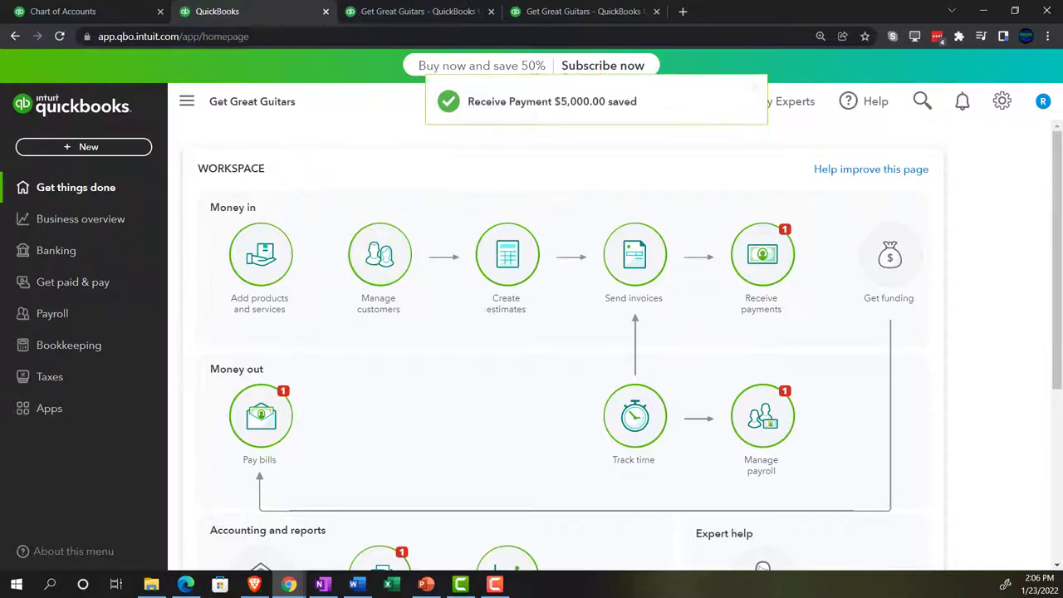
Move the QuickBooks homepage browser tab ahead of Chart of Accounts, and switch the Chart of Accounts tab to Business view.
left_click_drag(251, 17, 84, 16)
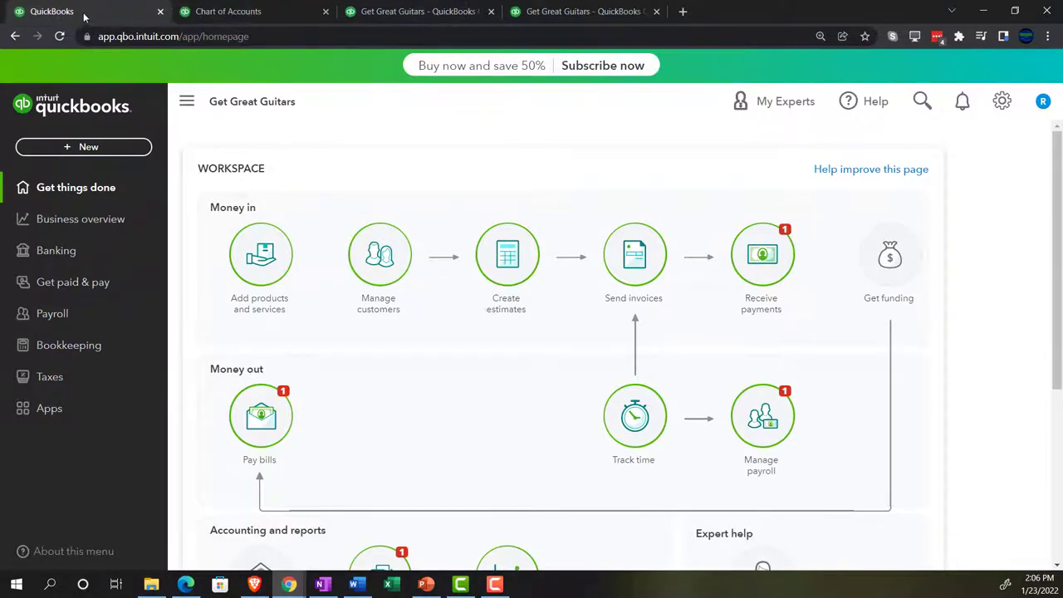
left_click(230, 11)
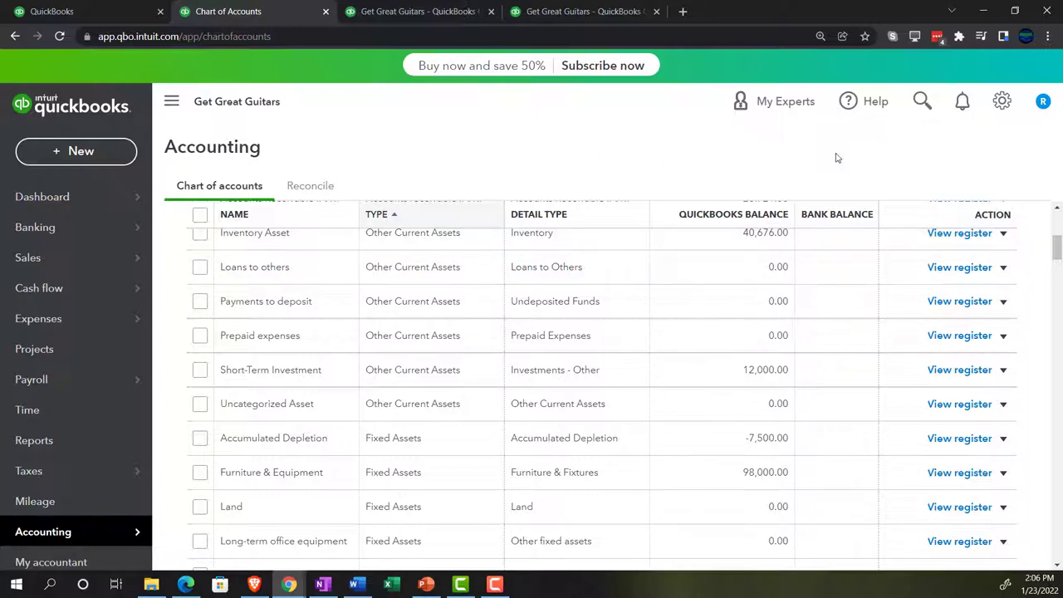
left_click(1003, 101)
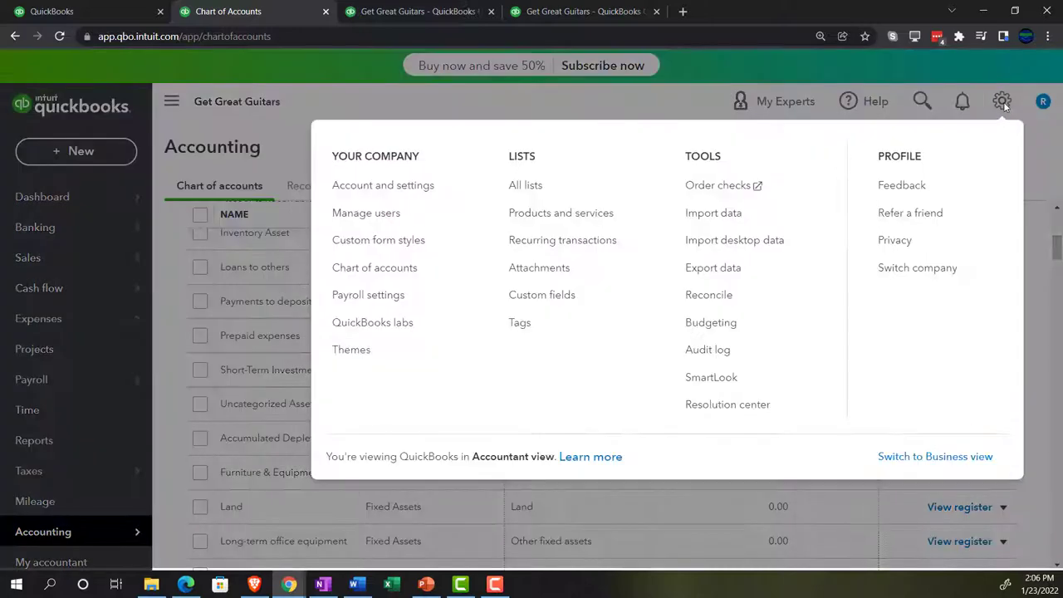
left_click(943, 457)
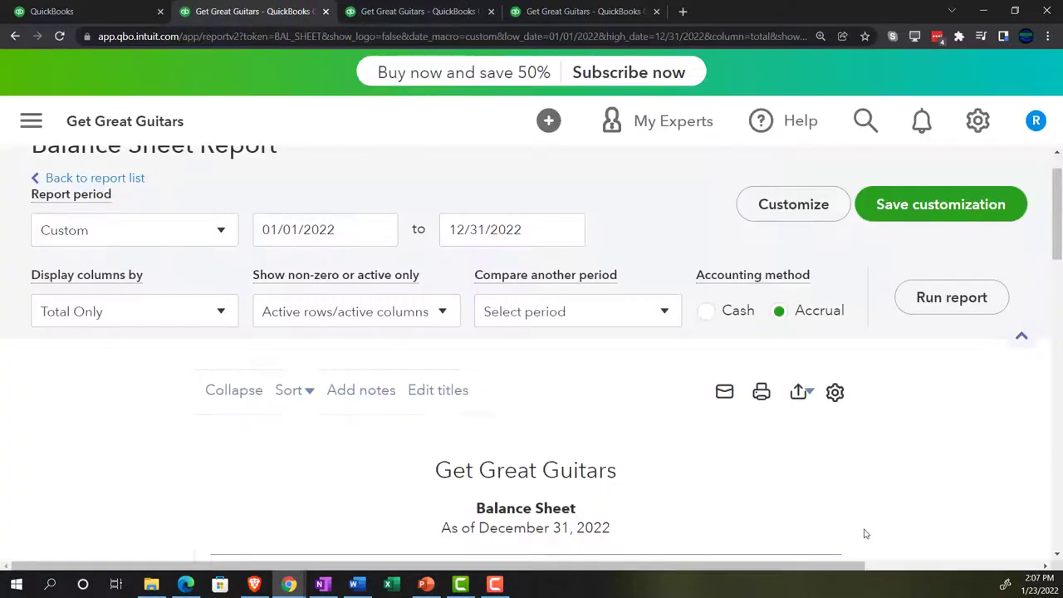
Review the current assets on the 2022 Balance Sheet and open the transaction detail for Payments to deposit.
scroll(160, 440, "down", 3)
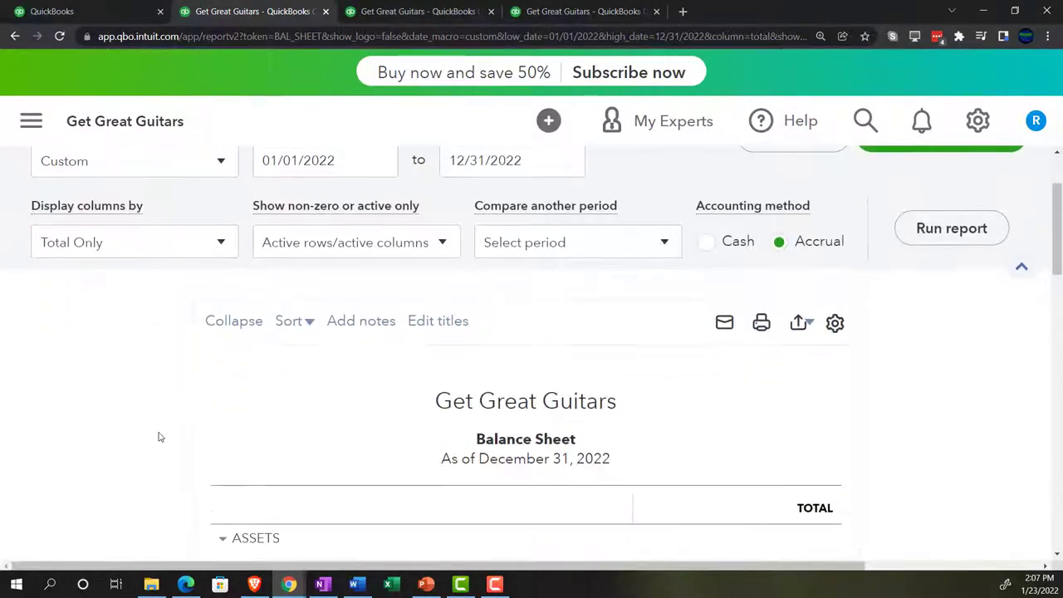
scroll(160, 438, "down", 4)
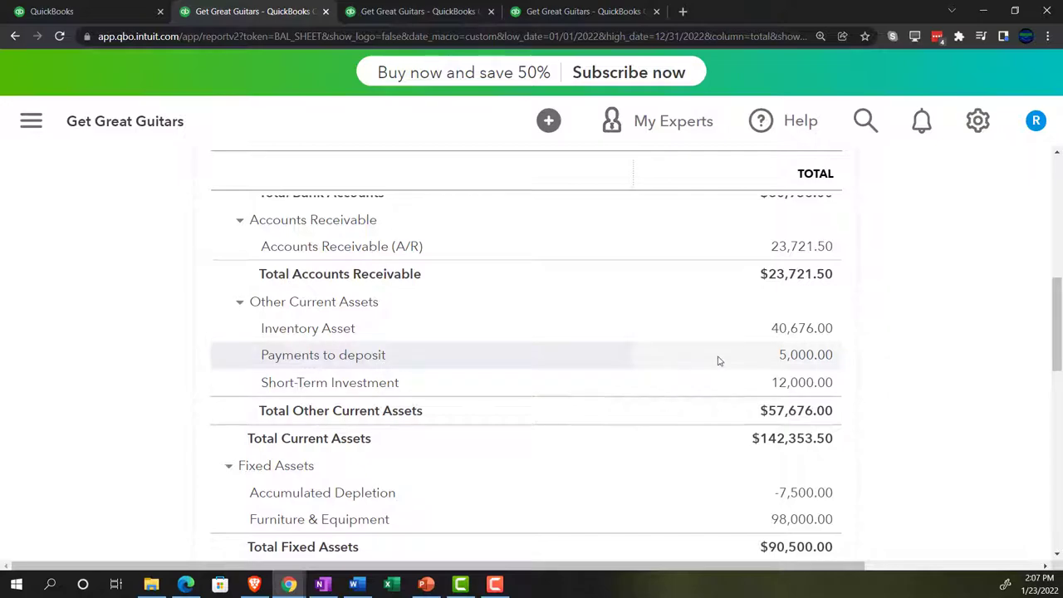
left_click(802, 359)
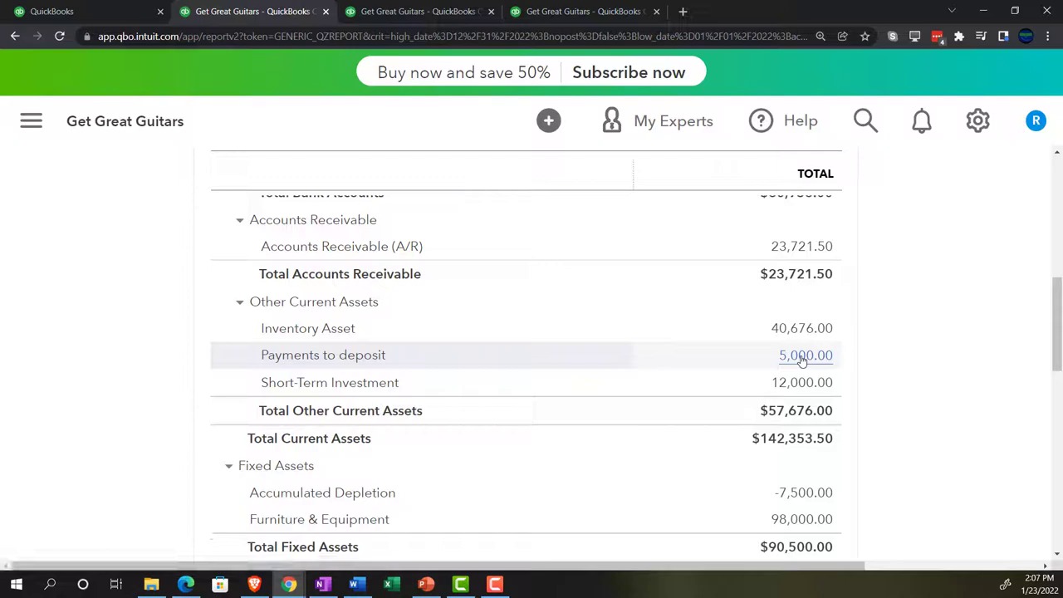
key("ctrl+minus")
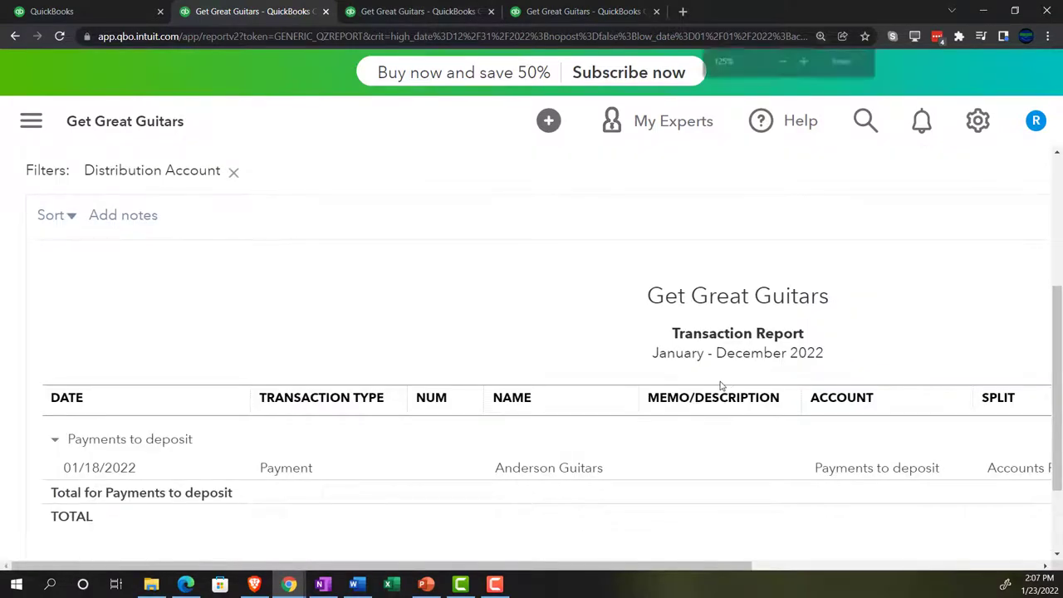
key("ctrl+minus")
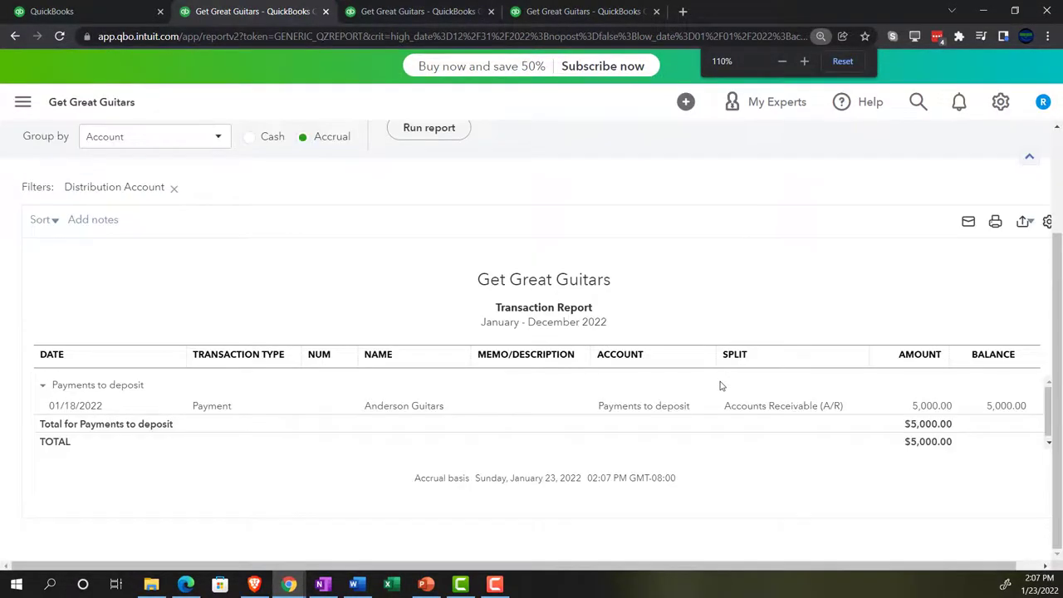
View the 01/18/2022 Anderson Guitars payment behind the Payments to deposit balance, close it, and return to the Balance Sheet.
left_click(919, 406)
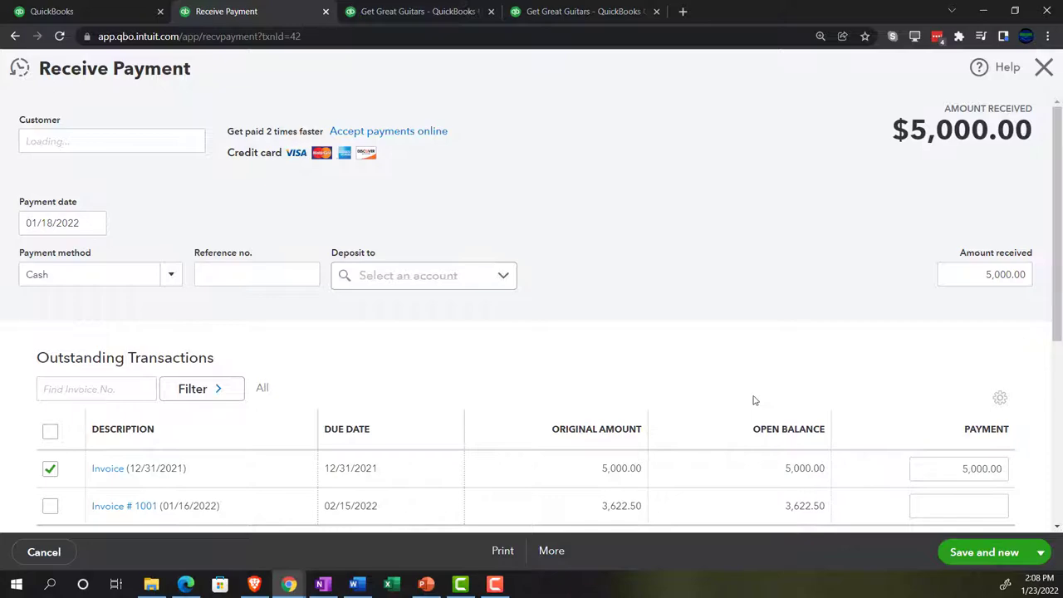
left_click(1043, 68)
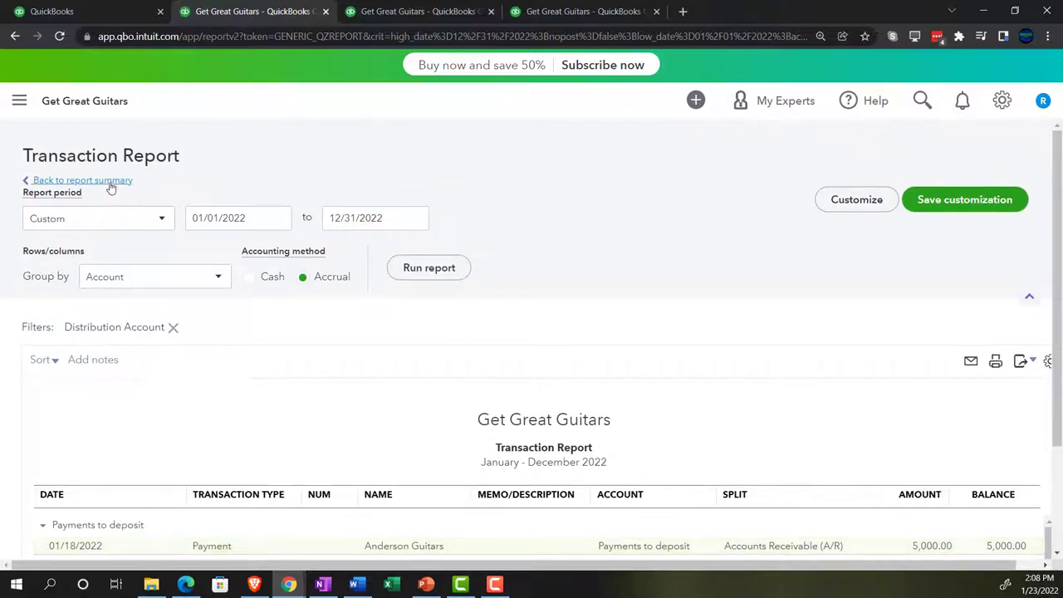
left_click(108, 181)
scroll(135, 276, "down", 5)
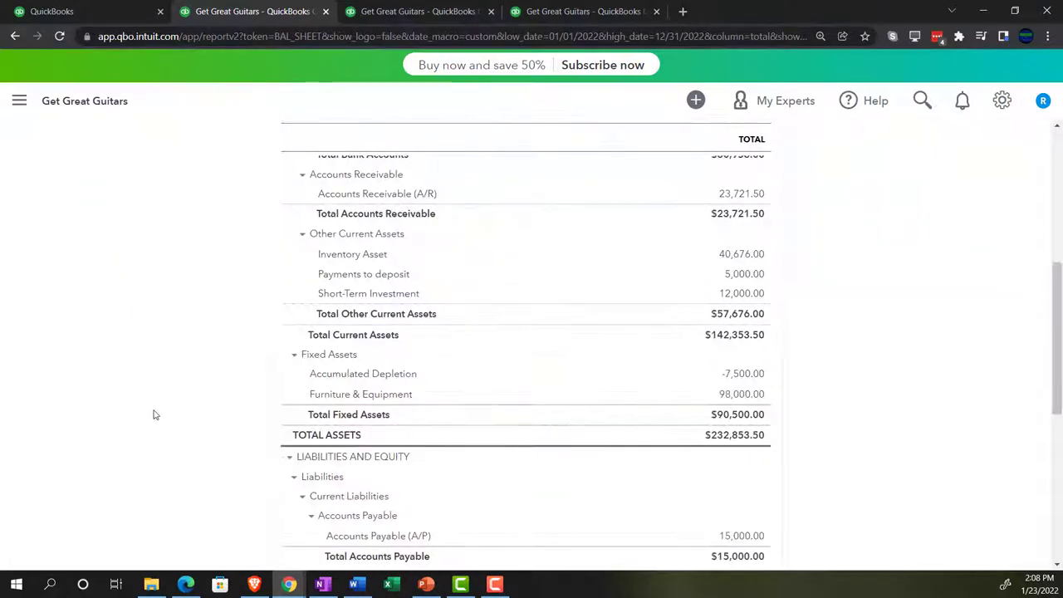
key("ctrl+plus")
key("ctrl+plus")
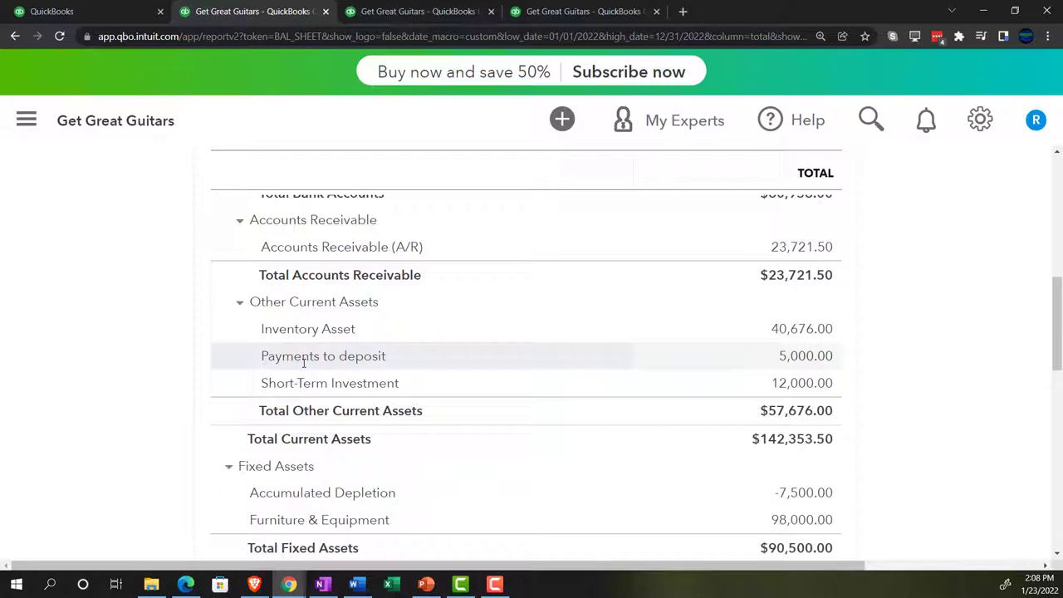
Examine the transaction detail behind Accounts Receivable (A/R) on the Balance Sheet, including the 01/18/2022 payment, and return to the report summary.
scroll(304, 363, "up", 1)
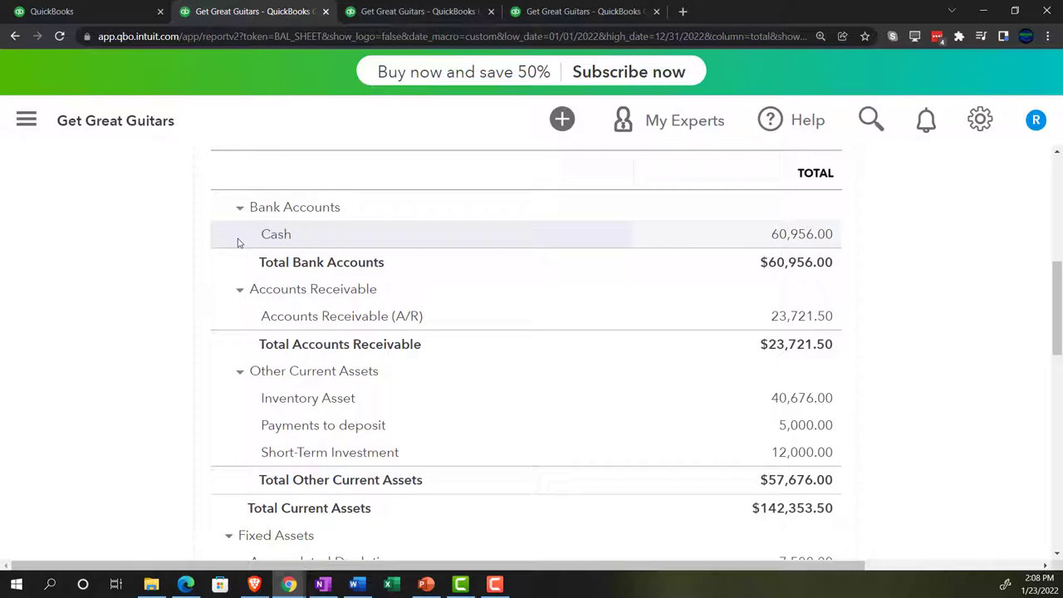
scroll(208, 347, "down", 1)
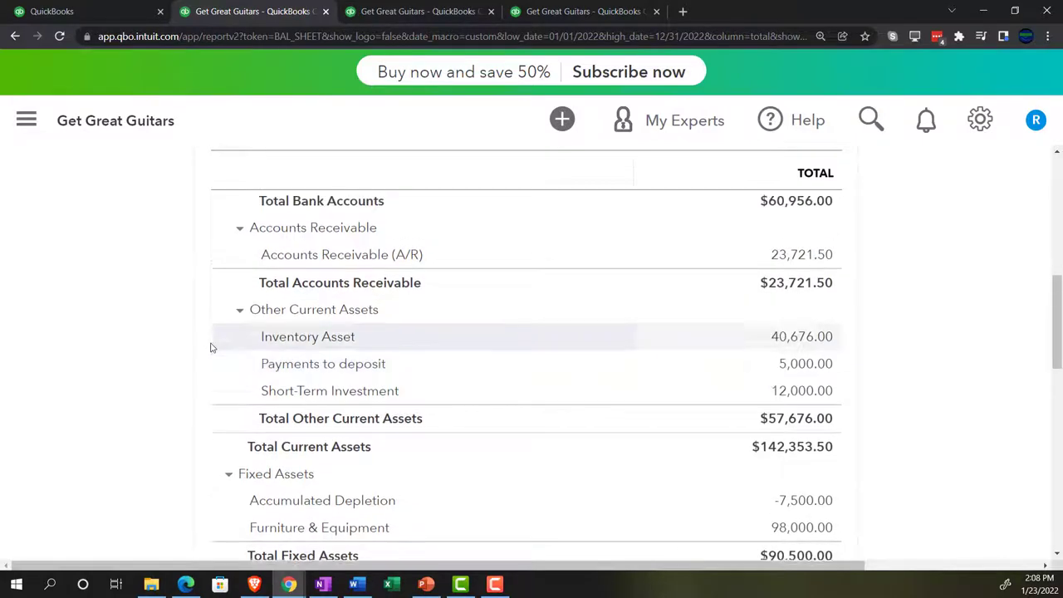
scroll(208, 346, "up", 1)
left_click(796, 314)
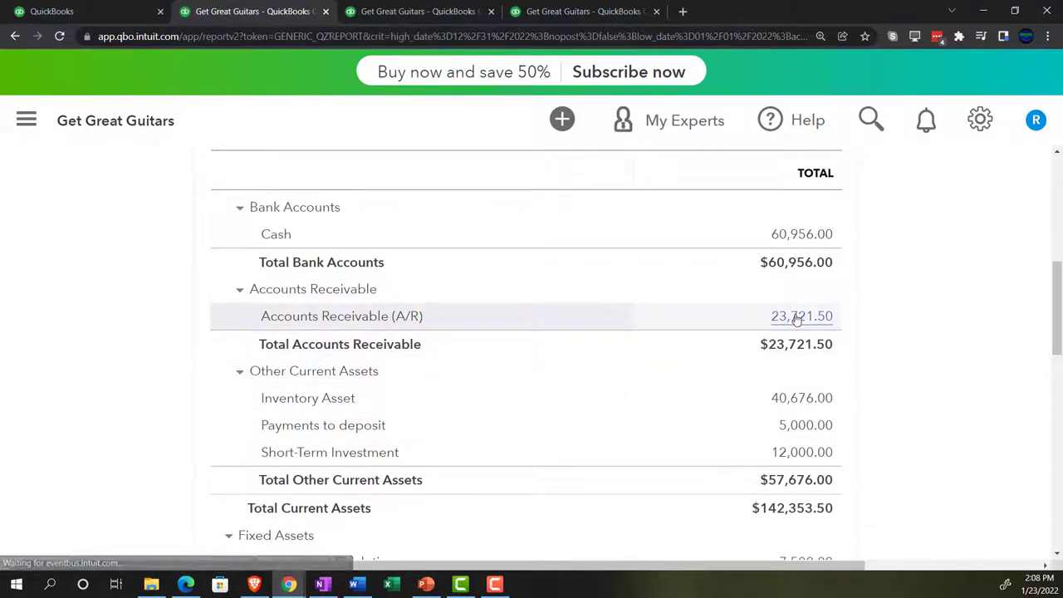
scroll(641, 344, "down", 2)
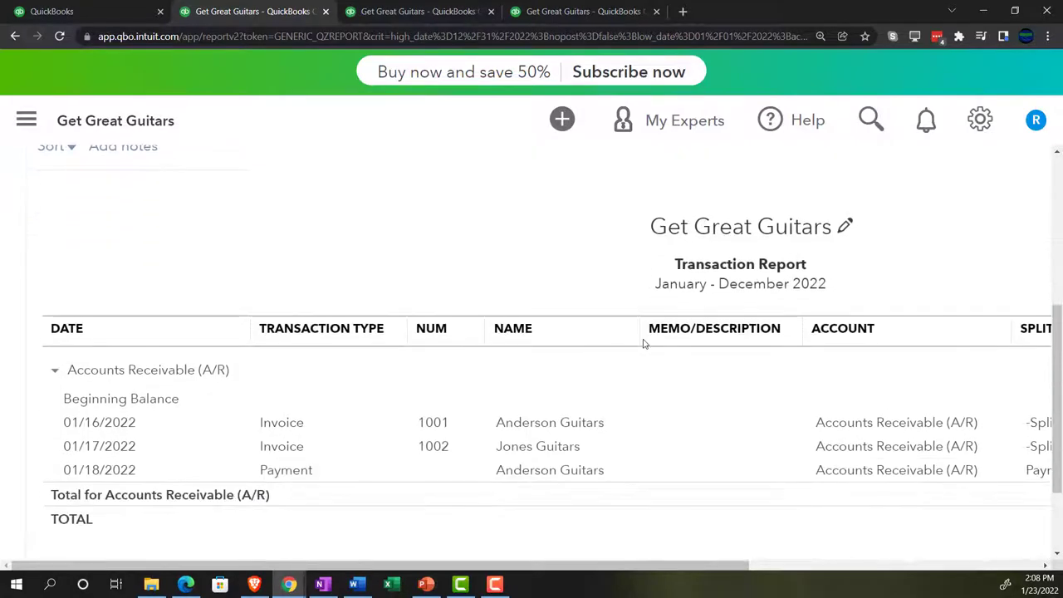
key("ctrl+minus")
key("ctrl+minus")
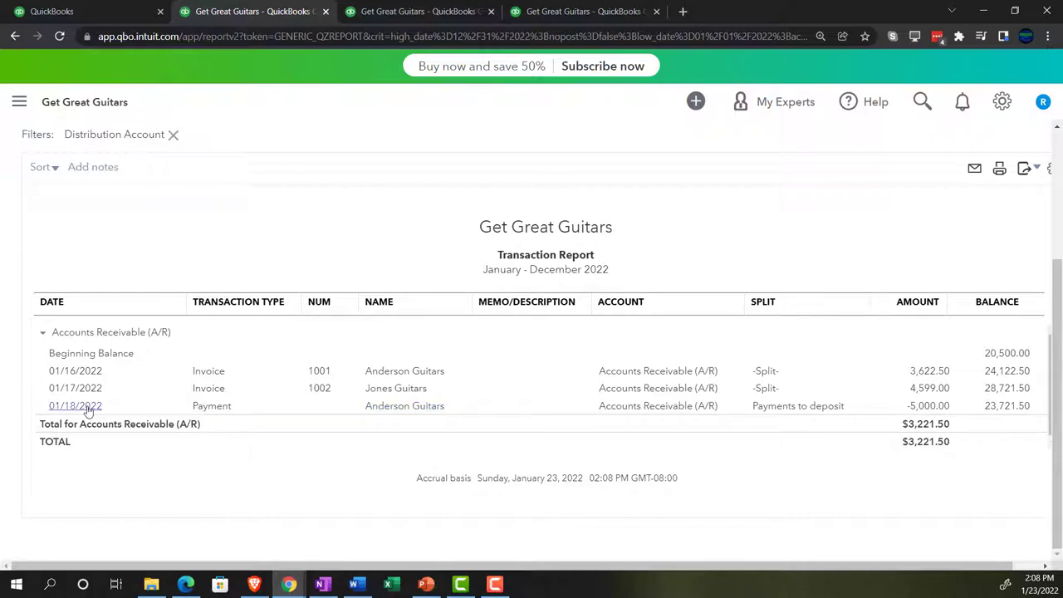
scroll(88, 410, "up", 3)
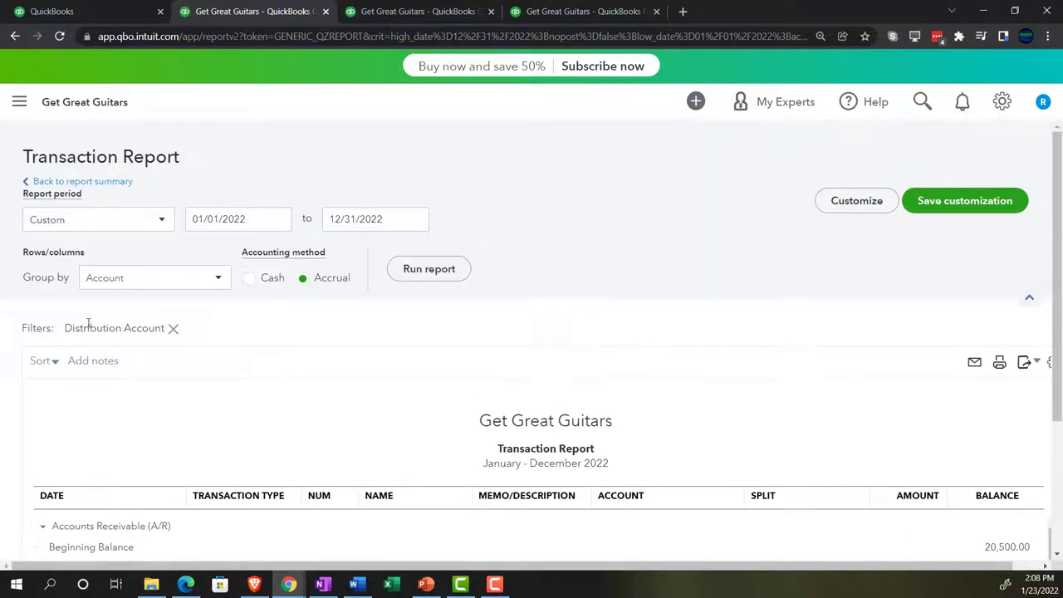
left_click(102, 185)
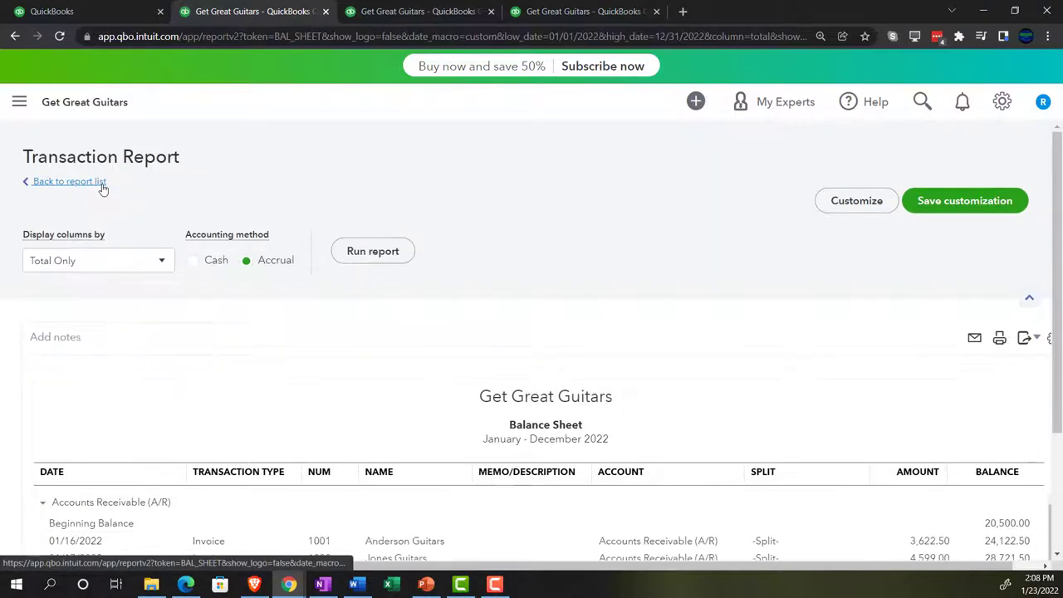
Duplicate the Trial Balance report in a new browser tab.
left_click(569, 11)
right_click(569, 12)
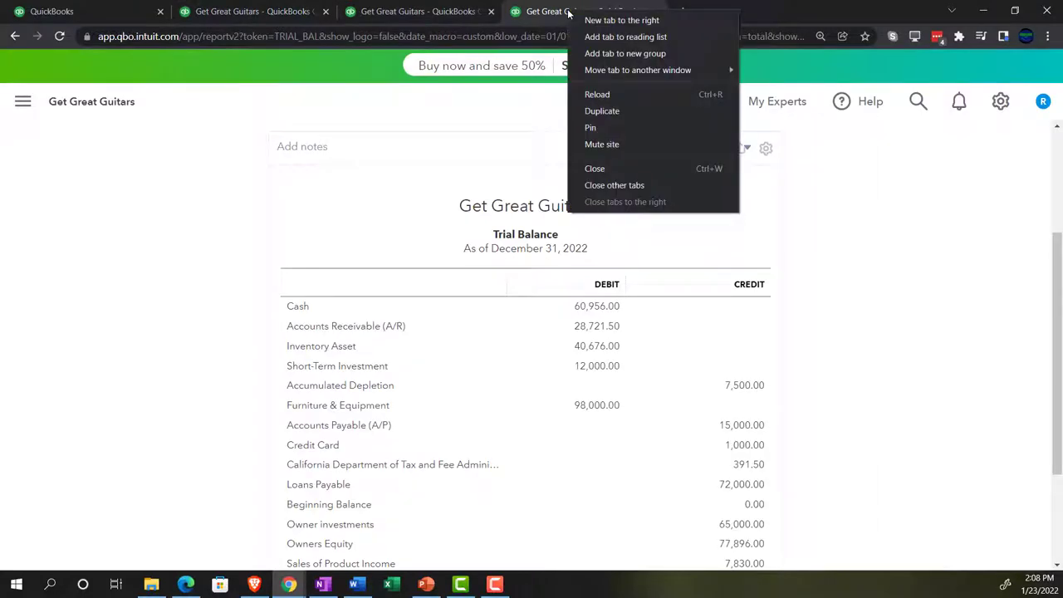
left_click(602, 111)
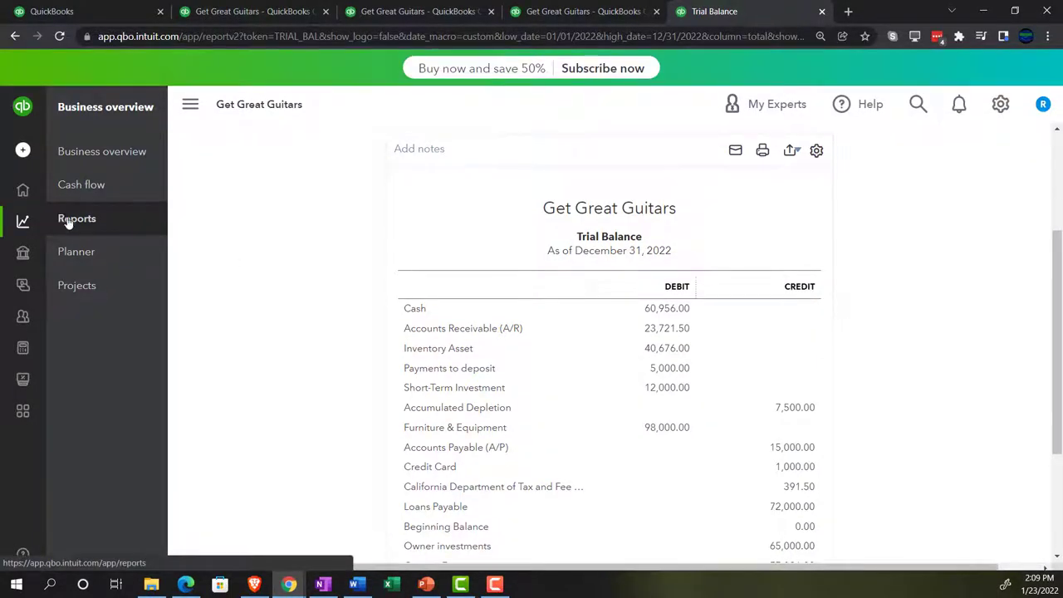
Open the Customer Balance Detail report from the Who owes you reports and review the open invoices by customer.
left_click(68, 220)
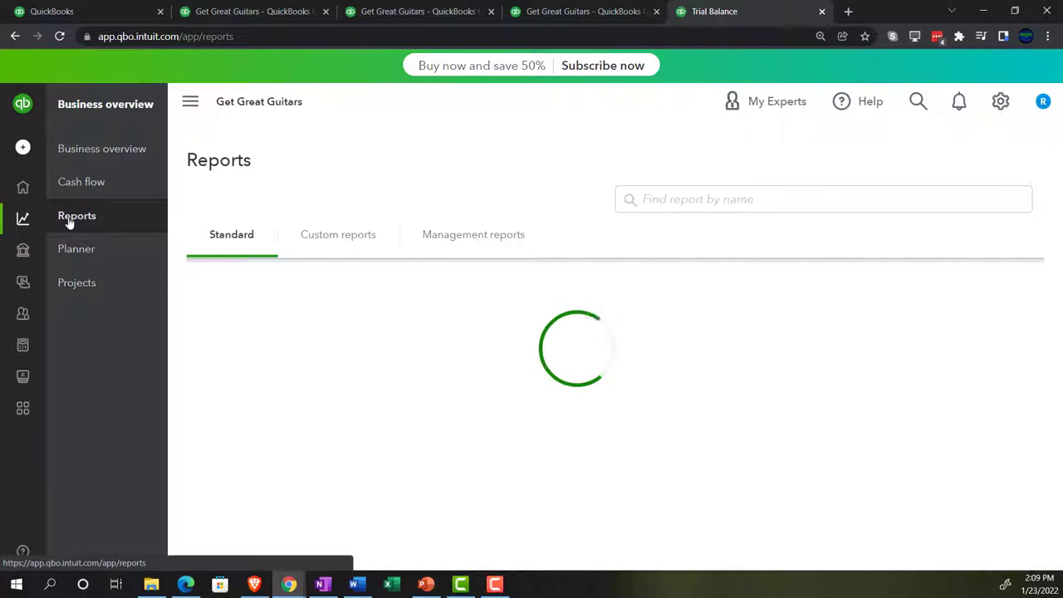
left_click(190, 101)
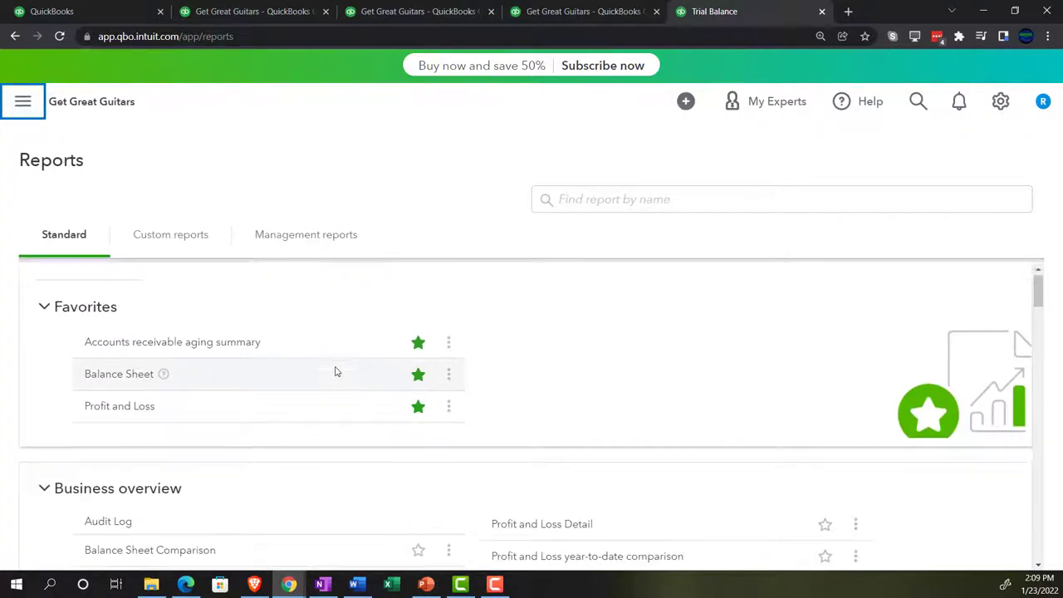
scroll(337, 372, "down", 7)
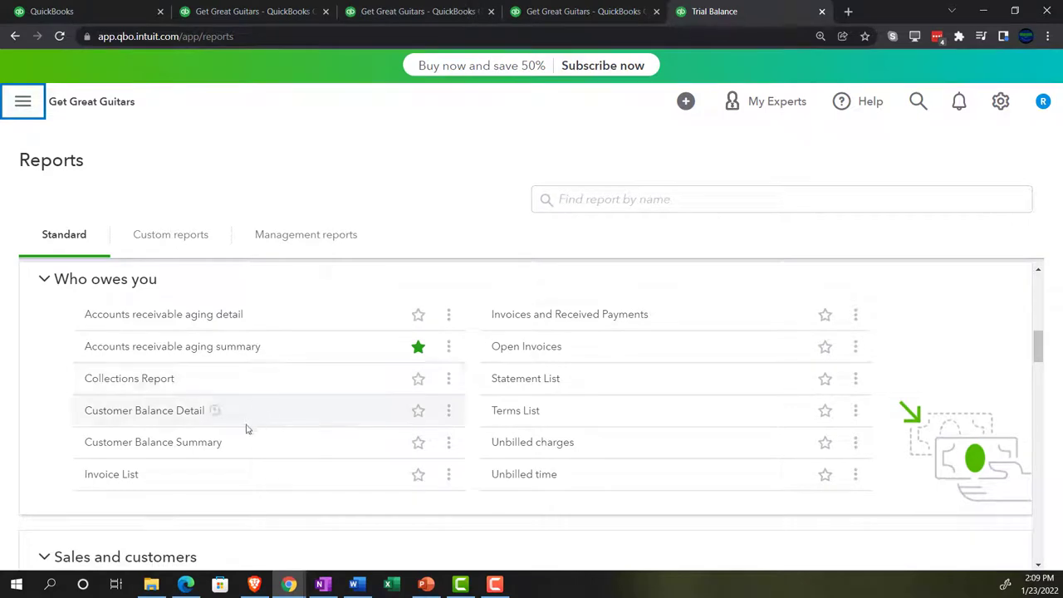
left_click(175, 413)
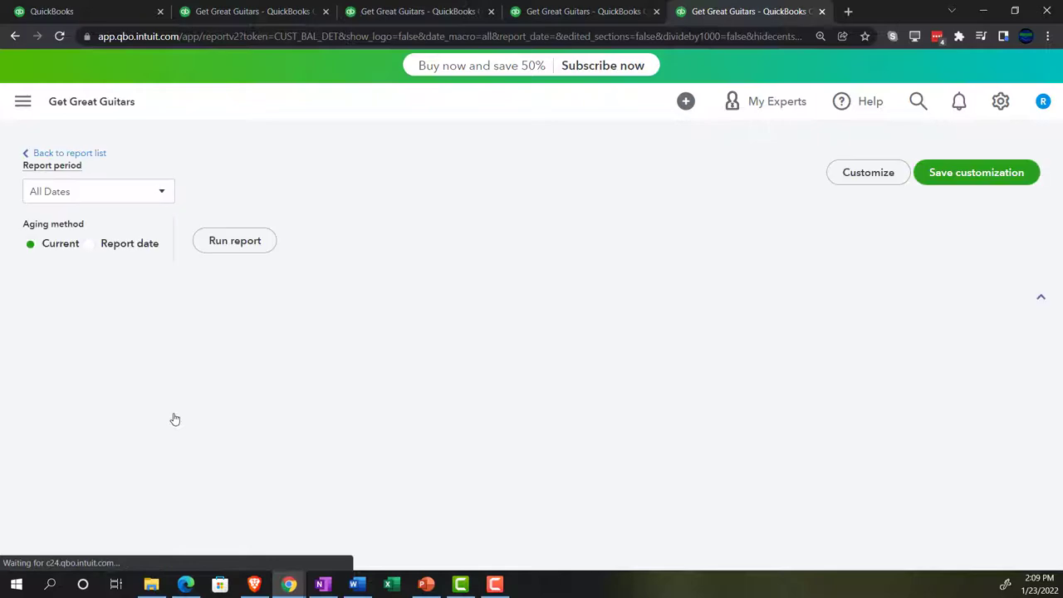
key("ctrl+plus")
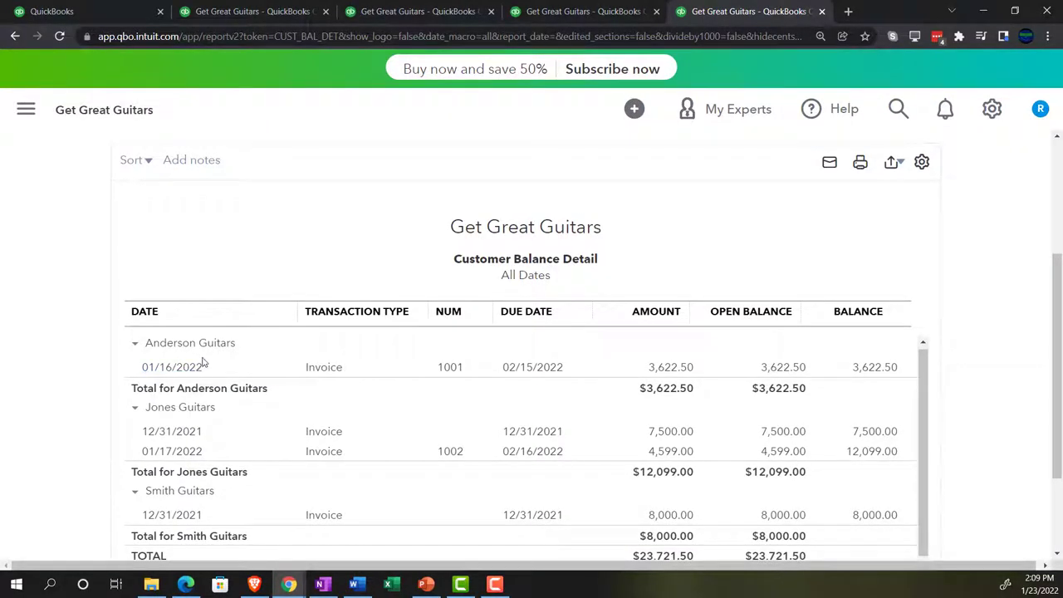
scroll(206, 353, "down", 1)
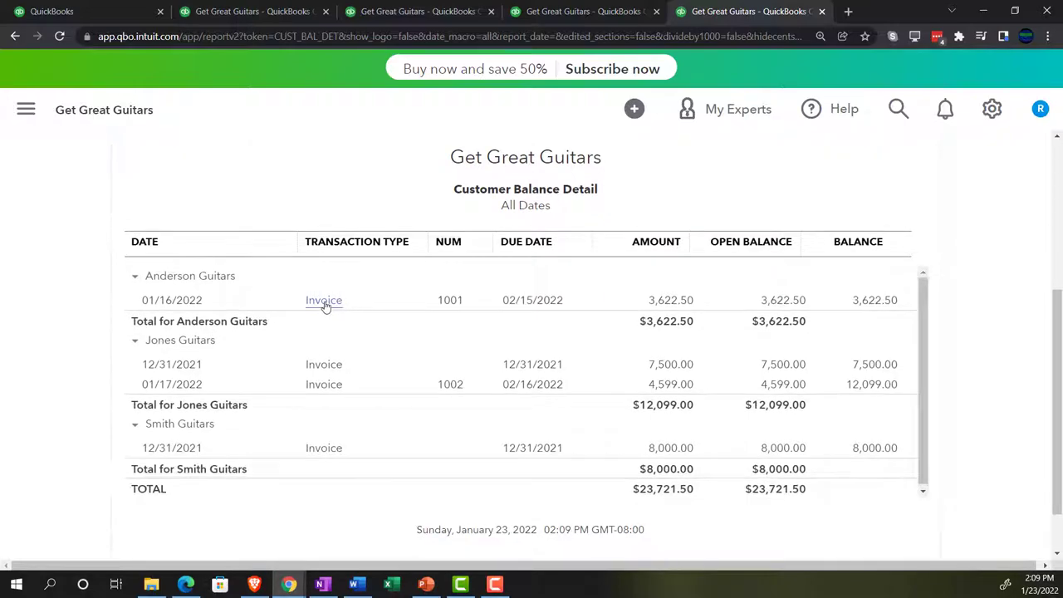
Customize the Customer Balance Detail report with the A/R Paid filter set to All, run it, and review the Anderson Guitars transactions.
scroll(572, 363, "up", 4)
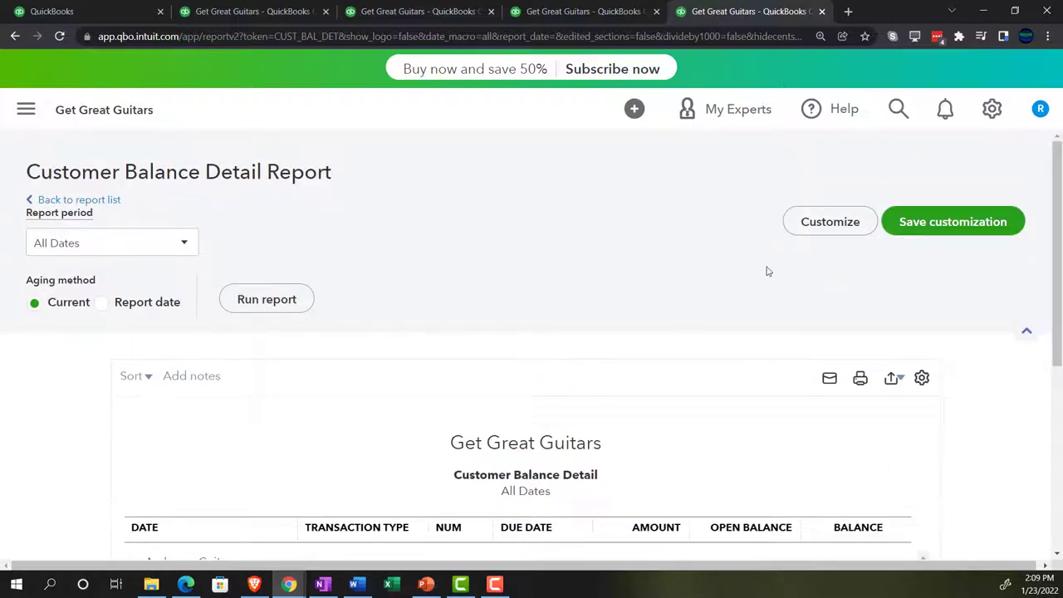
left_click(809, 223)
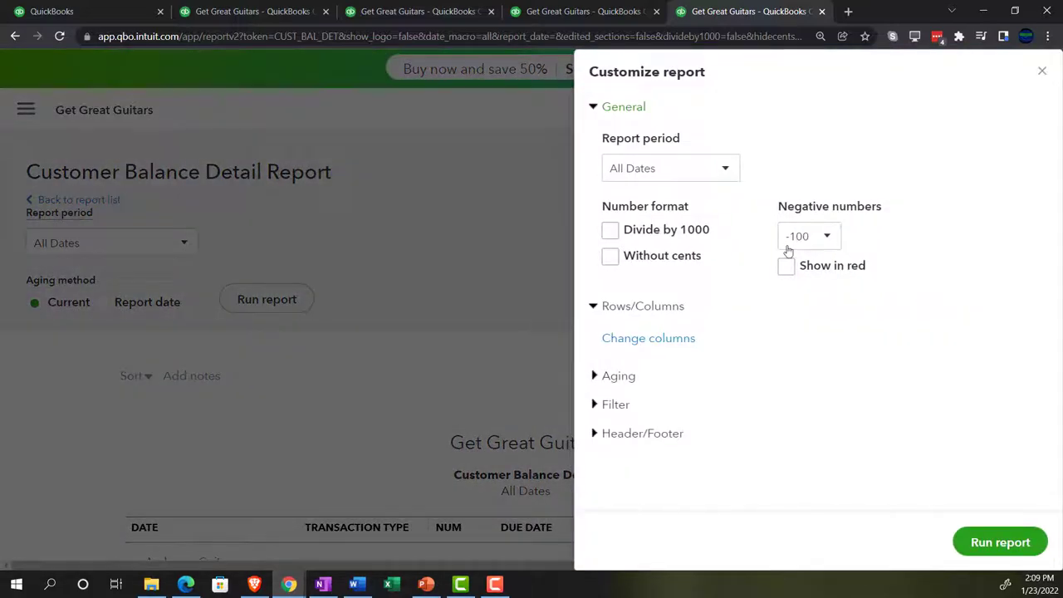
left_click(594, 405)
scroll(672, 323, "down", 3)
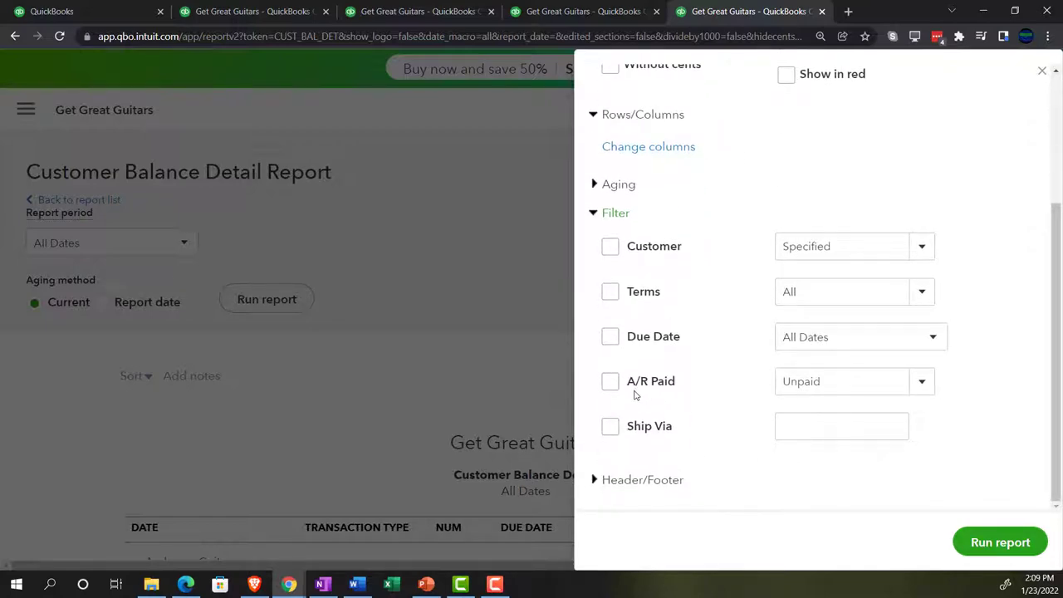
left_click(923, 383)
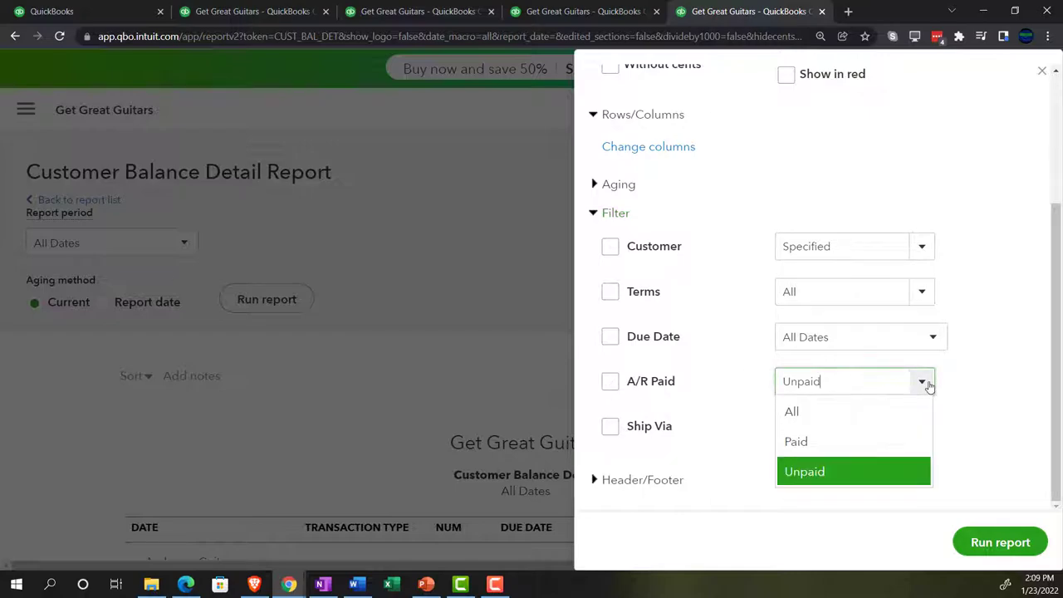
left_click(842, 412)
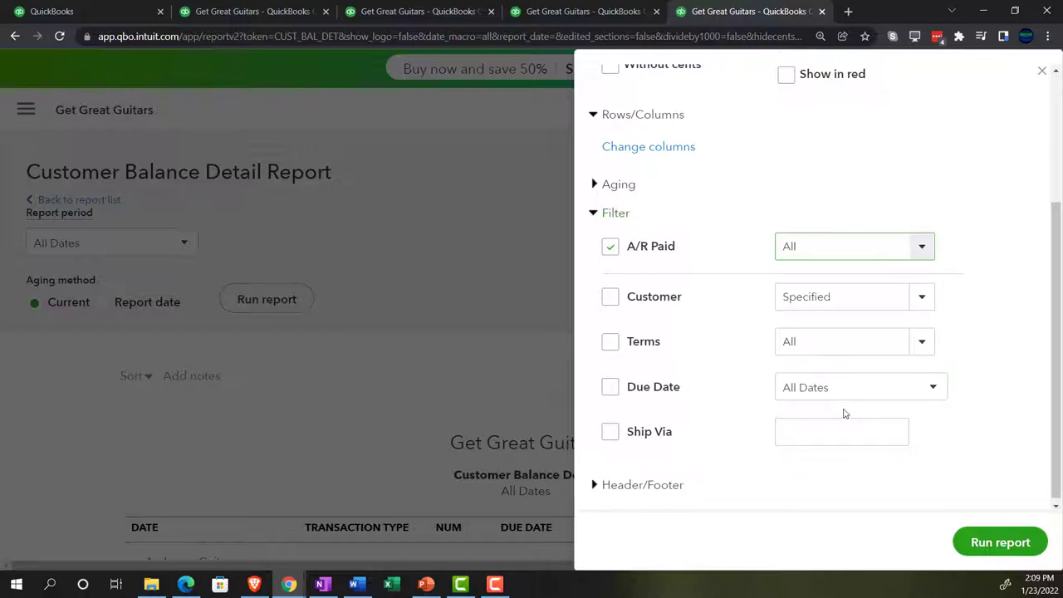
left_click(982, 544)
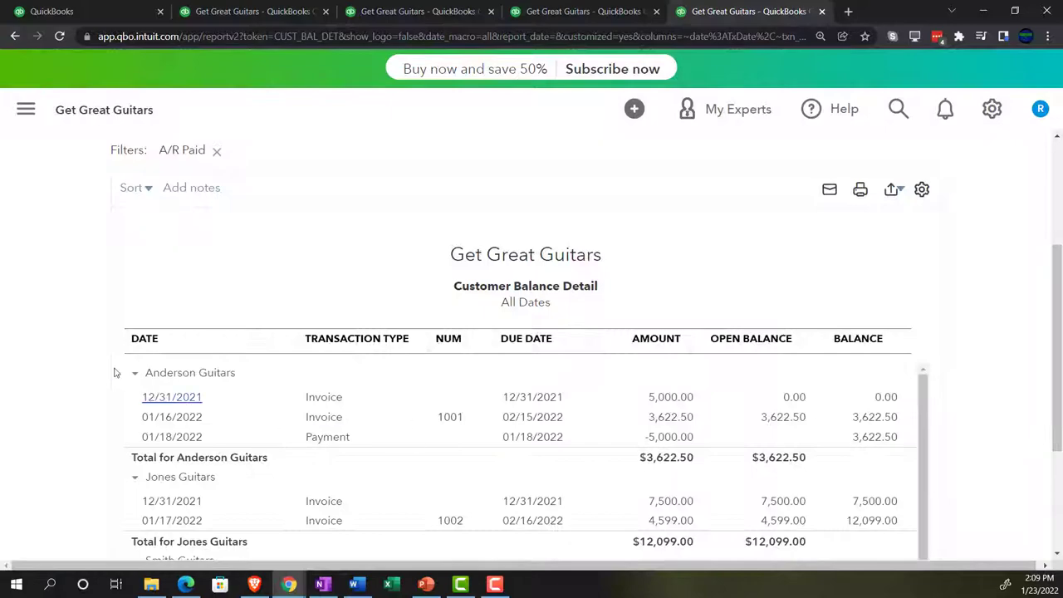
scroll(116, 373, "down", 1)
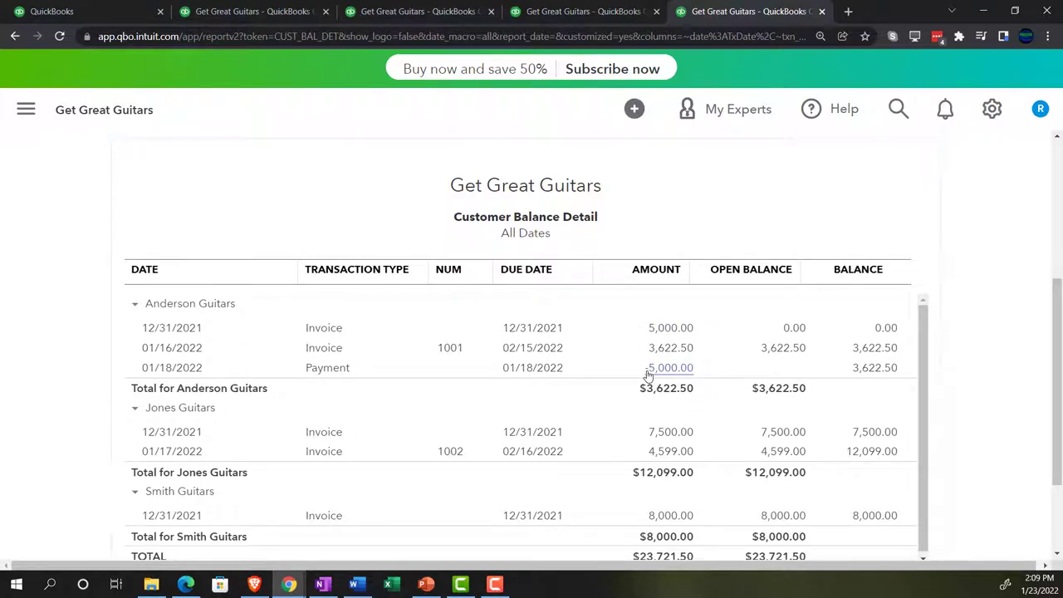
Open the Get Great Guitars customer list and compare its navigation with the Sales options in the Sample Company in Edge.
left_click(118, 12)
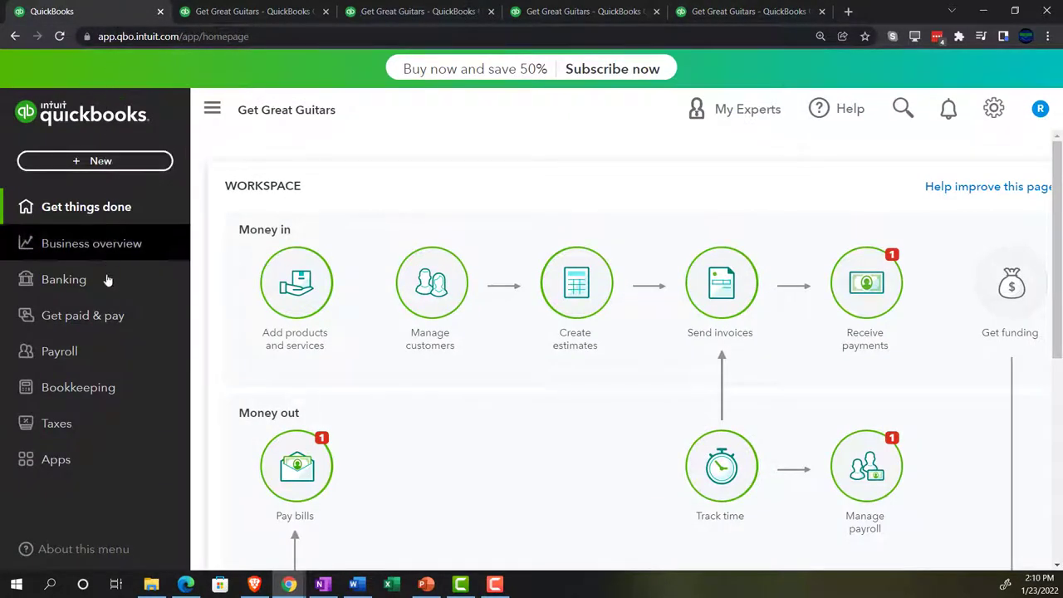
left_click(103, 317)
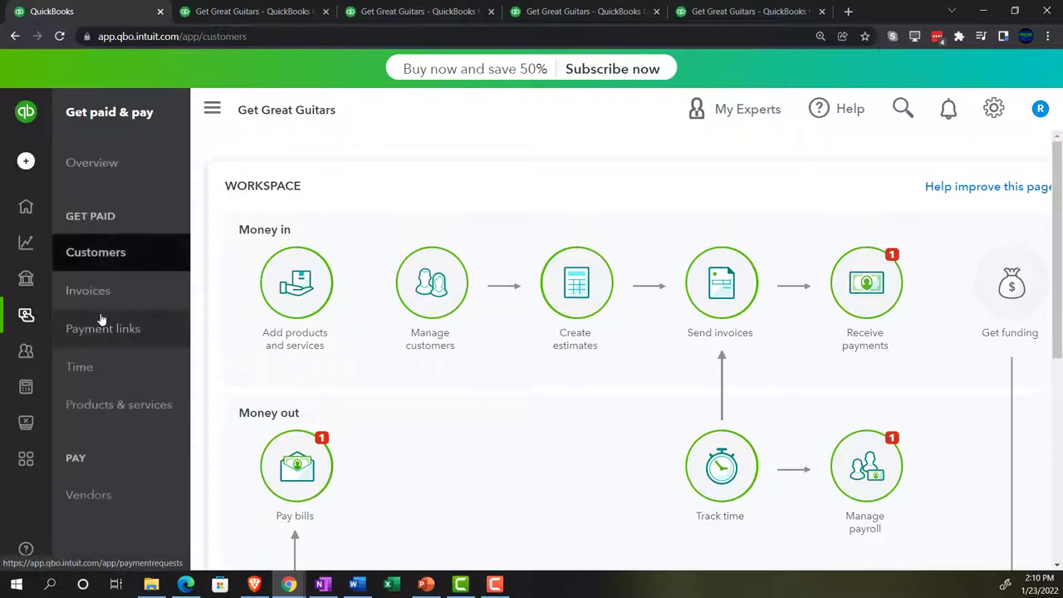
left_click(187, 584)
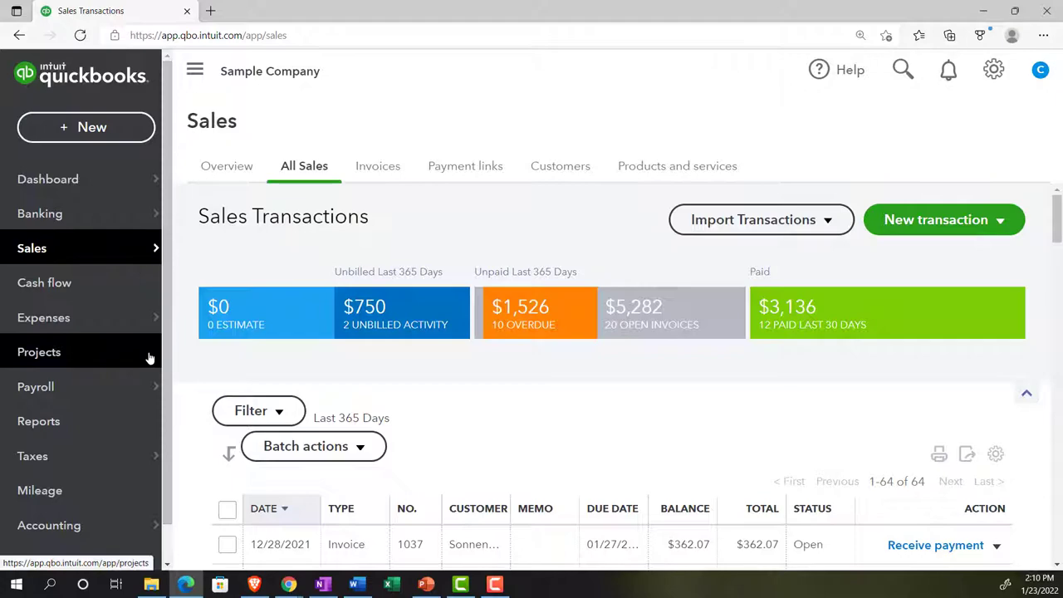
left_click(38, 252)
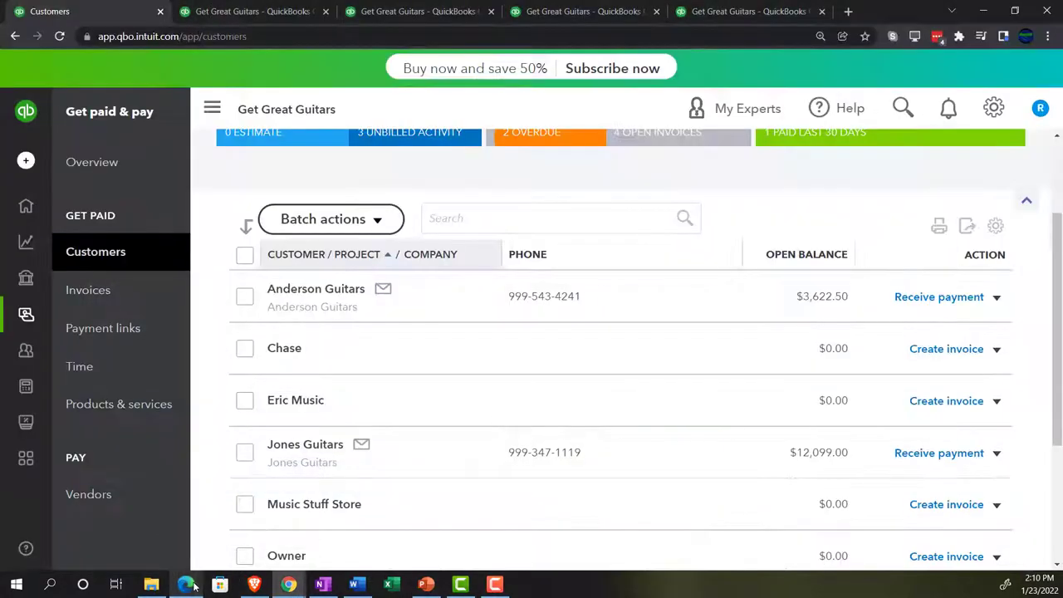
left_click(186, 584)
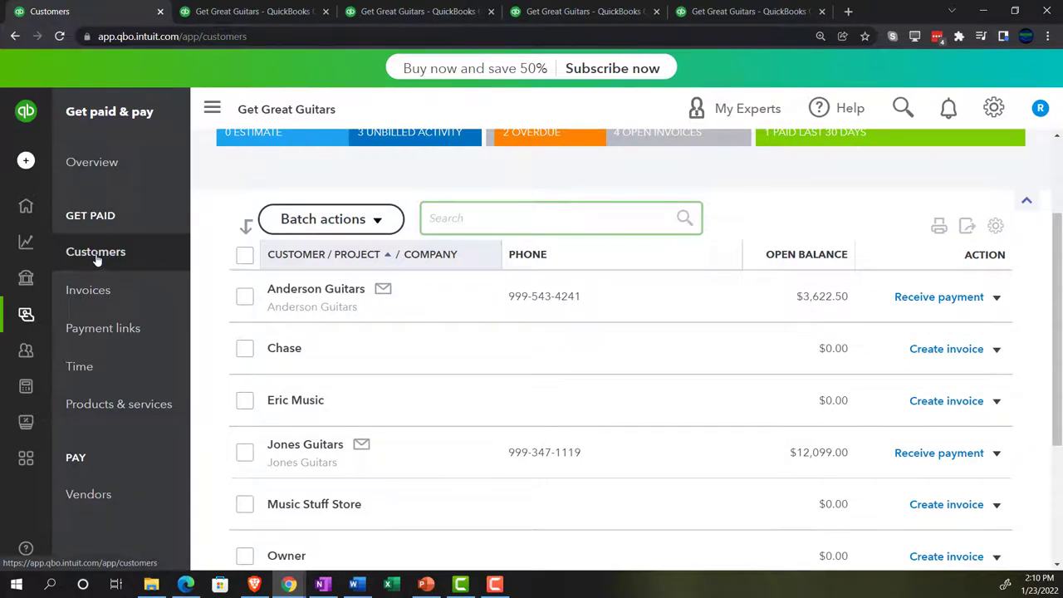
Open Anderson Guitars' 12/31/2021 opening balance invoice, view the payment applied to it, and close the payment form.
left_click(298, 291)
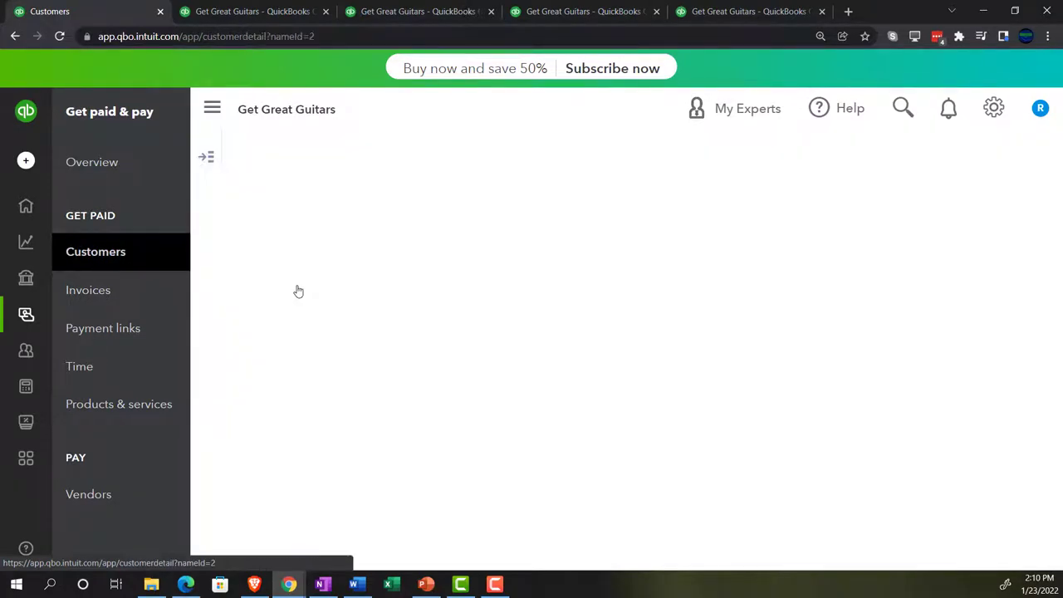
scroll(298, 291, "down", 1)
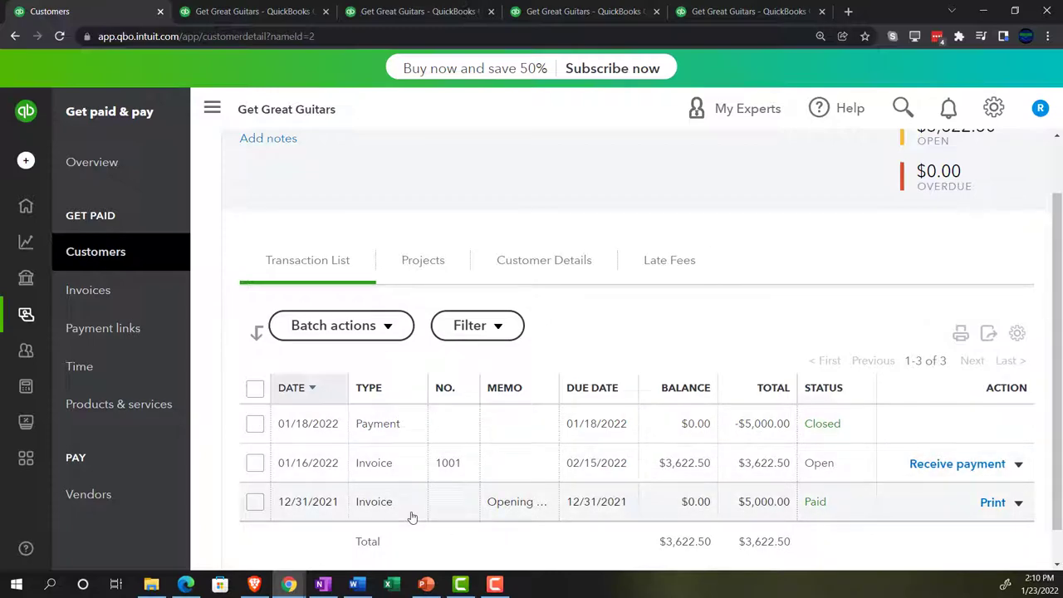
left_click(373, 506)
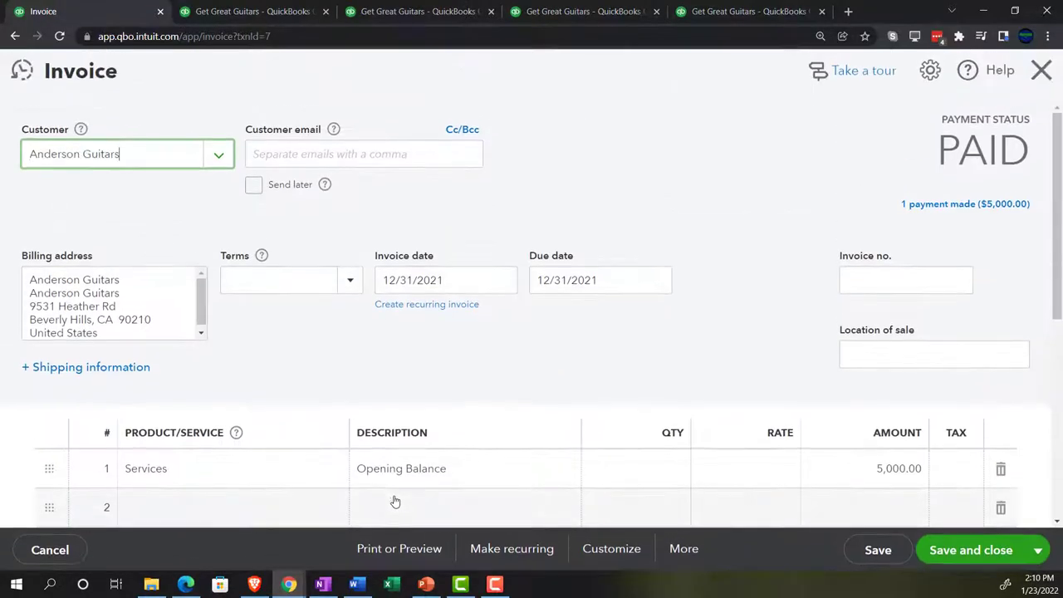
left_click(932, 205)
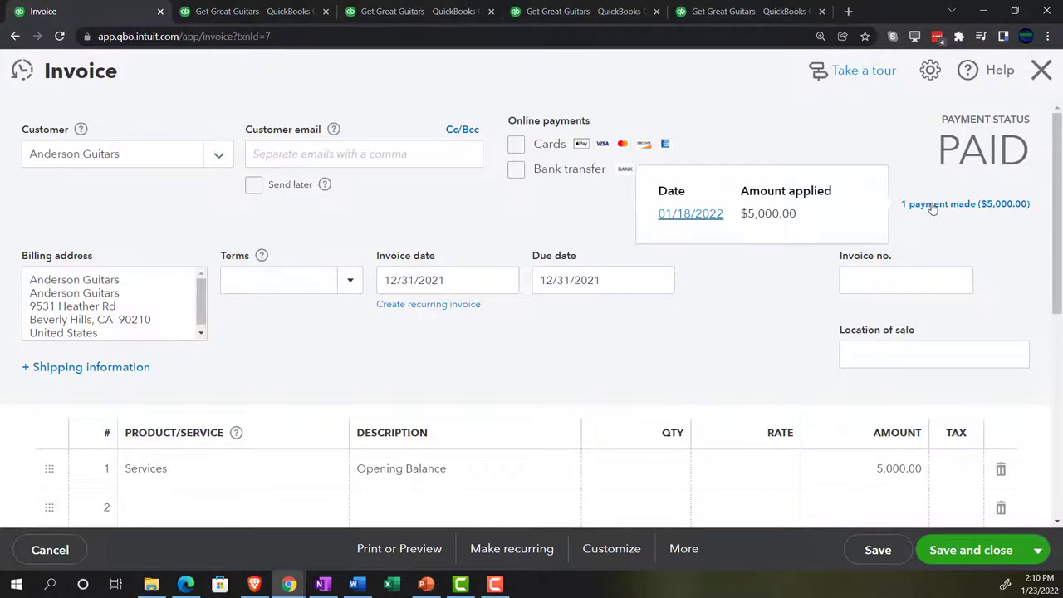
left_click(703, 218)
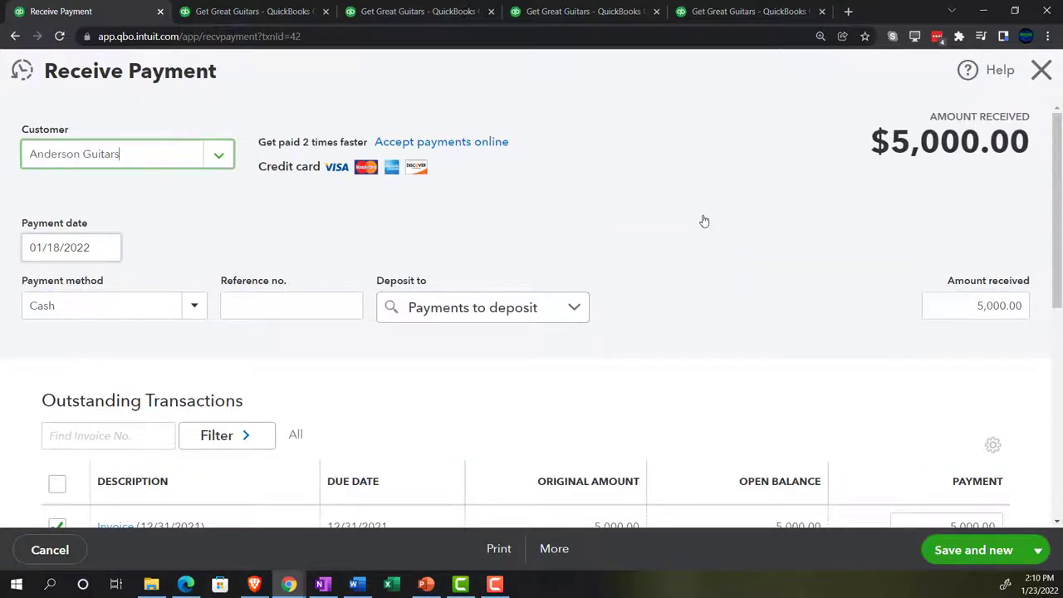
left_click(1041, 71)
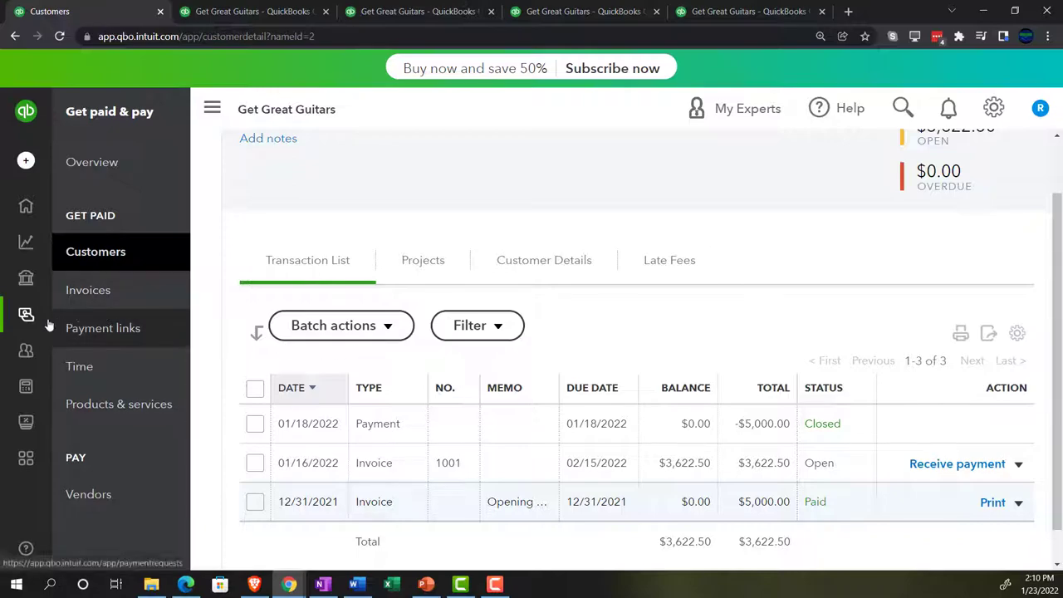
Open the All Sales list in the Bookkeeping transactions, comparing its location with Sales in the Sample Company, and hide the navigation menu.
left_click(32, 390)
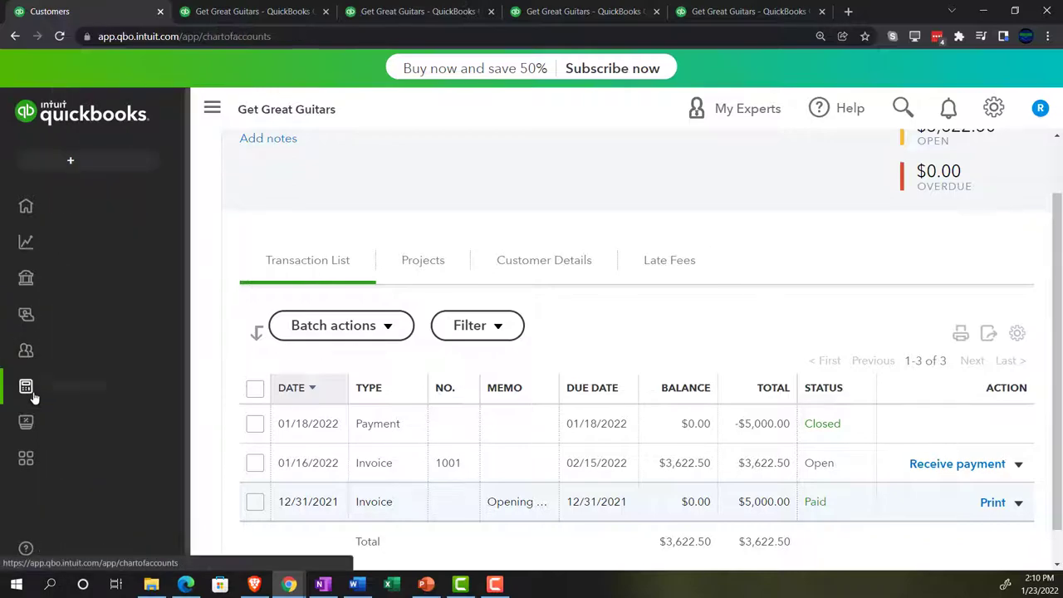
left_click(186, 586)
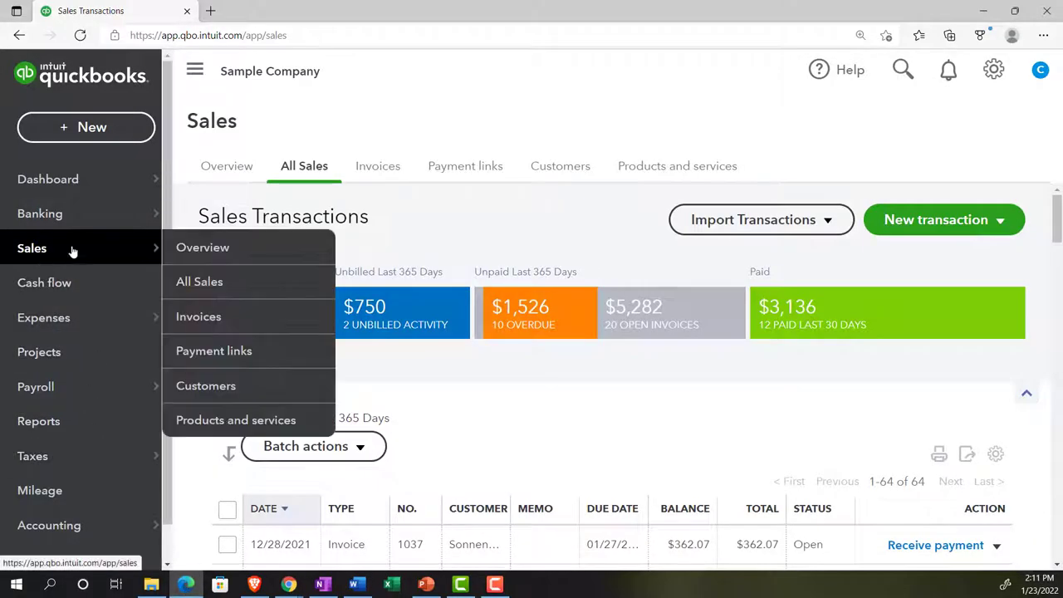
left_click(188, 585)
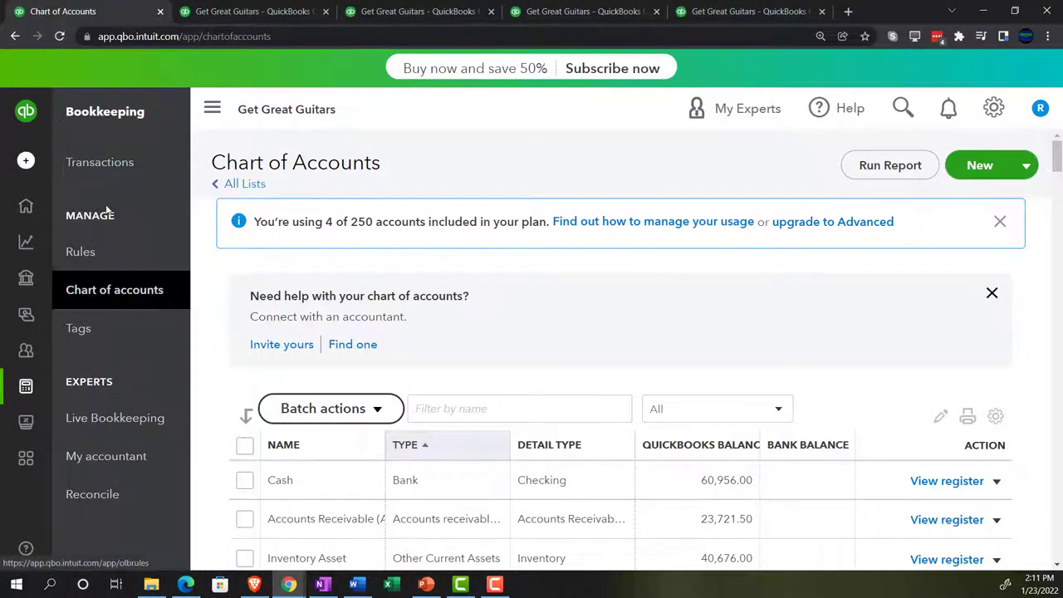
left_click(102, 163)
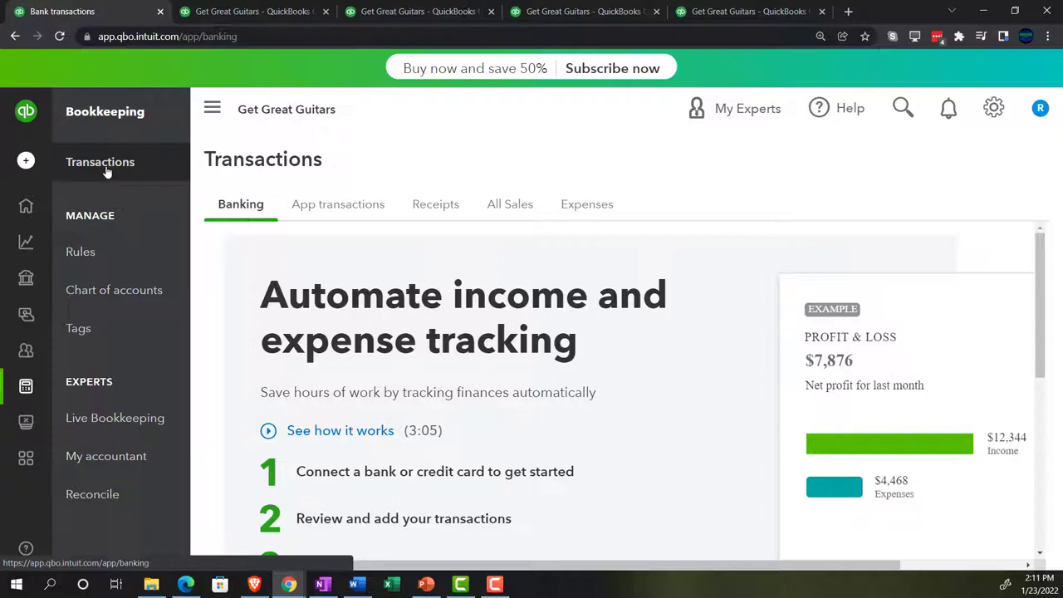
left_click(142, 162)
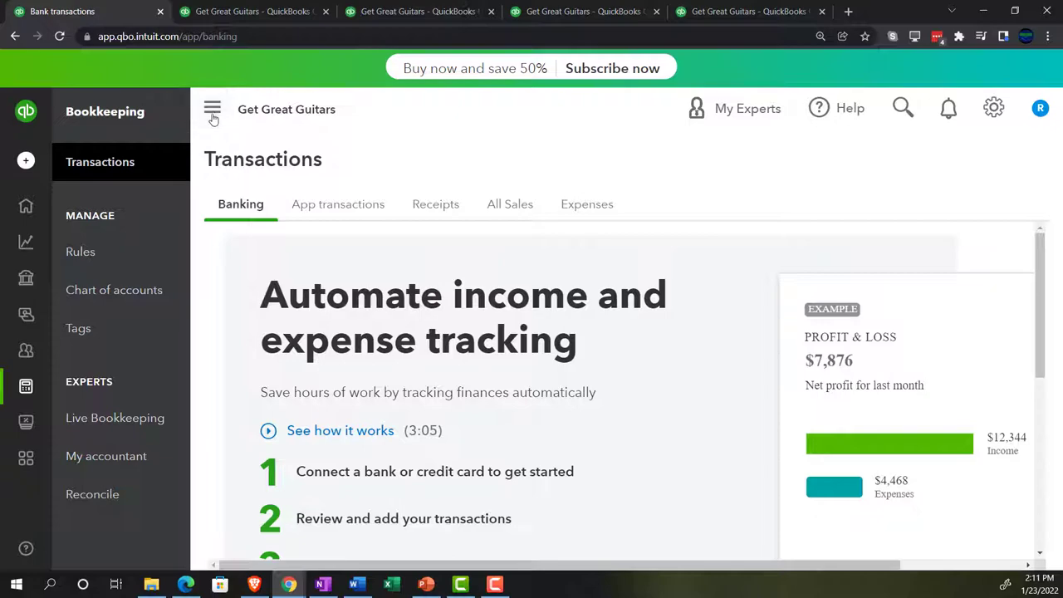
left_click(212, 115)
left_click(327, 210)
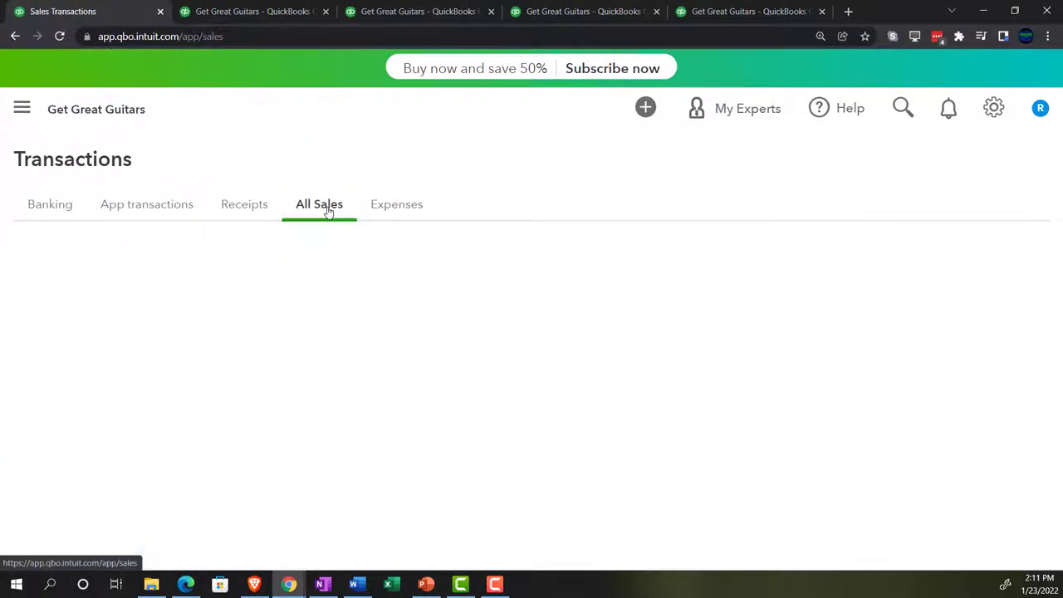
scroll(243, 285, "down", 2)
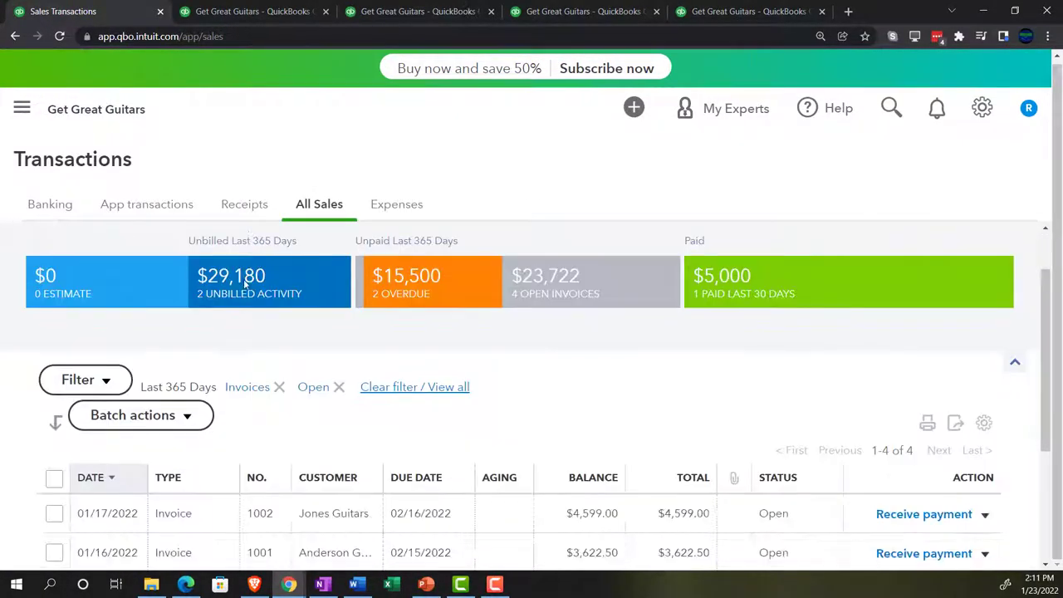
Filter the sales list to invoices with All statuses, apply it, and review each invoice's payment status.
left_click(106, 312)
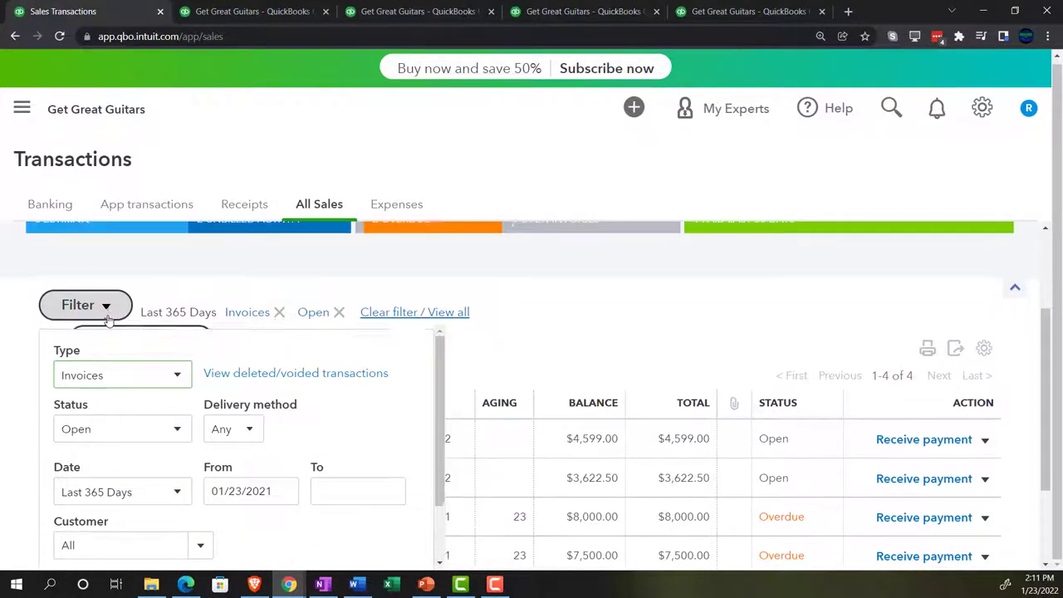
scroll(137, 363, "down", 1)
left_click(170, 363)
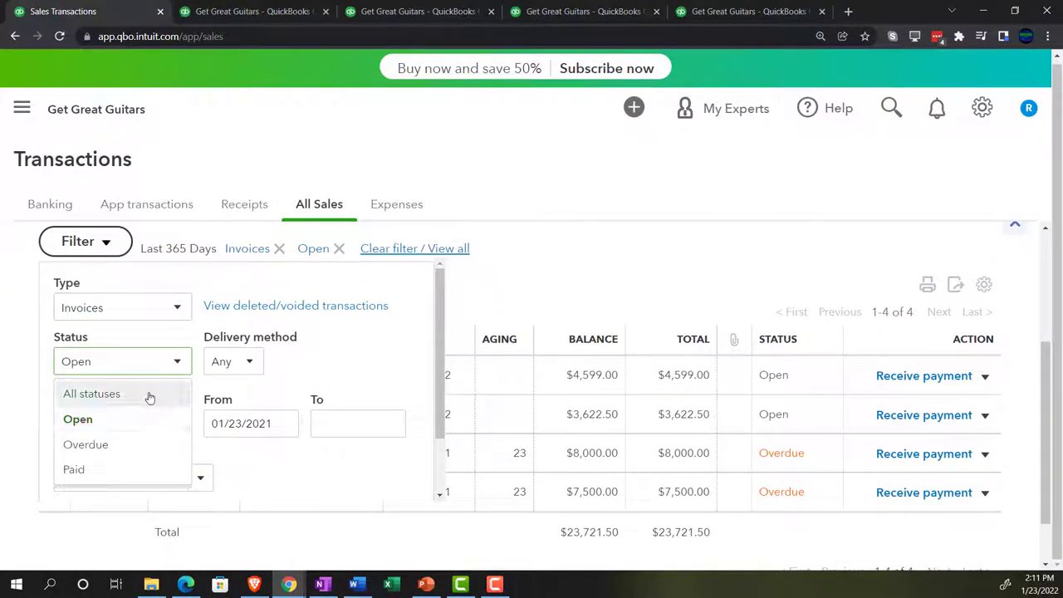
left_click(149, 395)
scroll(147, 396, "down", 1)
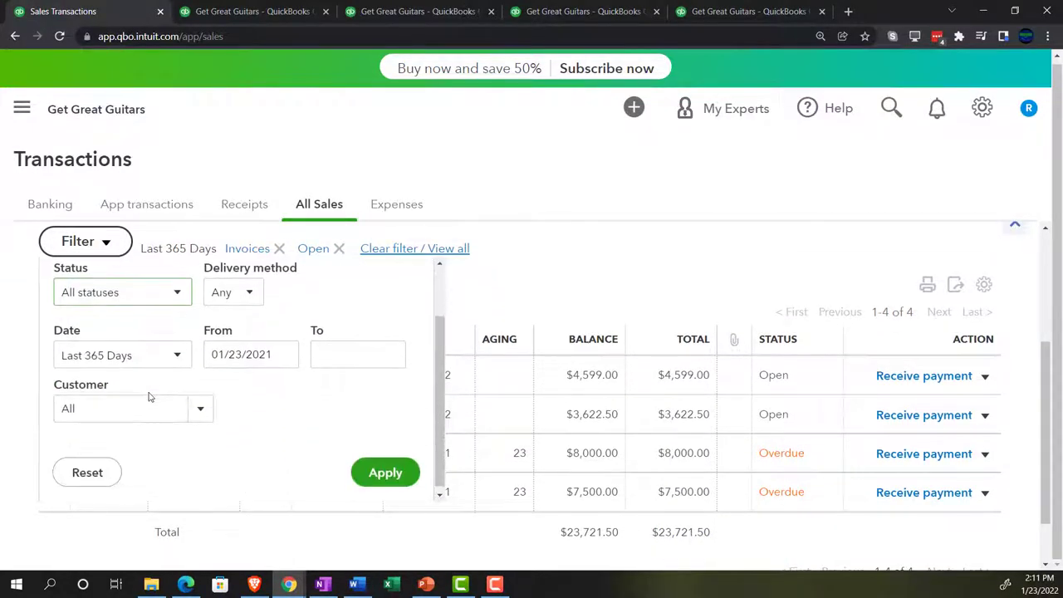
left_click(385, 468)
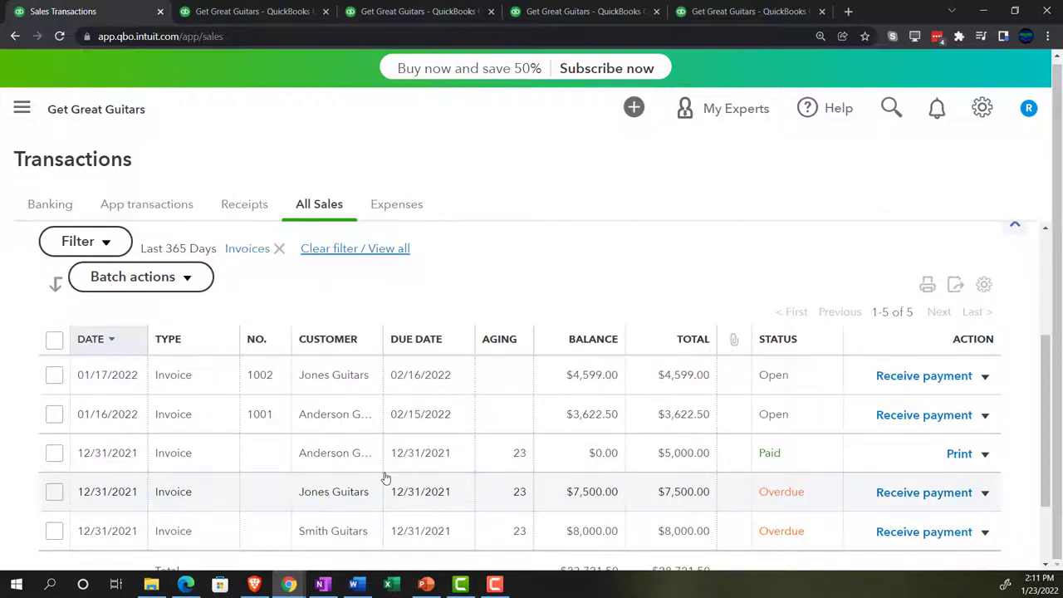
scroll(386, 479, "down", 1)
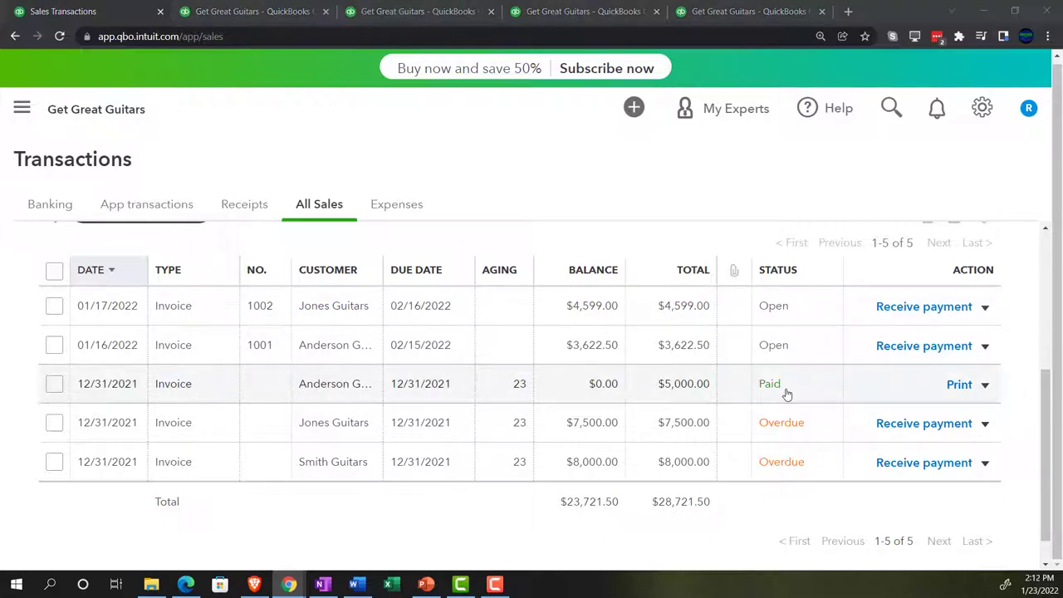
Examine the Anderson Guitars payment available in a new bank deposit, check the deposit flowchart in OneNote, and close the deposit form.
left_click(21, 109)
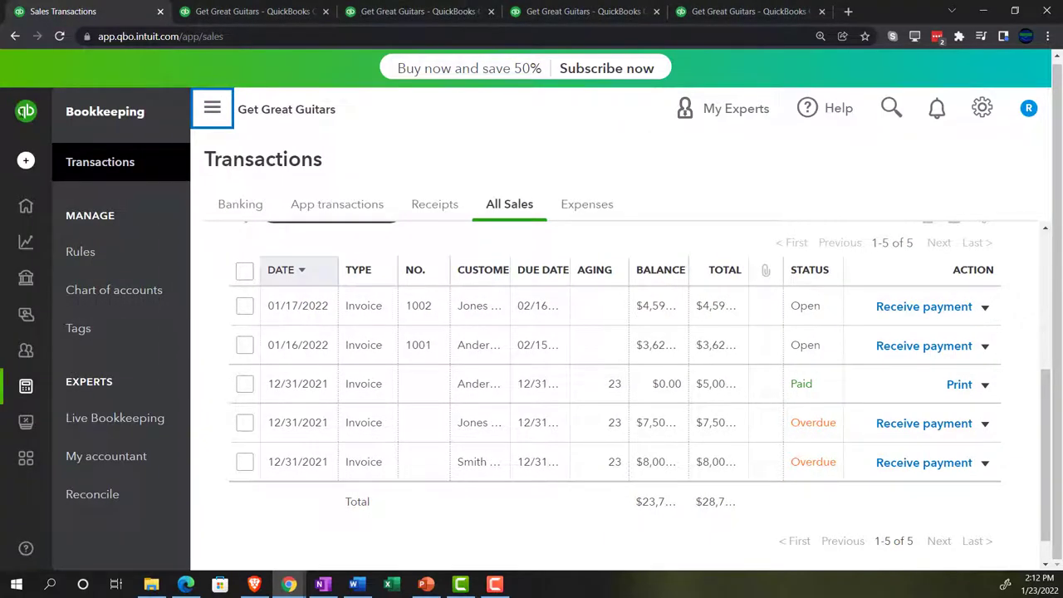
left_click(25, 161)
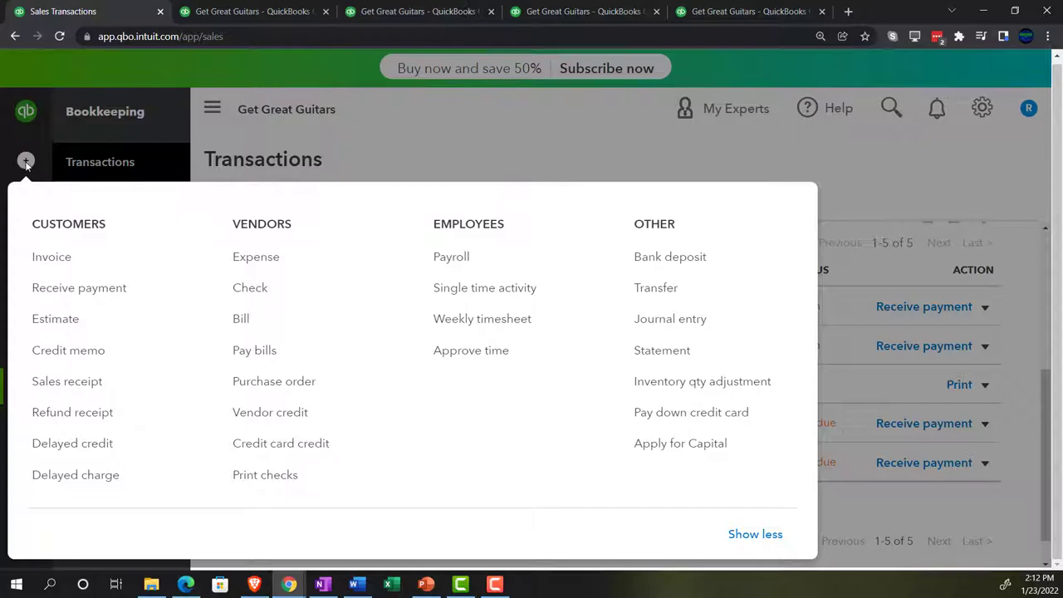
left_click(644, 266)
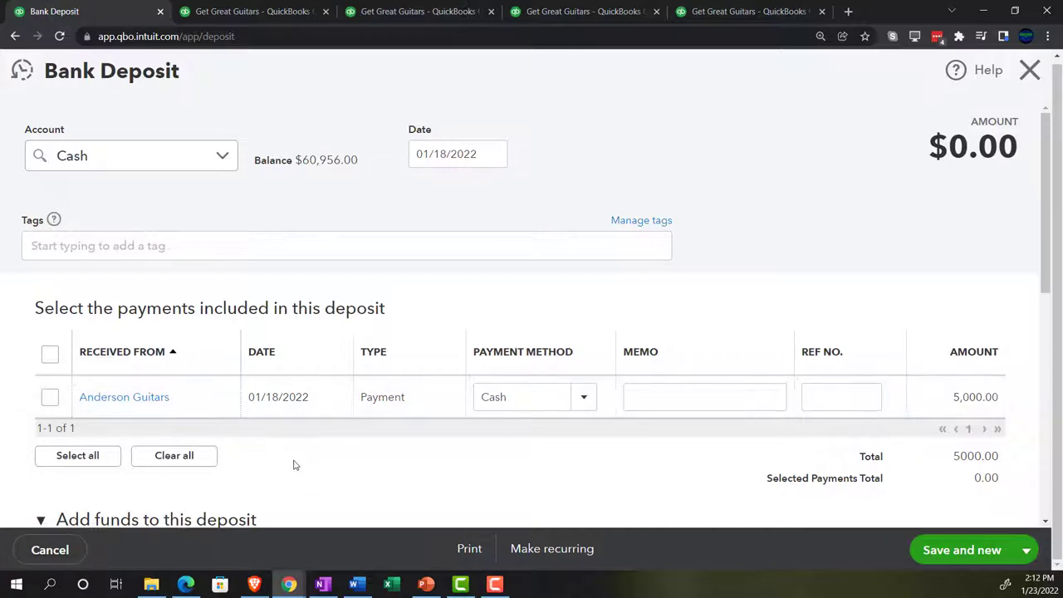
left_click(323, 584)
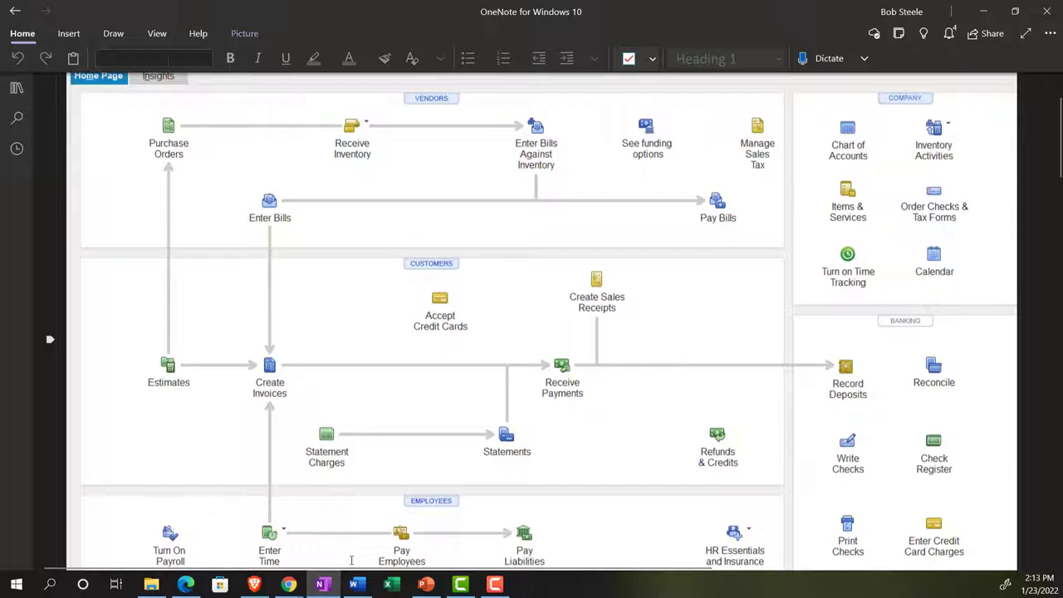
left_click(288, 584)
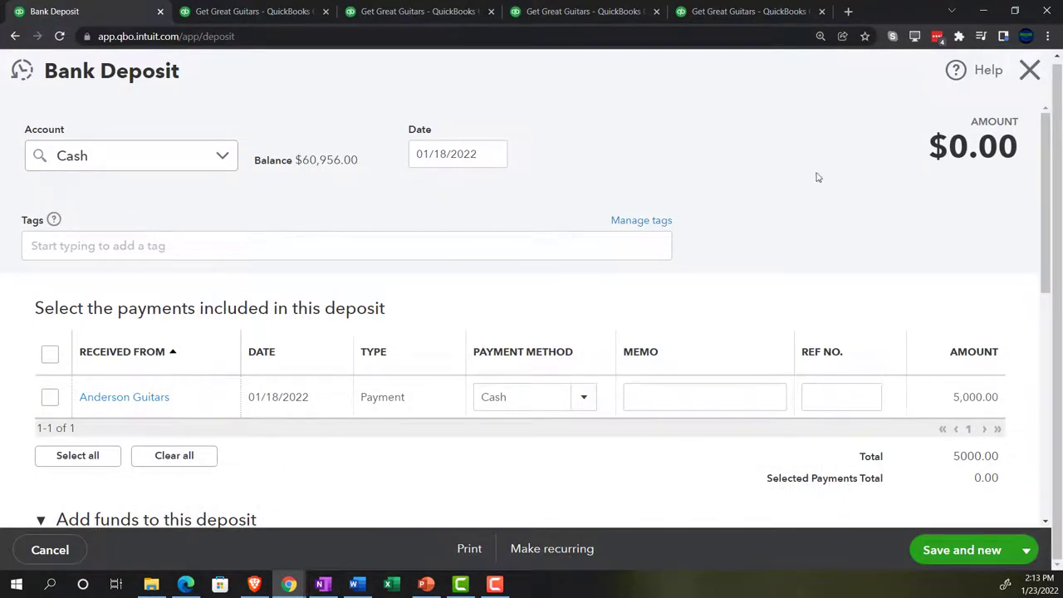
left_click(1029, 72)
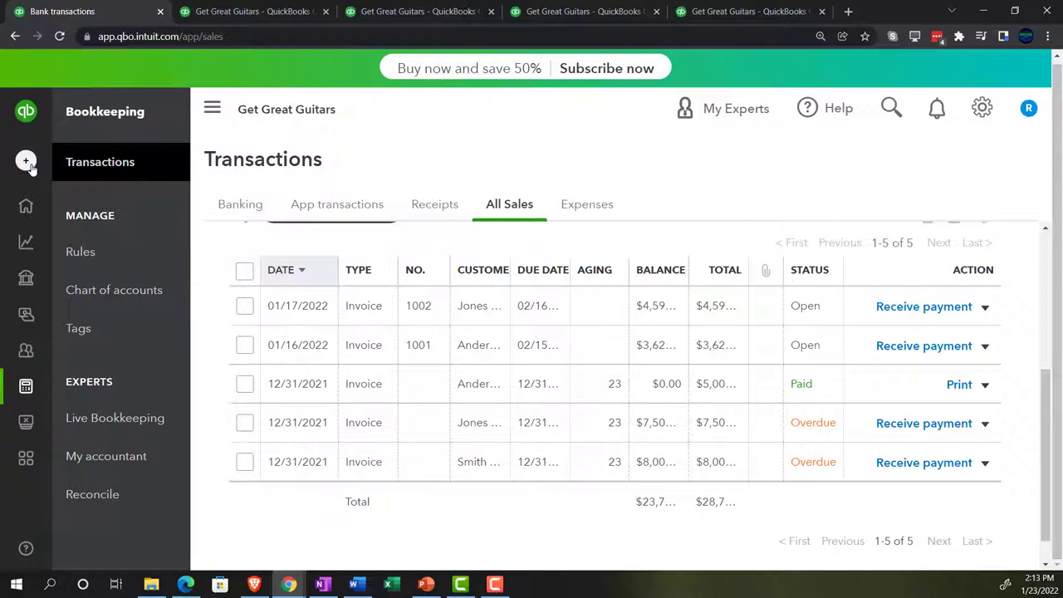
Open the Jones Guitars customer record and review its invoices in the transaction list.
mouse_move(22, 214)
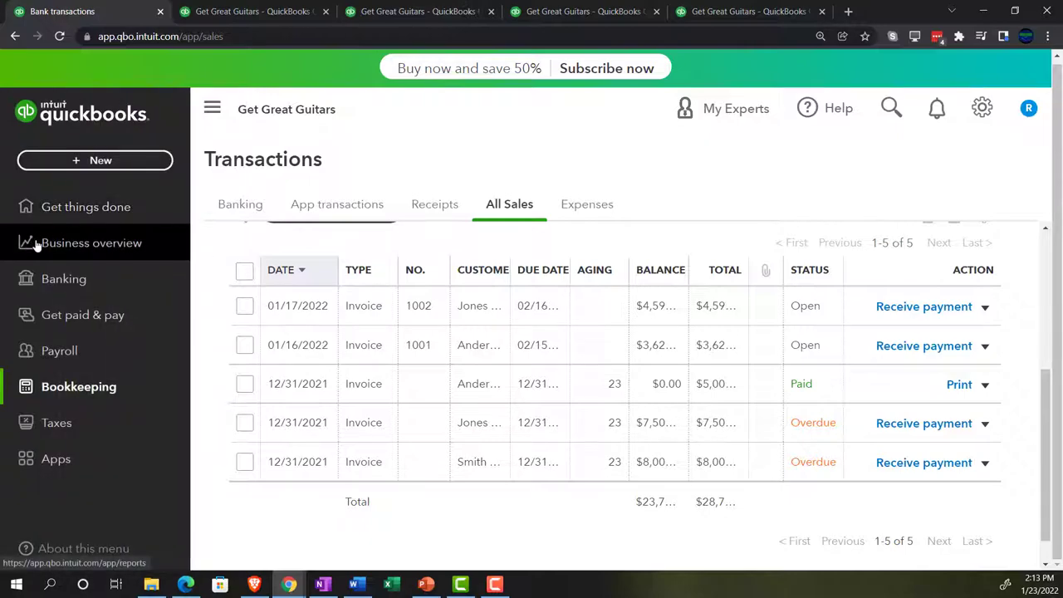
left_click(31, 314)
mouse_move(30, 315)
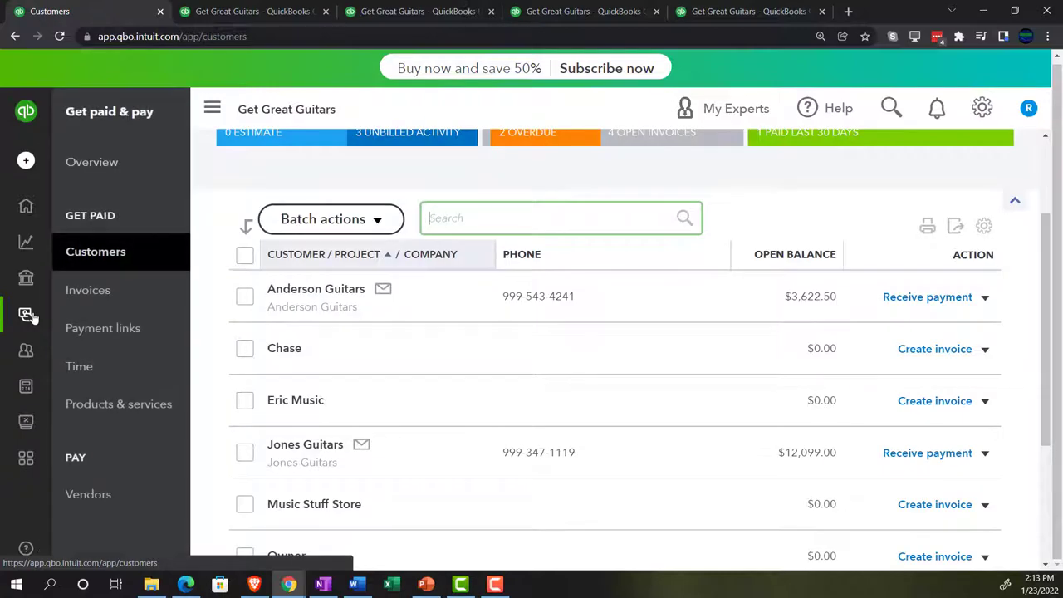
left_click(294, 446)
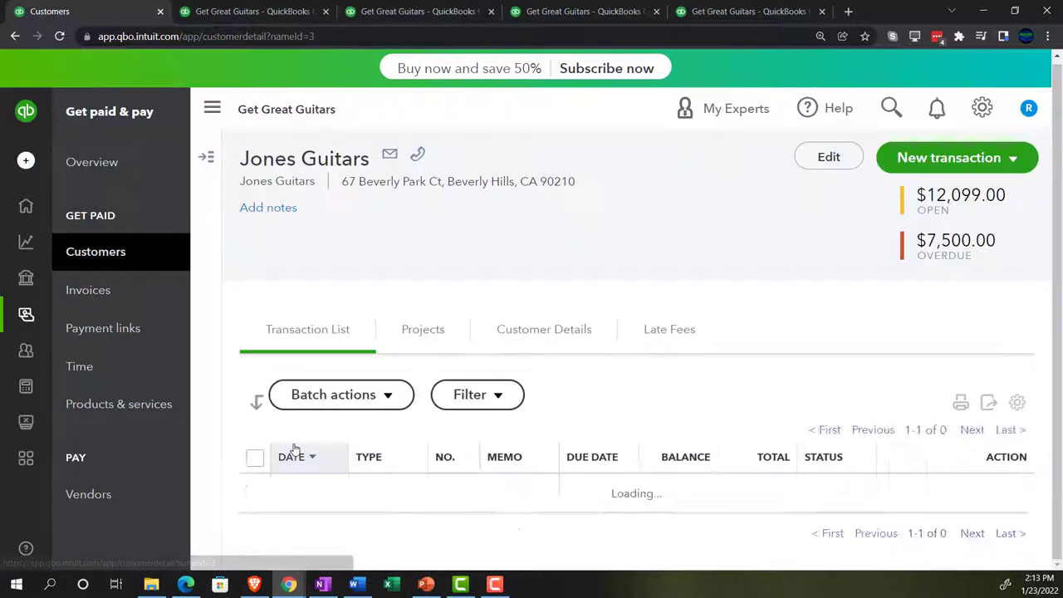
left_click(212, 108)
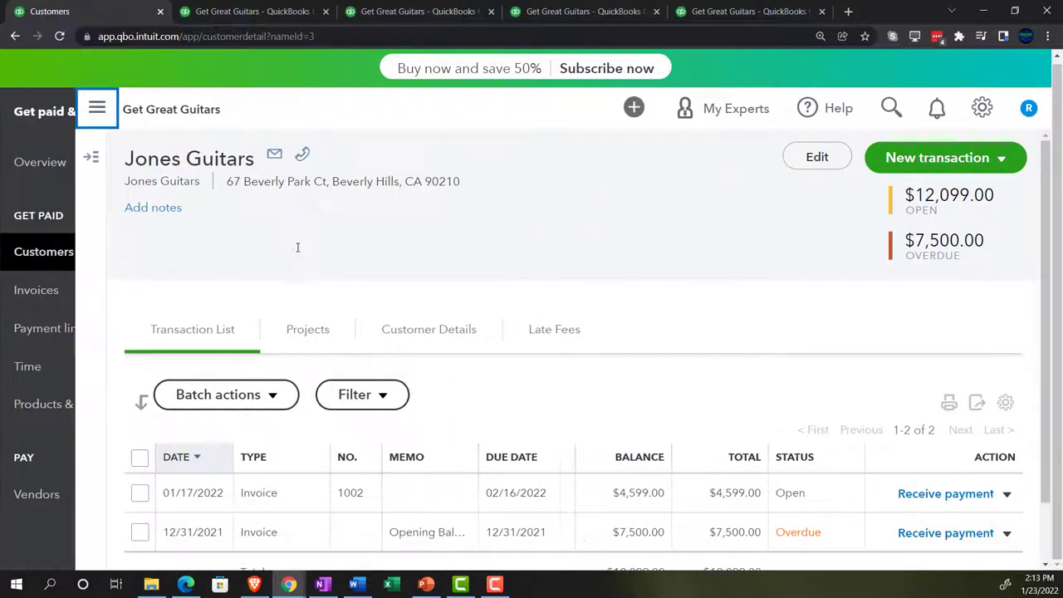
scroll(398, 382, "down", 1)
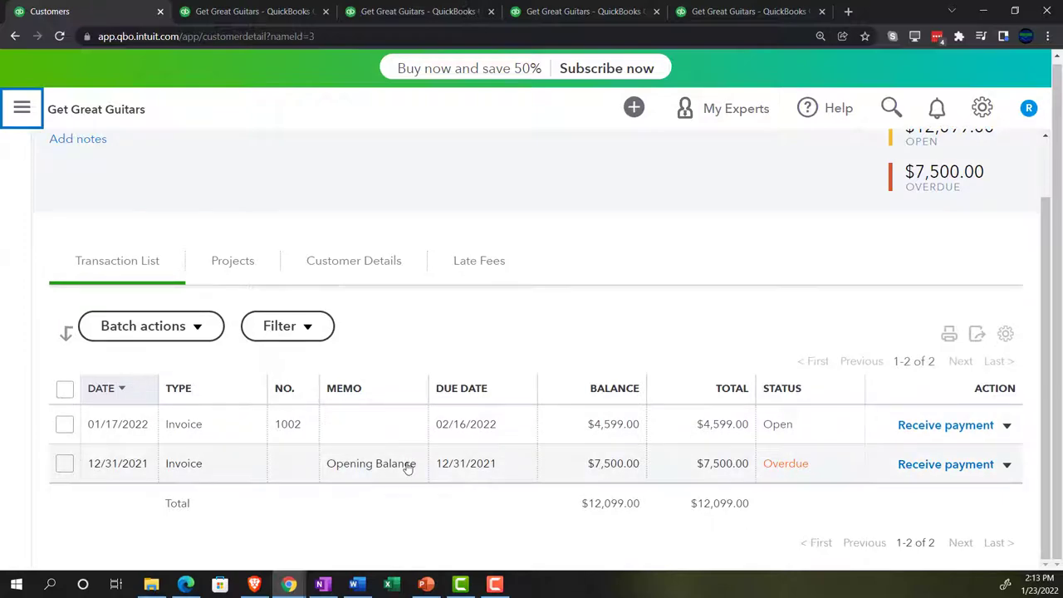
left_click(26, 112)
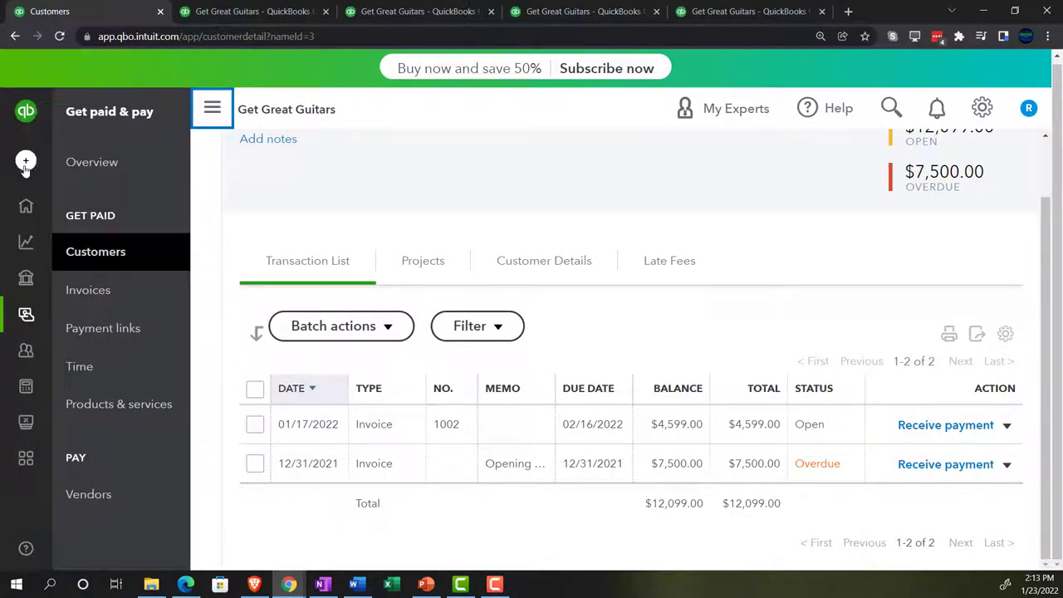
Return to the All Sales list in the Bookkeeping transactions and hide the navigation menu.
mouse_move(29, 207)
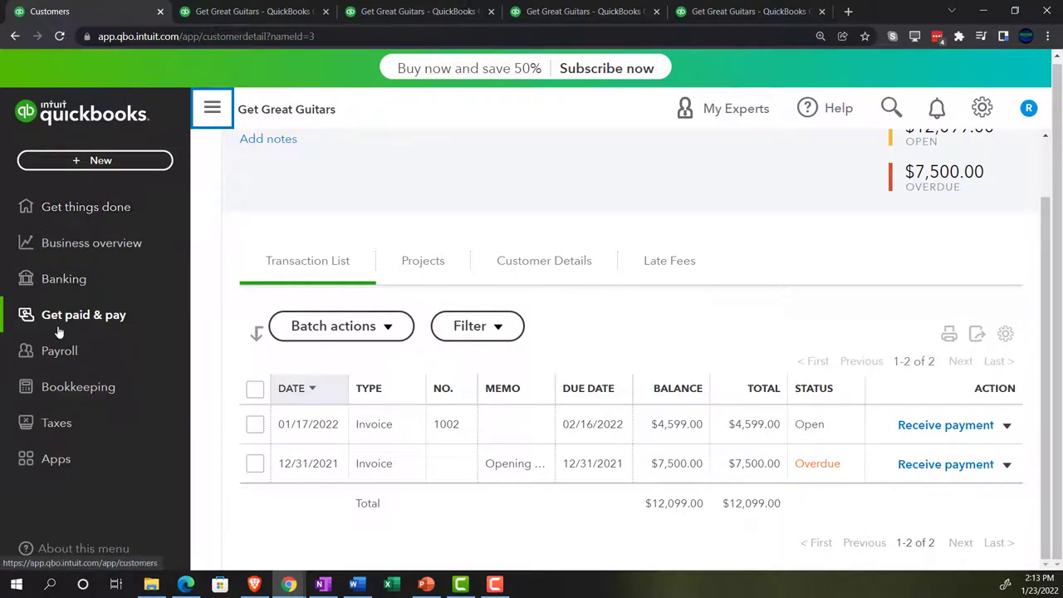
left_click(65, 387)
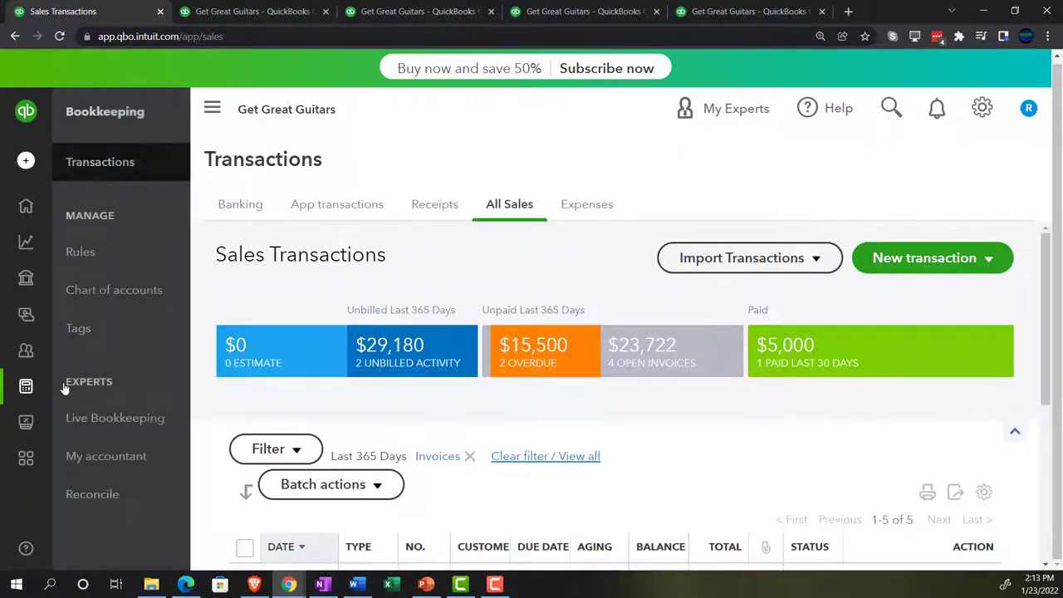
left_click(213, 110)
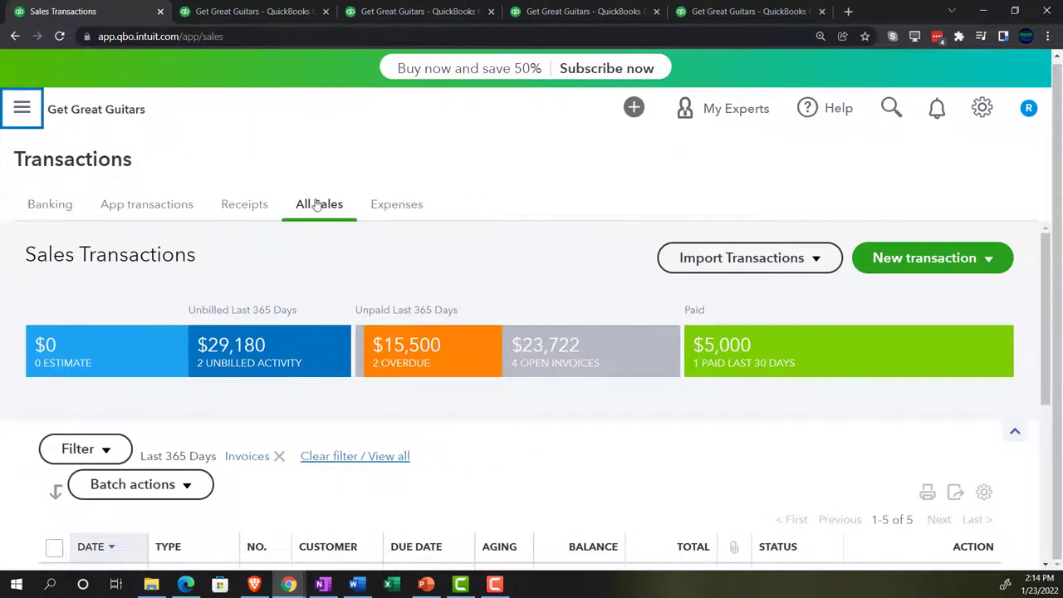
Filter the sales list to invoices with Open status and apply the filter.
scroll(280, 307, "down", 3)
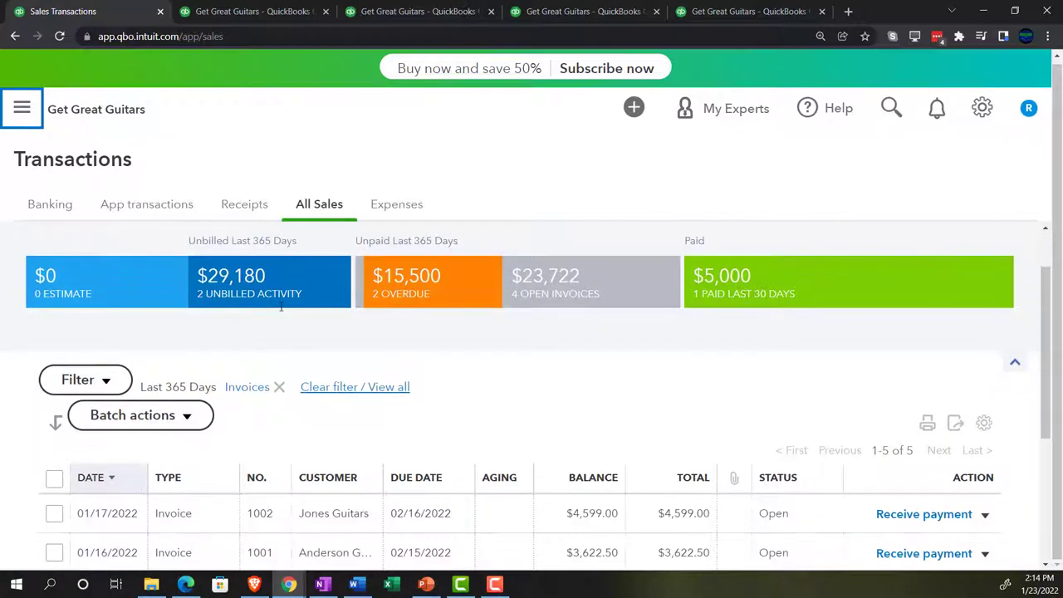
left_click(110, 244)
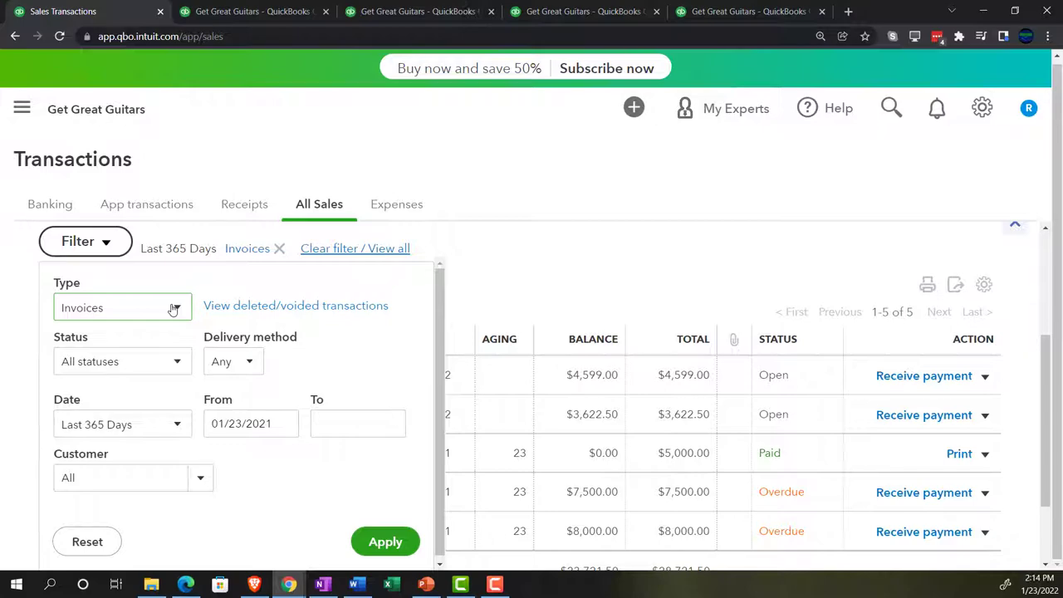
left_click(177, 365)
left_click(113, 419)
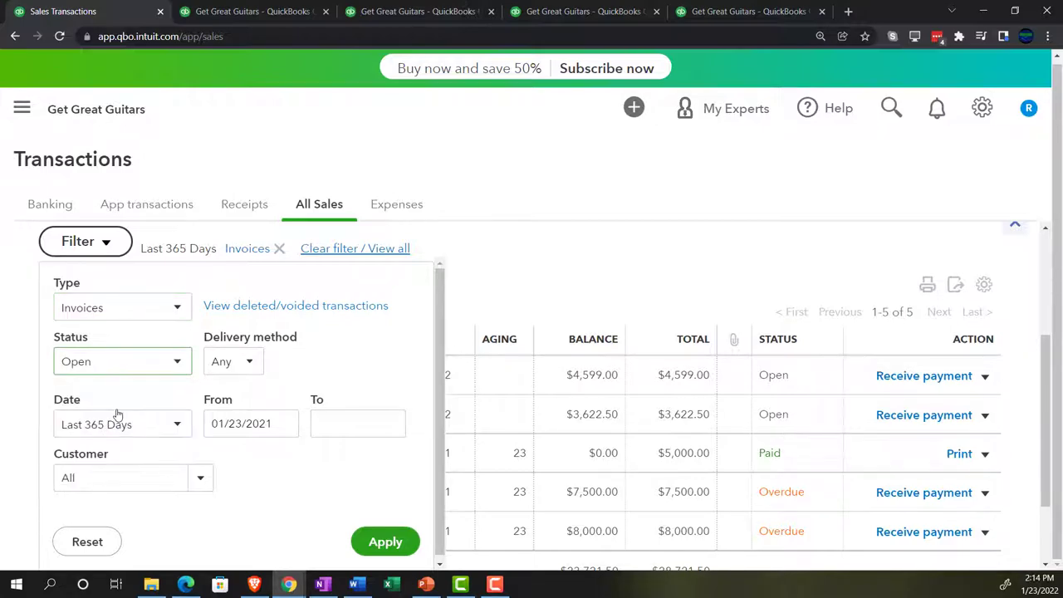
left_click(382, 542)
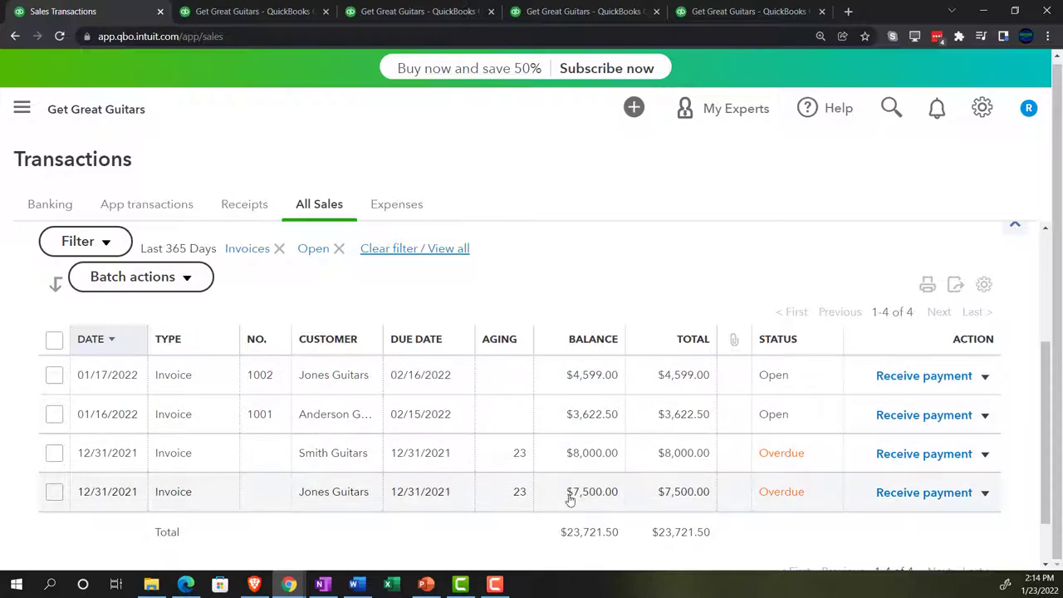
Start receiving payment for the overdue Jones Guitars invoice dated 12/31/2021, keeping the 01/18/2022 payment date and choosing Cash as payment method.
left_click(939, 495)
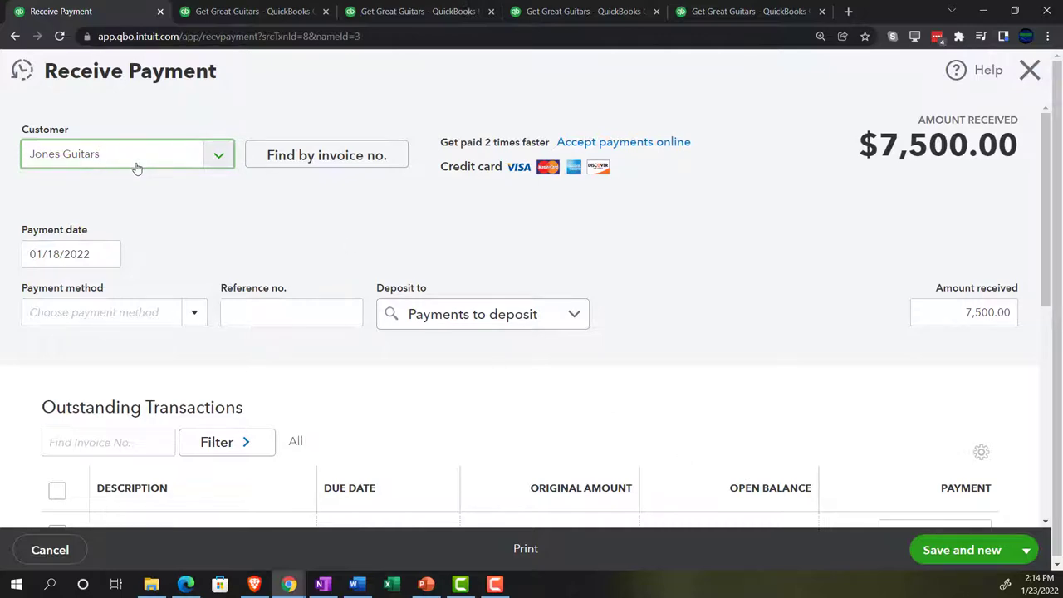
key("Tab")
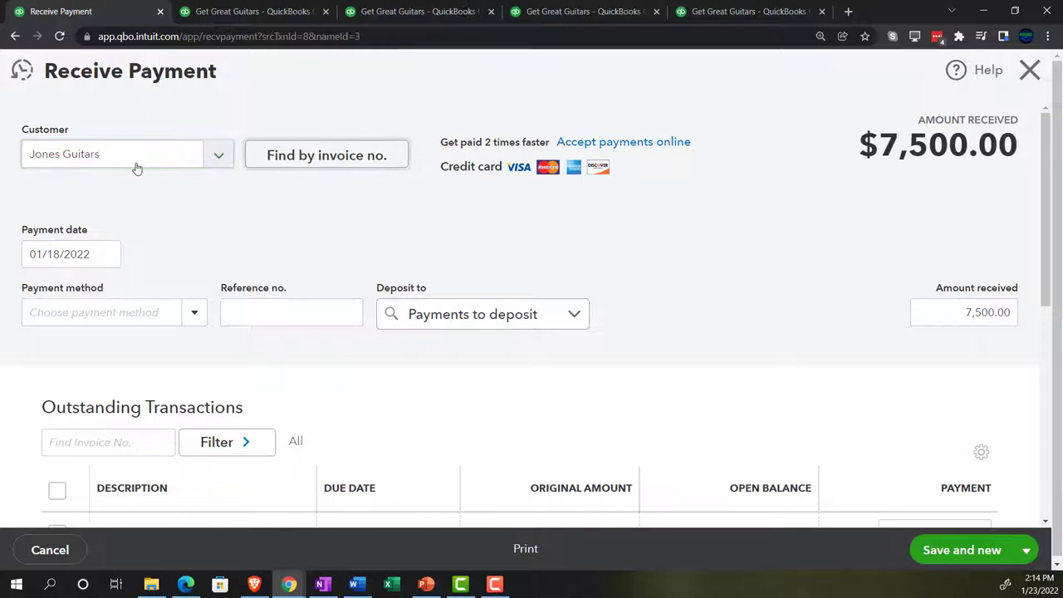
key("Tab")
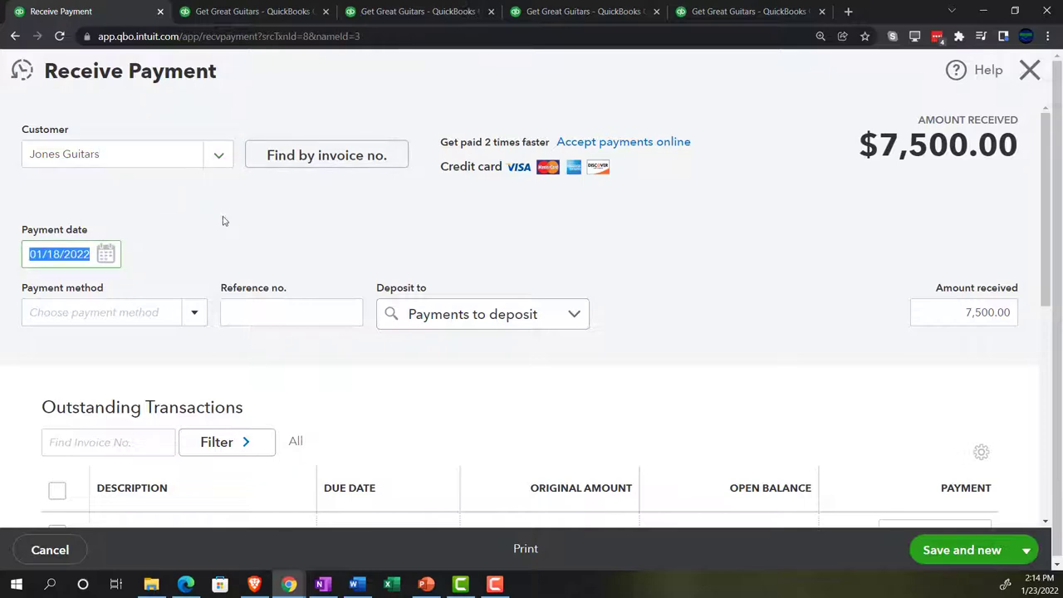
key("Tab")
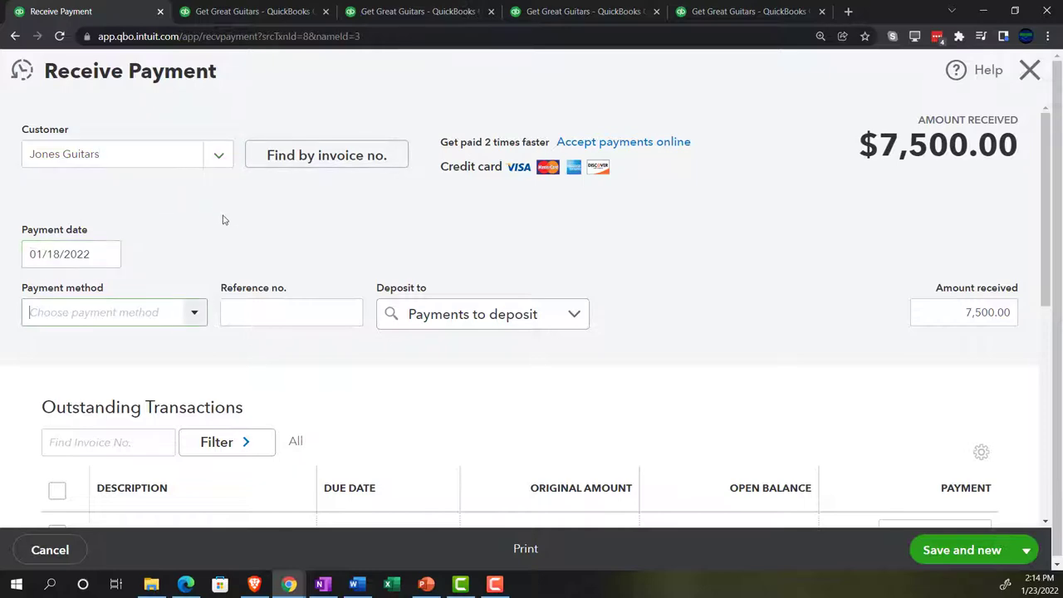
left_click(195, 312)
left_click(95, 373)
key("Tab")
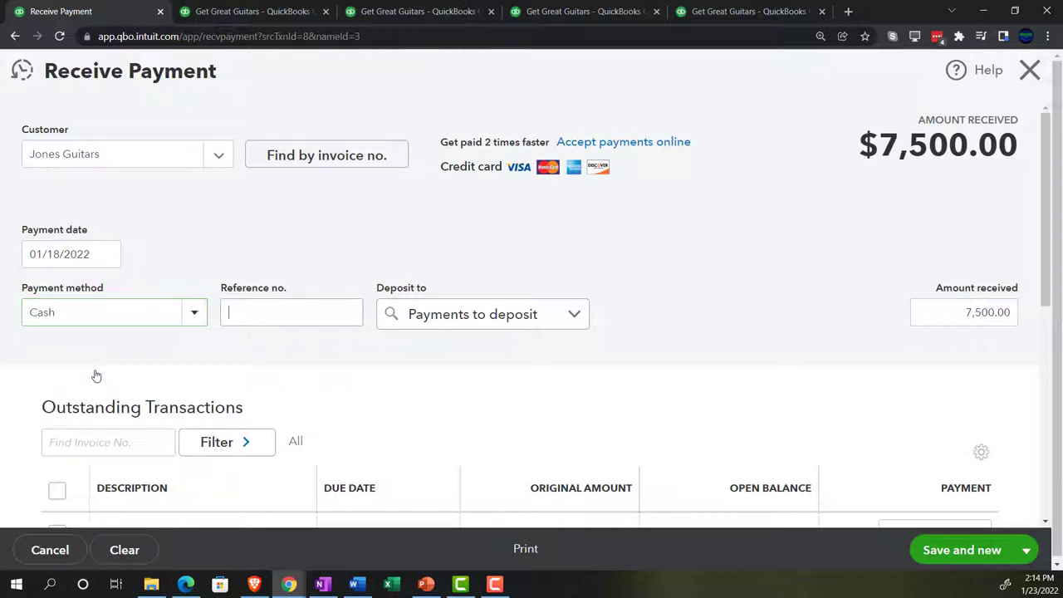
Keep Payments to deposit as the deposit account, check the invoice the payment applies to, and save and close the payment.
key("Tab")
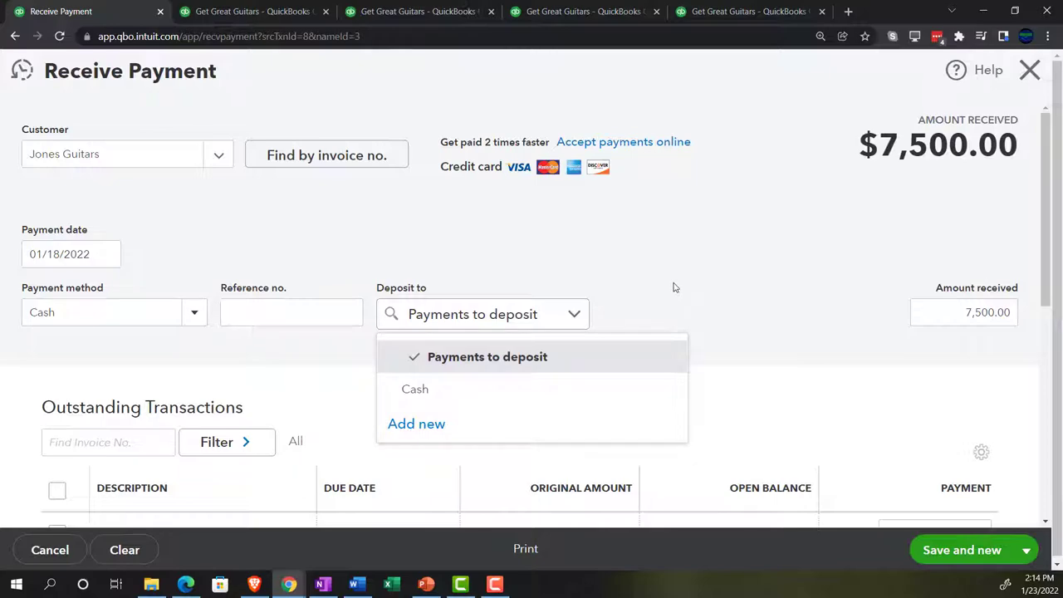
left_click(577, 314)
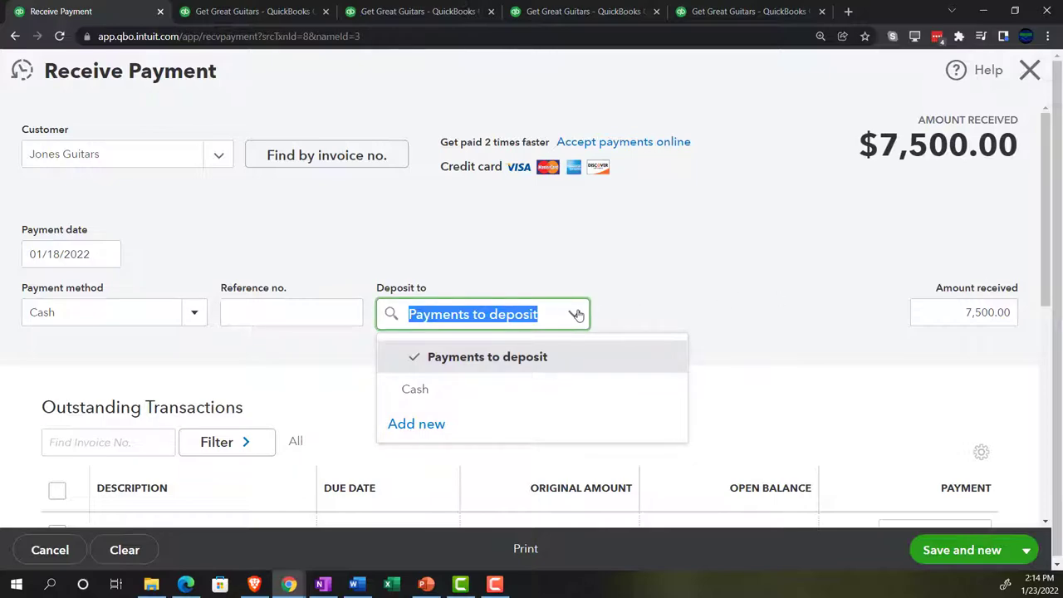
scroll(607, 321, "down", 3)
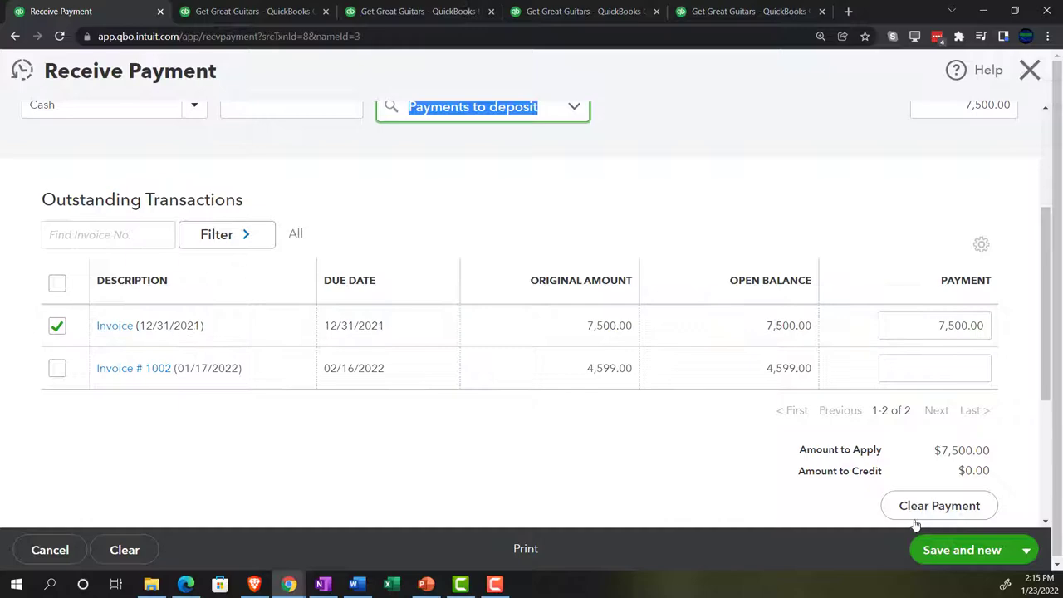
left_click(1027, 552)
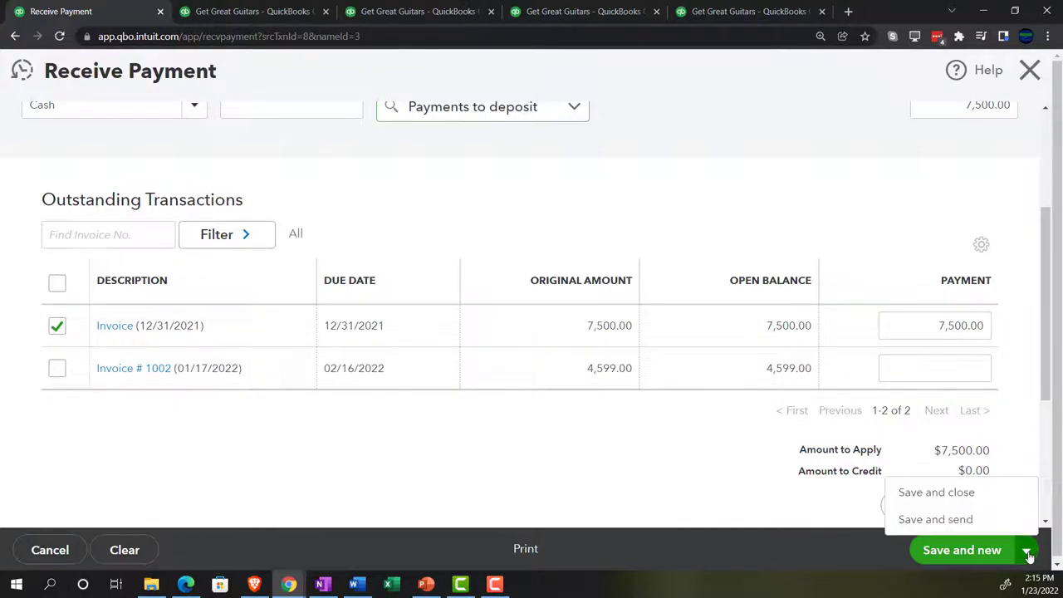
left_click(962, 495)
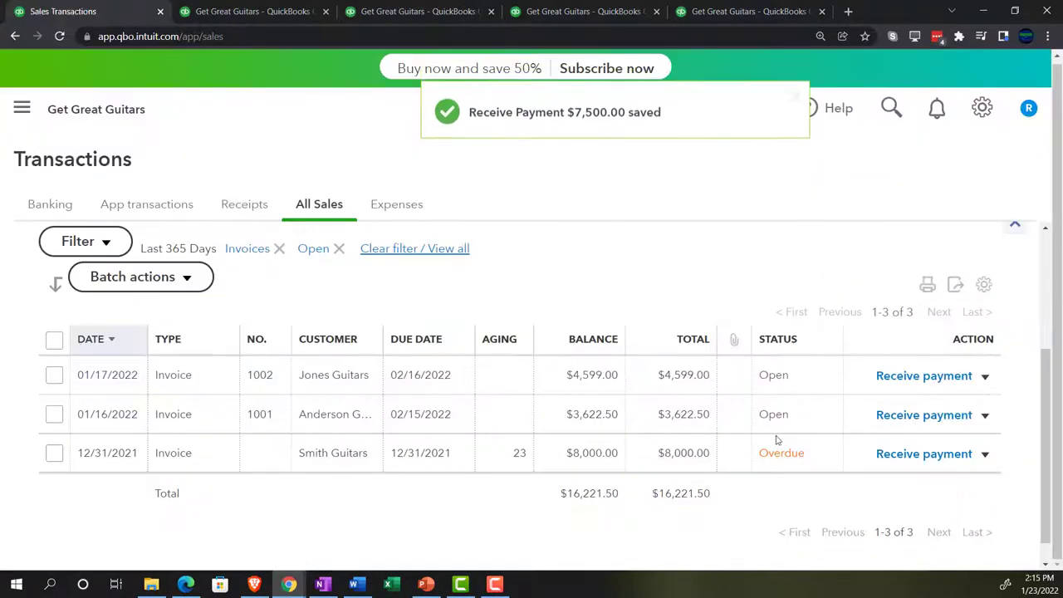
Refresh the Balance Sheet and check the Accounts Receivable and Payments to deposit lines.
left_click(252, 11)
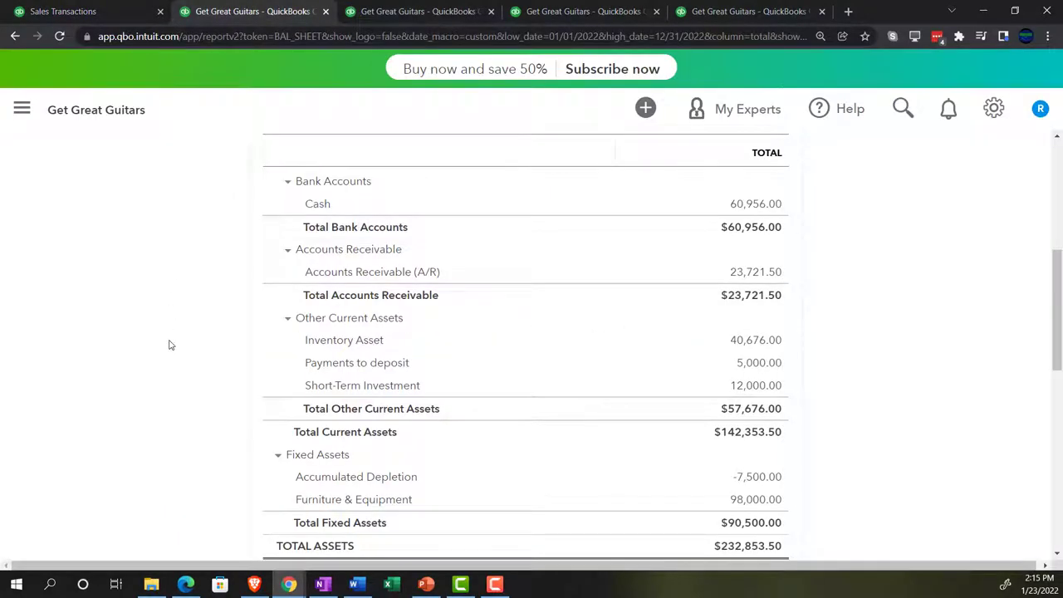
key("ctrl+plus")
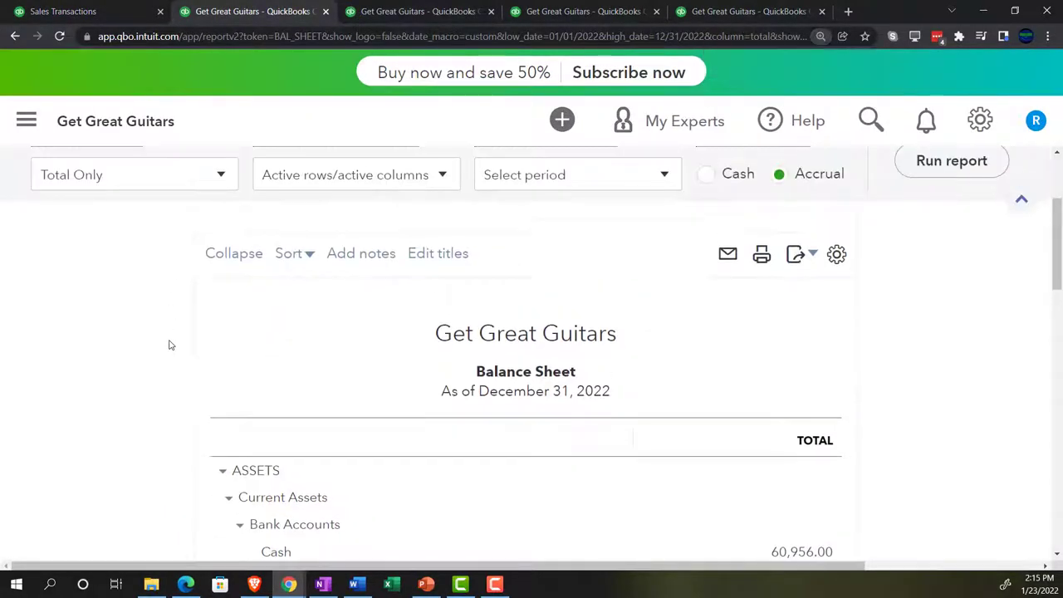
scroll(671, 299, "up", 1)
scroll(404, 360, "down", 2)
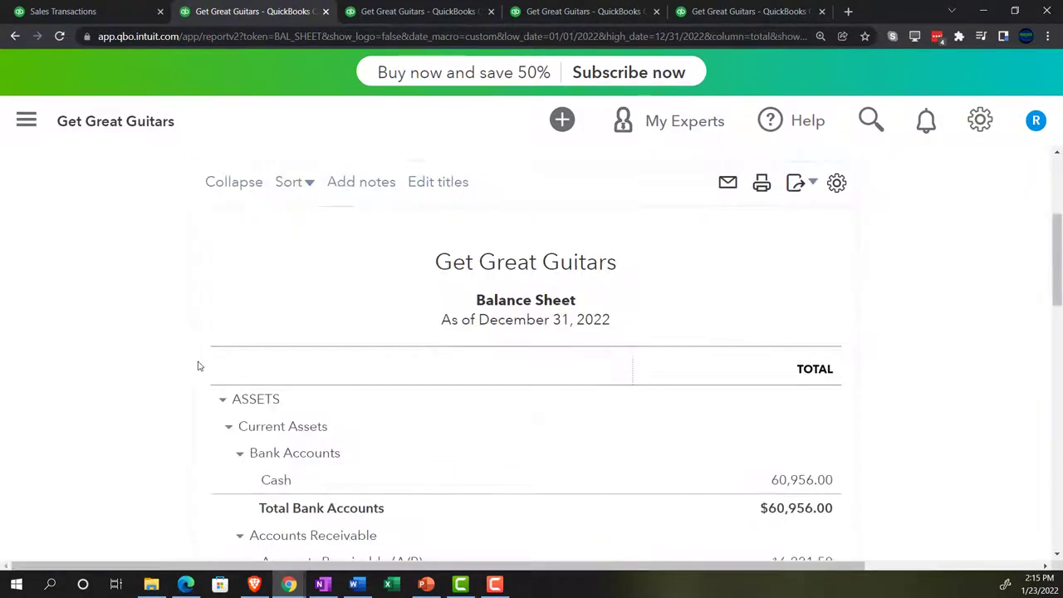
scroll(164, 360, "down", 2)
scroll(164, 360, "down", 3)
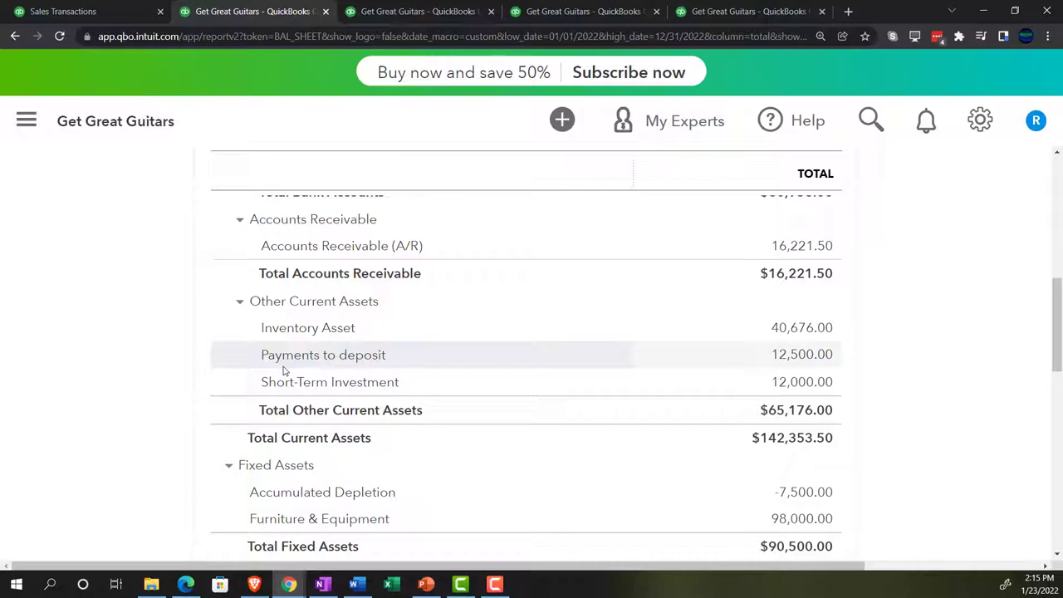
Open the transaction detail behind the Payments to deposit balance and review the customer payments listed.
left_click(786, 362)
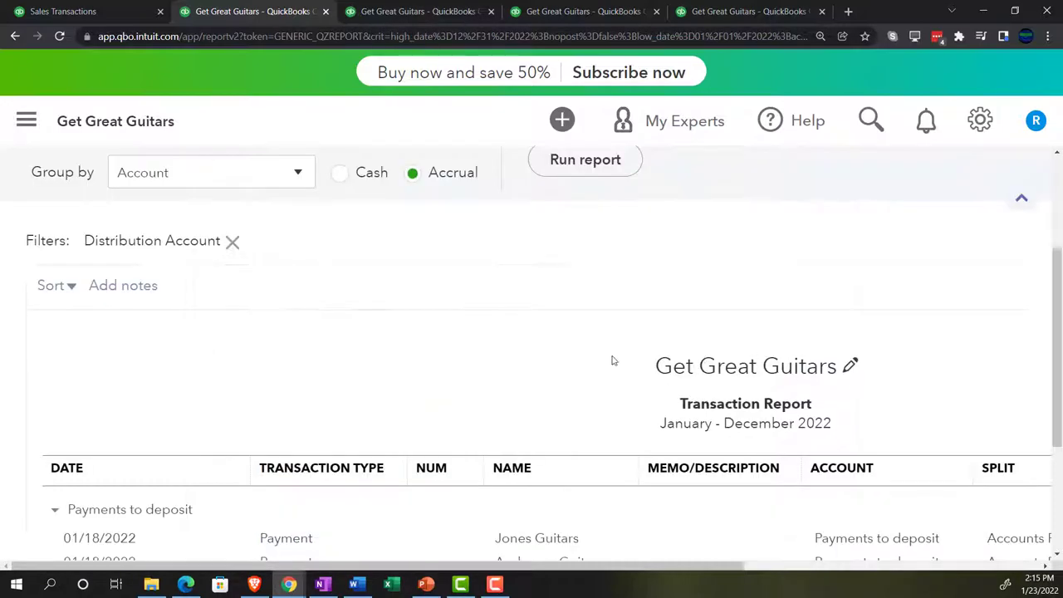
scroll(612, 360, "down", 2)
key("ctrl+minus")
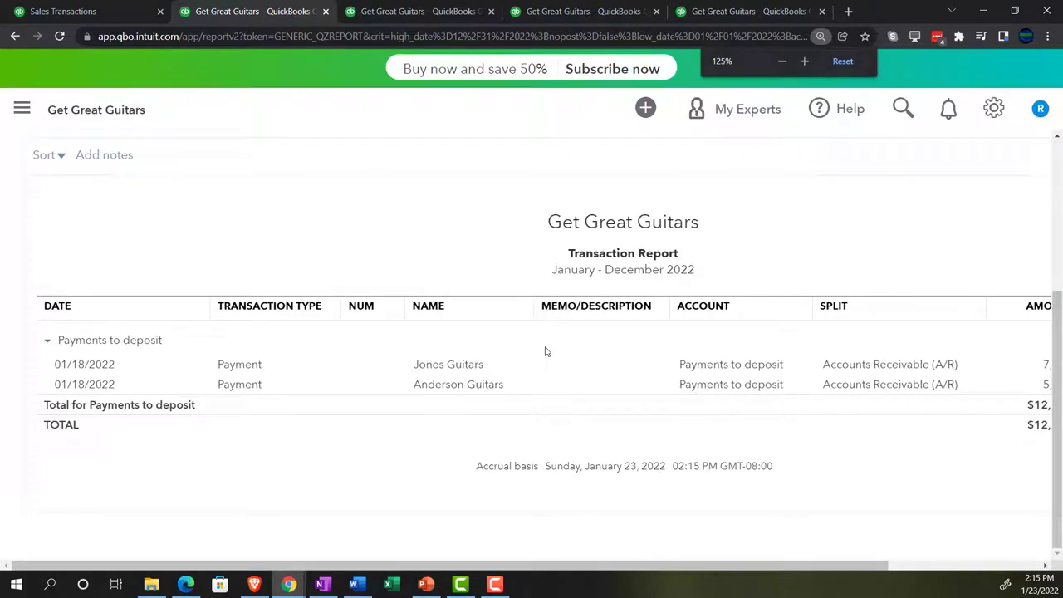
key("ctrl+minus")
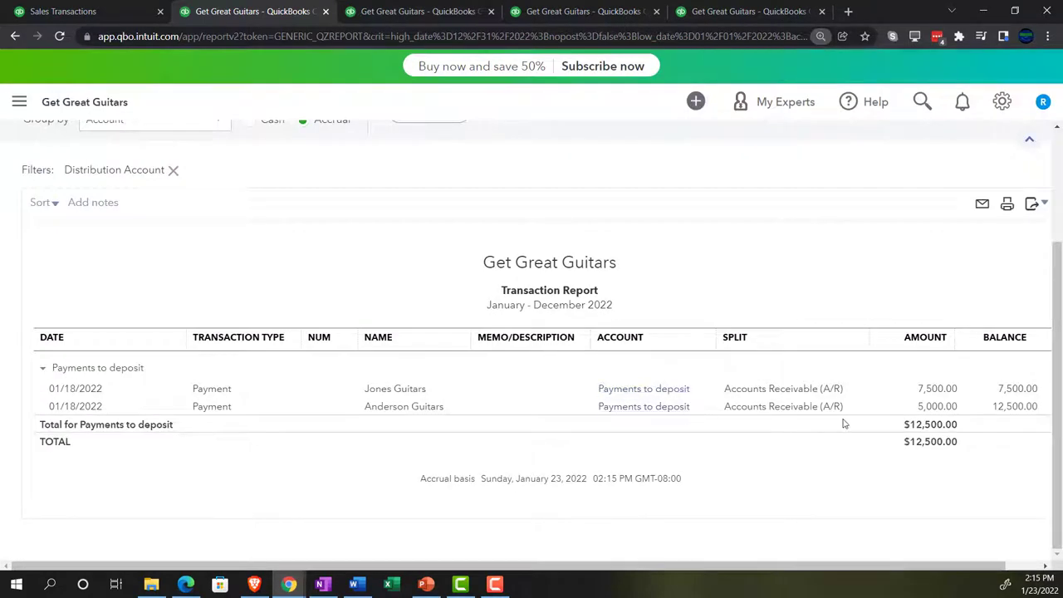
Open the Anderson Guitars payment from the transaction report, review its applied invoice, and close the form.
left_click(937, 406)
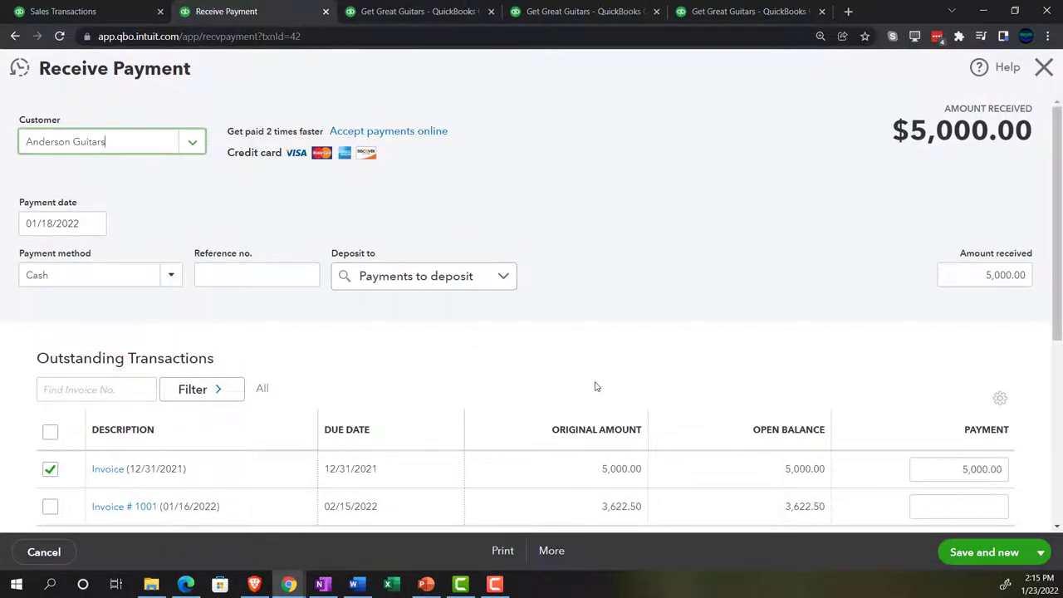
scroll(594, 385, "down", 3)
scroll(769, 240, "up", 3)
left_click(1043, 67)
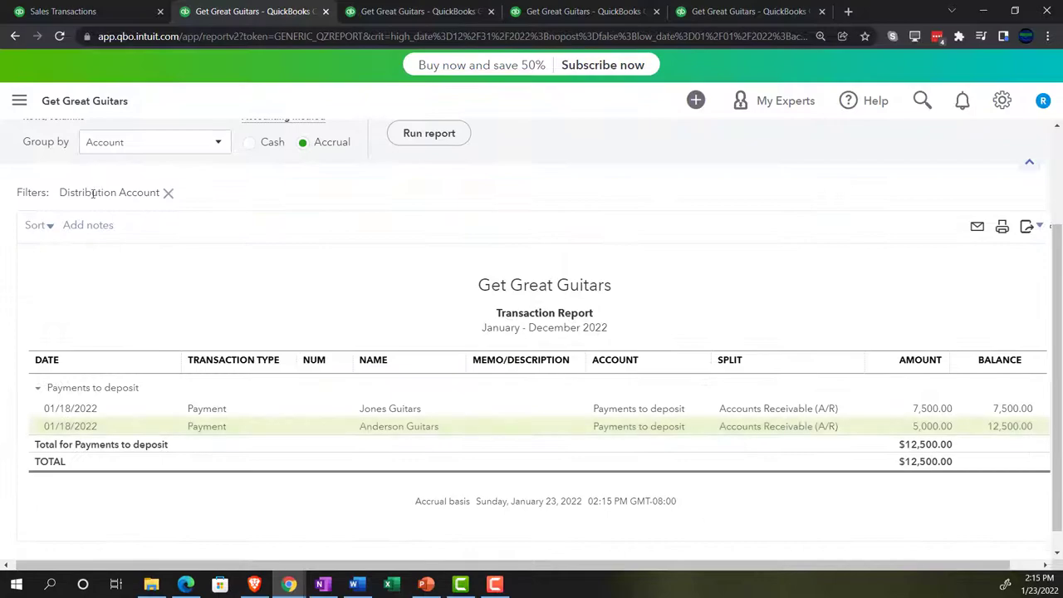
Return to the Balance Sheet summary and enlarge the current assets section for review.
scroll(78, 275, "up", 2)
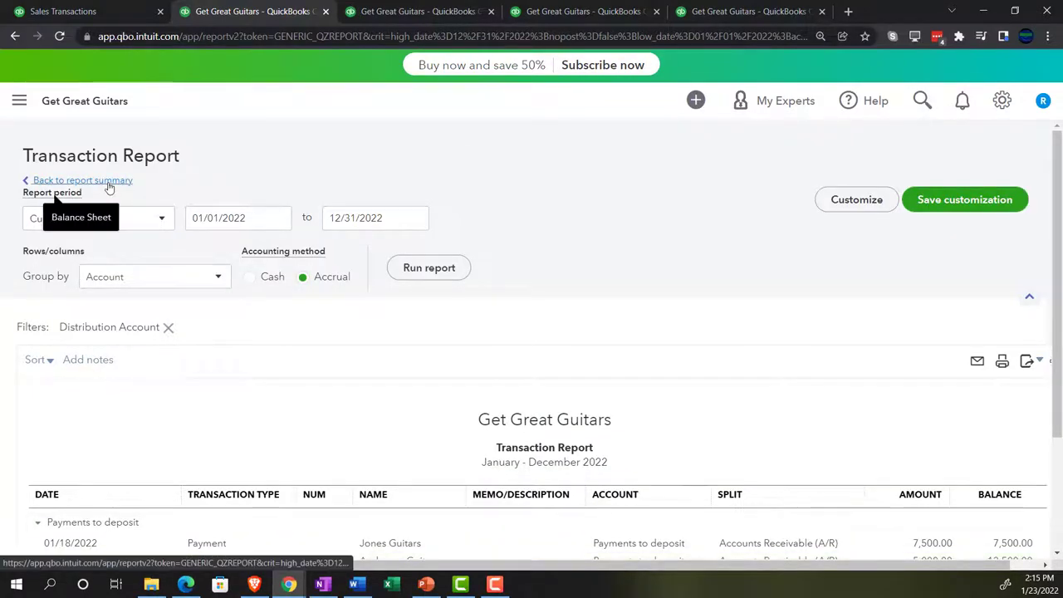
left_click(108, 182)
scroll(171, 454, "down", 5)
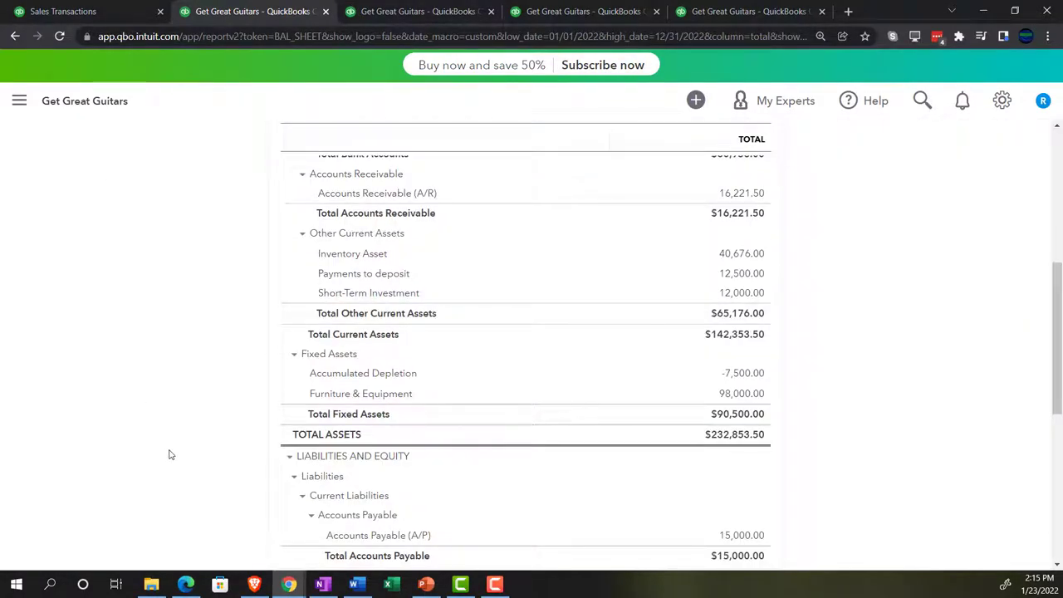
key("ctrl+plus")
key("ctrl+plus")
key("ctrl+plus")
key("ctrl+plus")
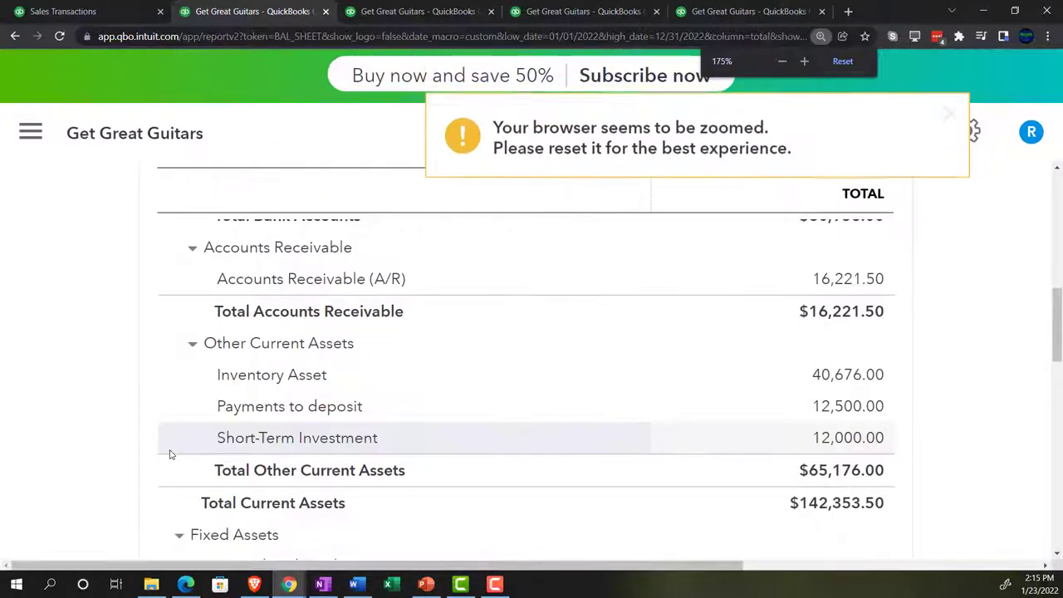
Open the transaction detail behind Accounts Receivable (A/R) and review the invoices and payments with their amounts and balances.
scroll(170, 454, "up", 3)
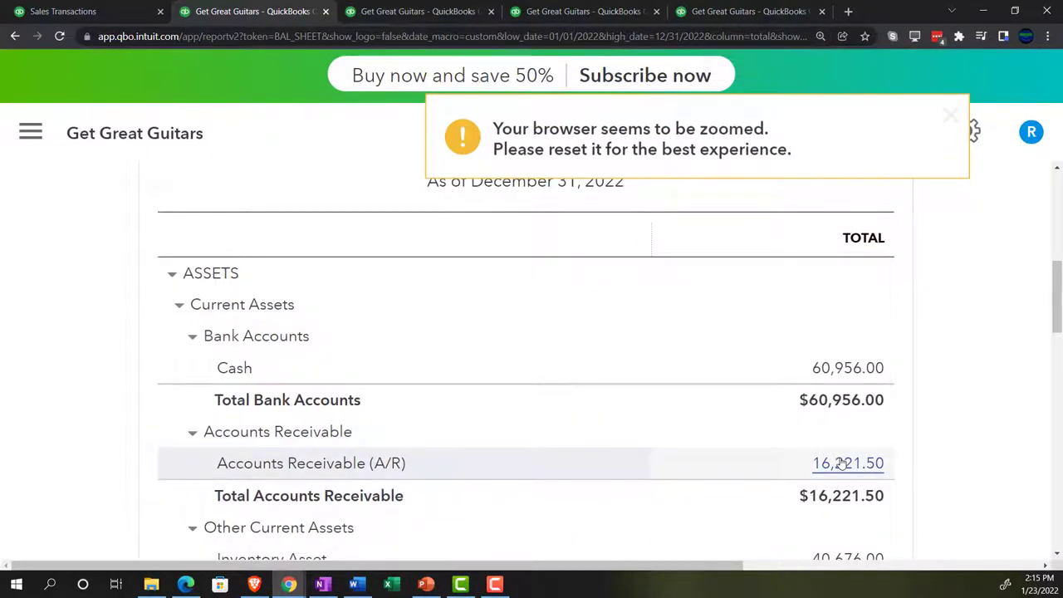
left_click(843, 463)
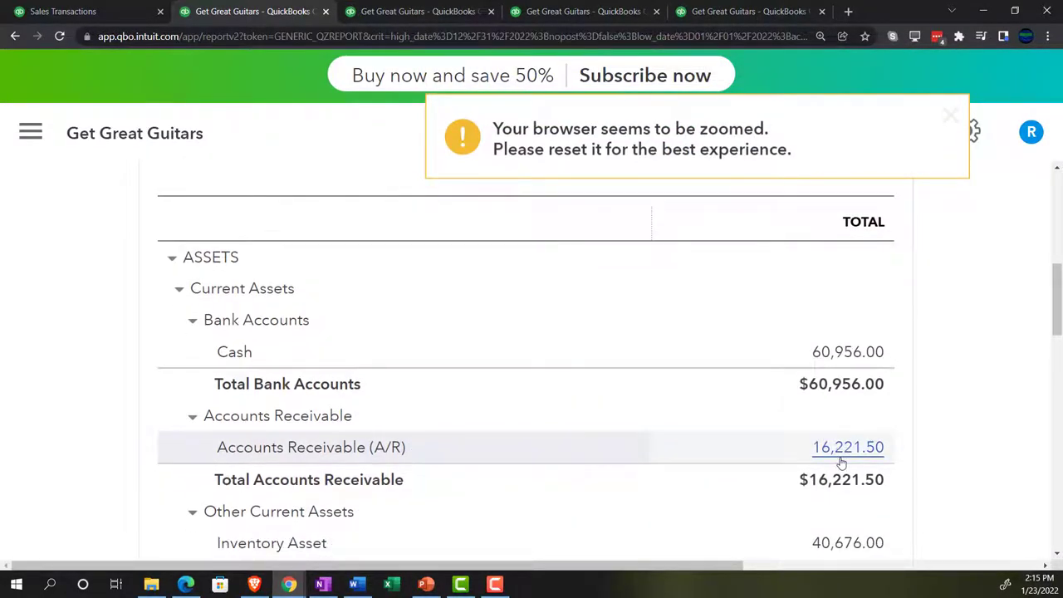
key("ctrl+minus")
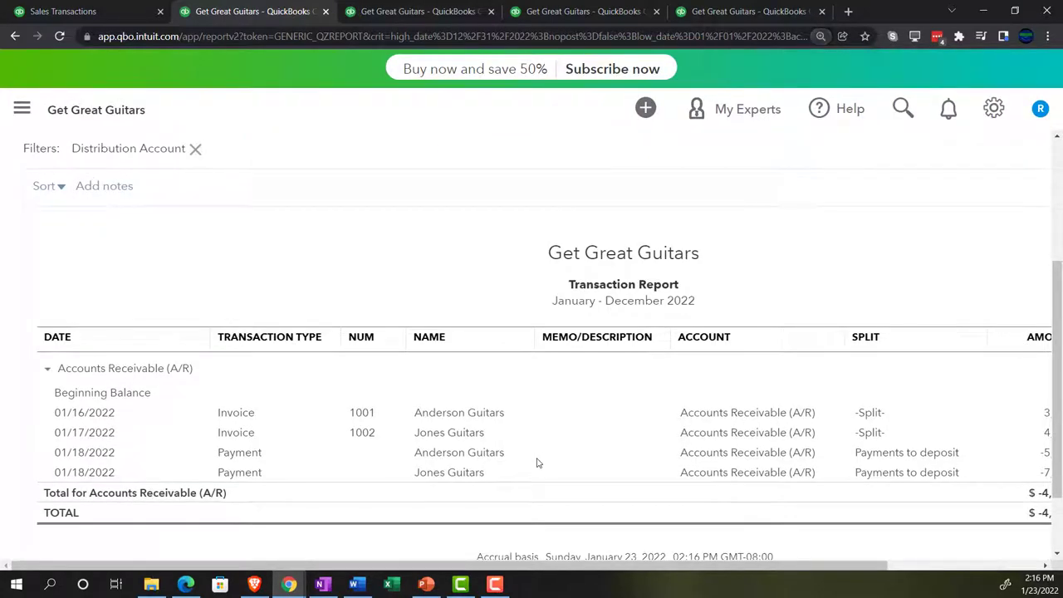
left_click_drag(812, 566, 907, 566)
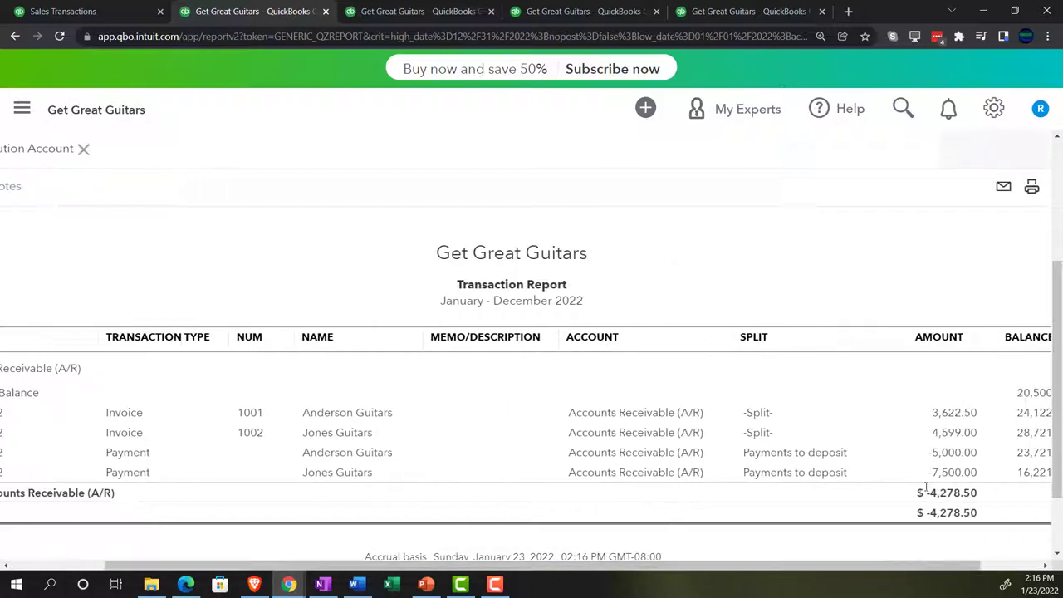
left_click_drag(565, 566, 469, 566)
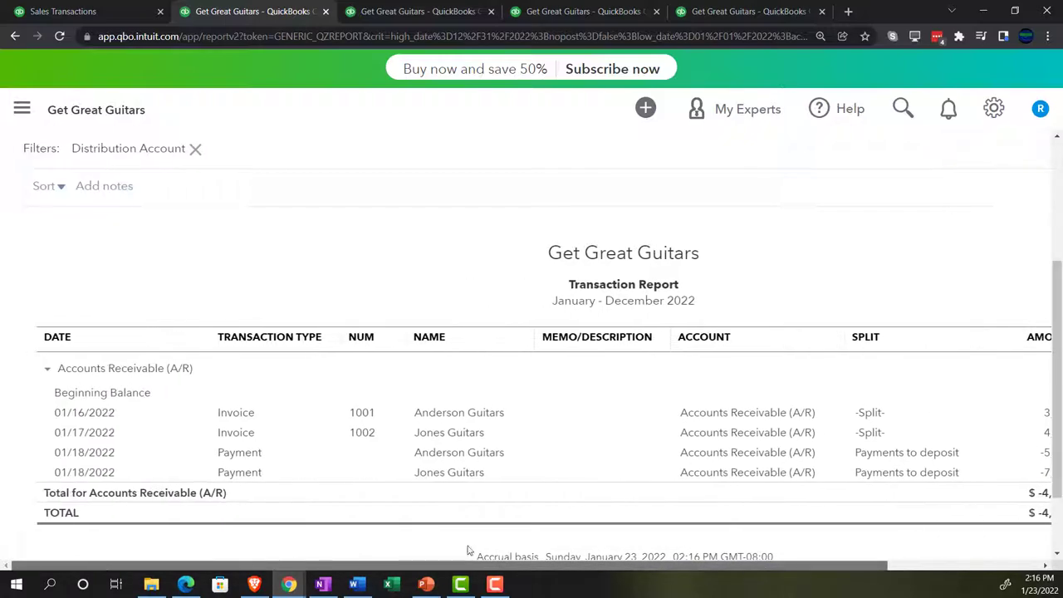
scroll(126, 429, "up", 3)
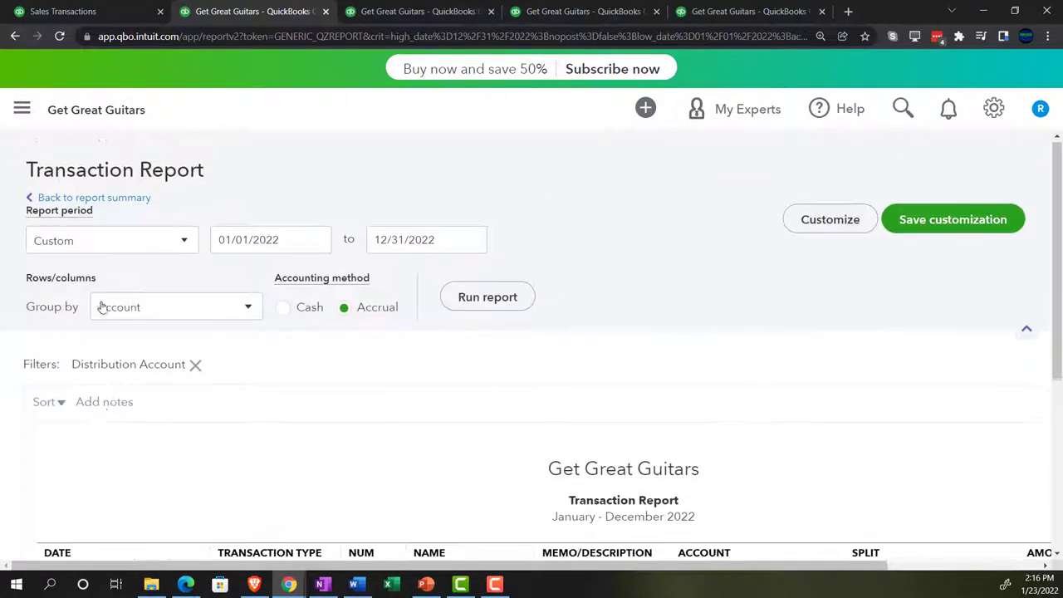
Return to the Balance Sheet summary, rerun the Customer Balance Detail report and review each customer's invoices, payments and open balances.
left_click(125, 202)
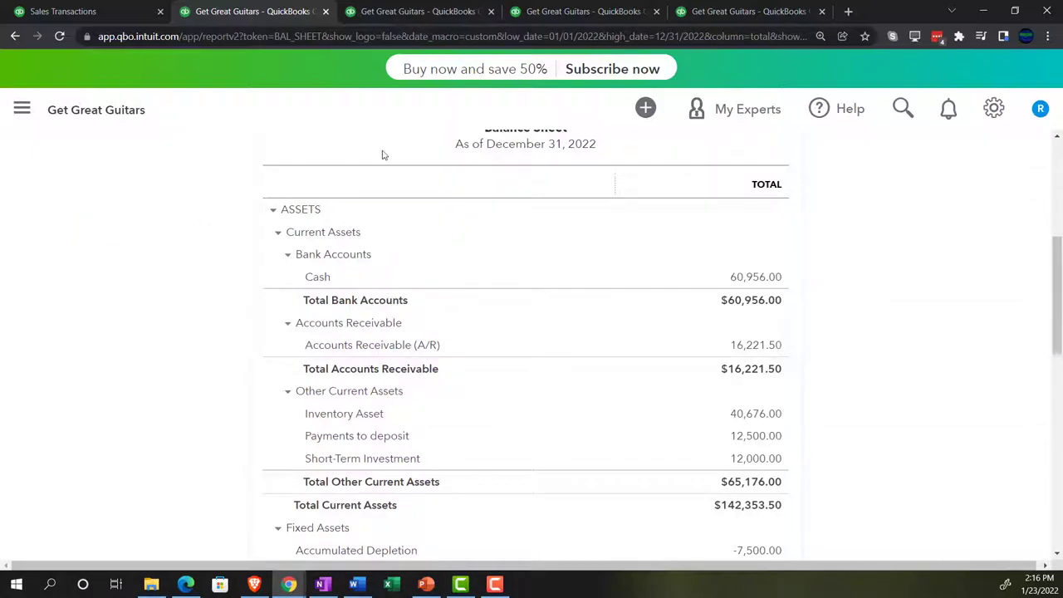
left_click(573, 12)
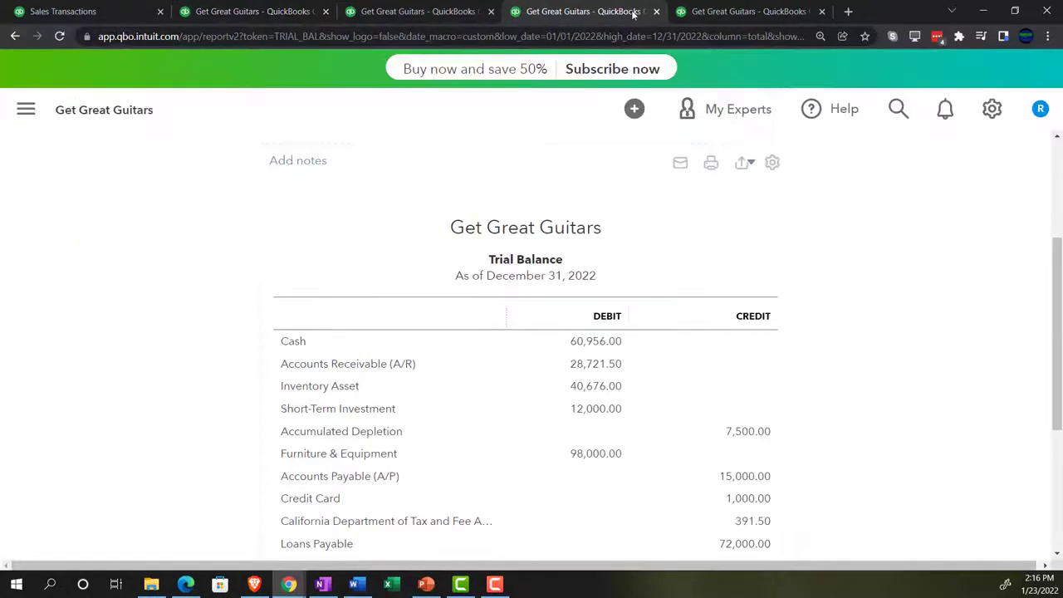
left_click(704, 13)
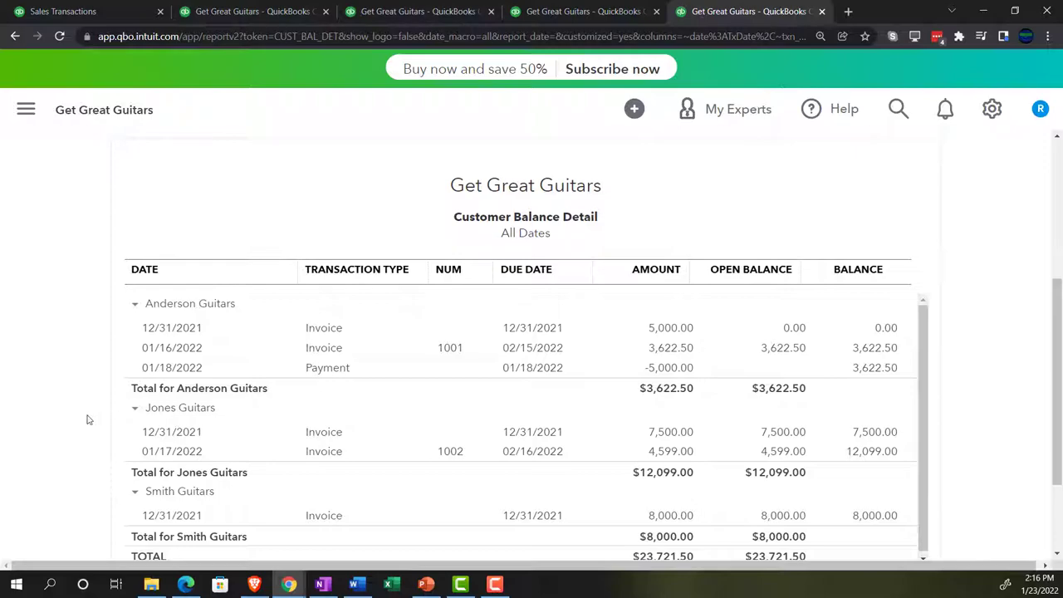
scroll(88, 419, "up", 3)
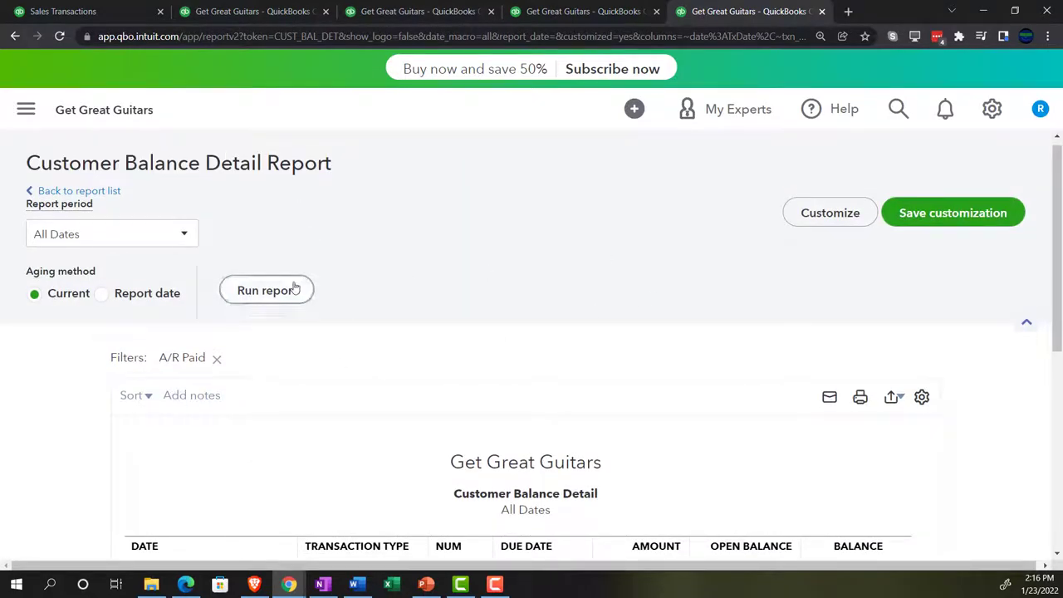
scroll(83, 397, "down", 4)
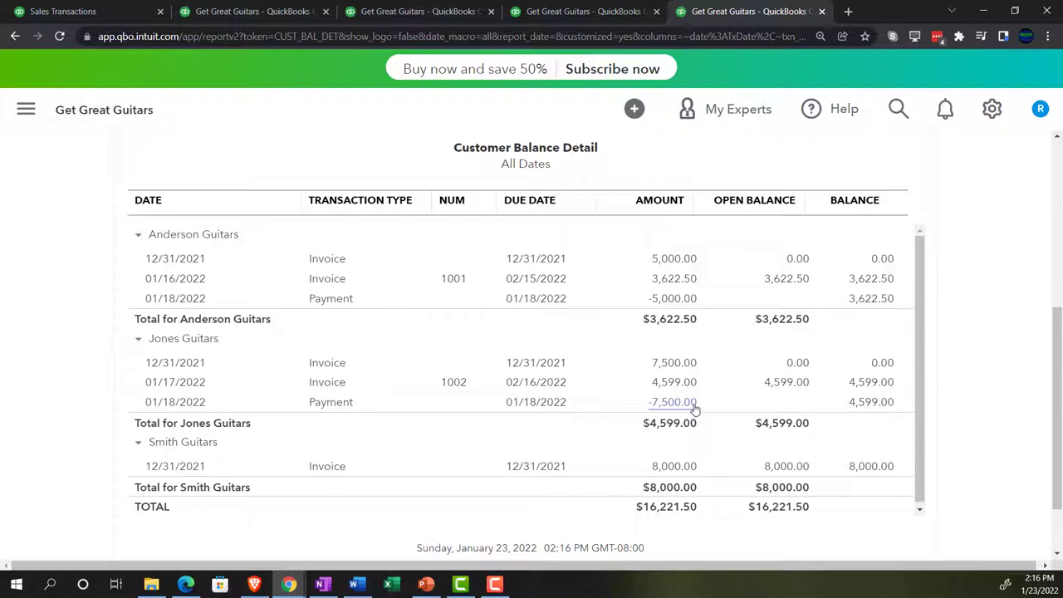
Open the Jones Guitars record from the customer list and review its transaction list.
left_click(77, 10)
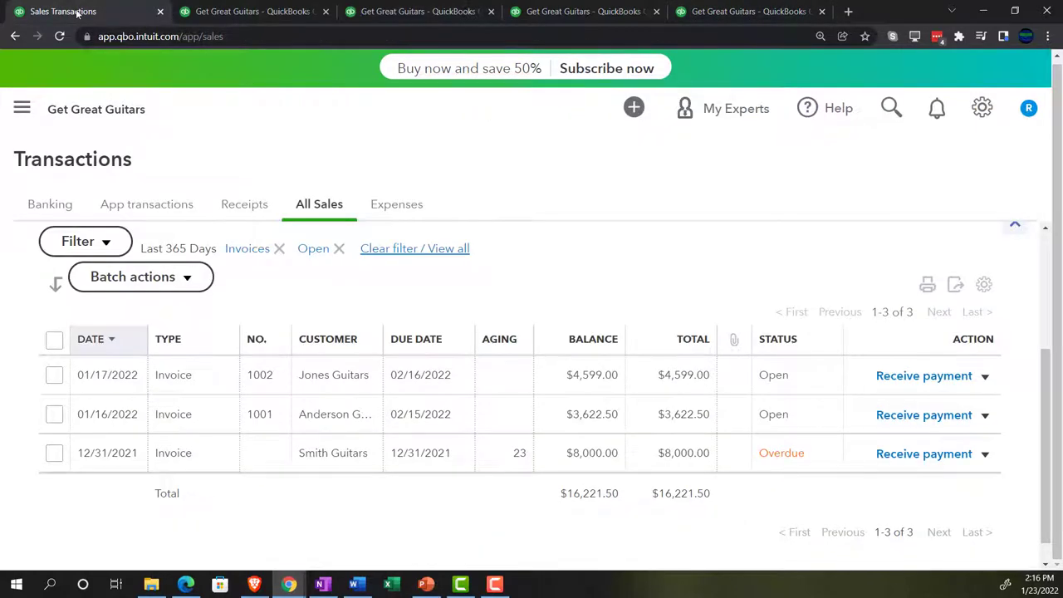
left_click(21, 107)
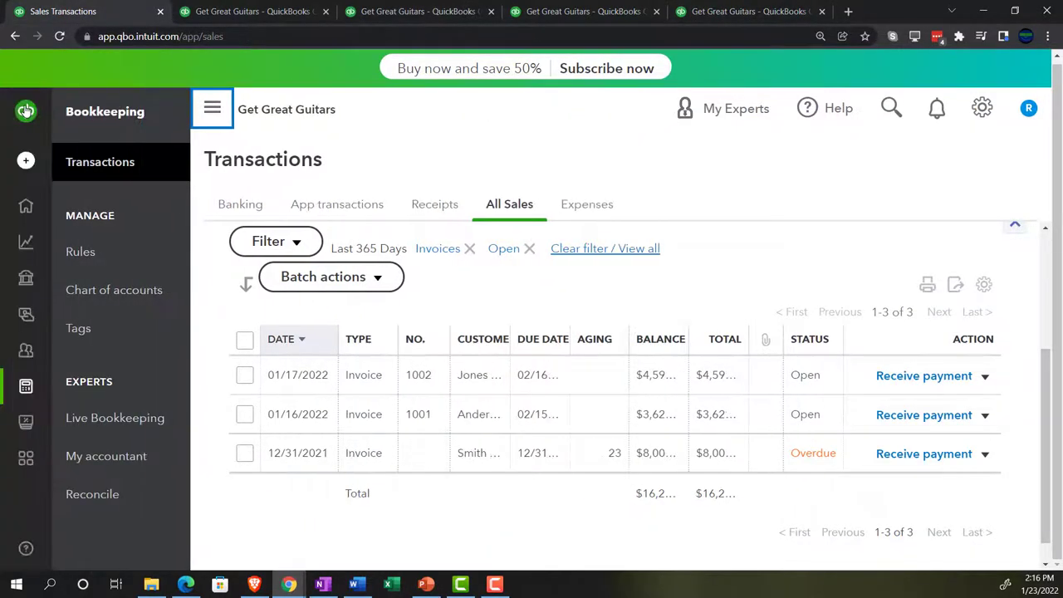
mouse_move(40, 268)
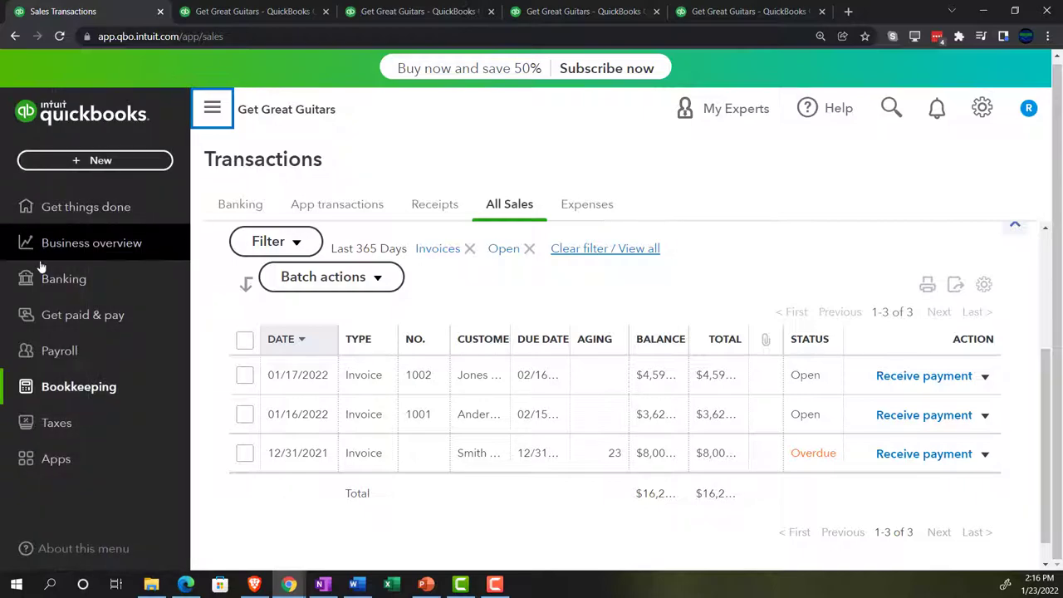
left_click(55, 316)
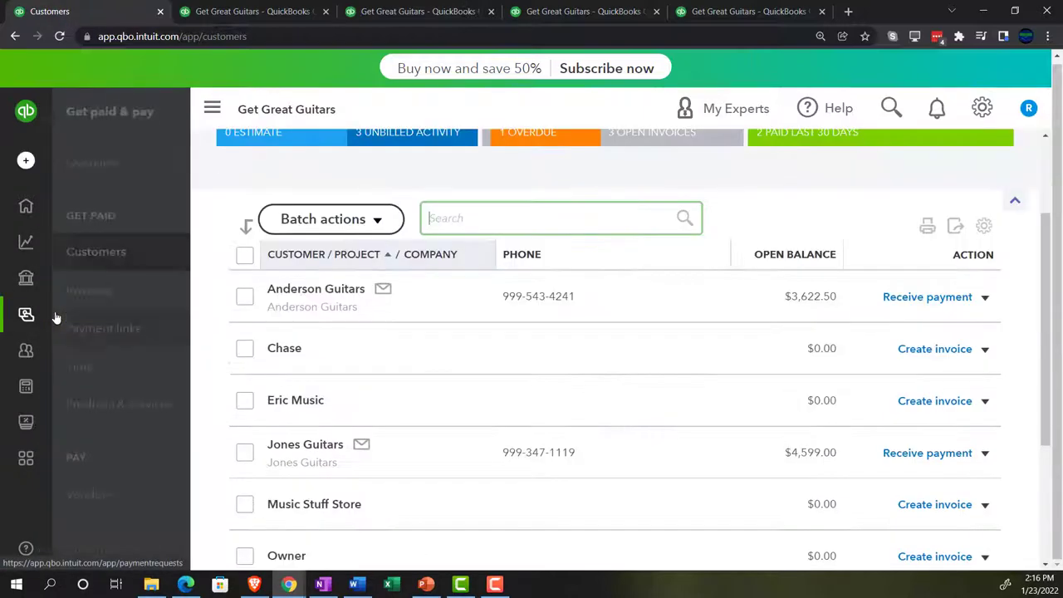
left_click(212, 108)
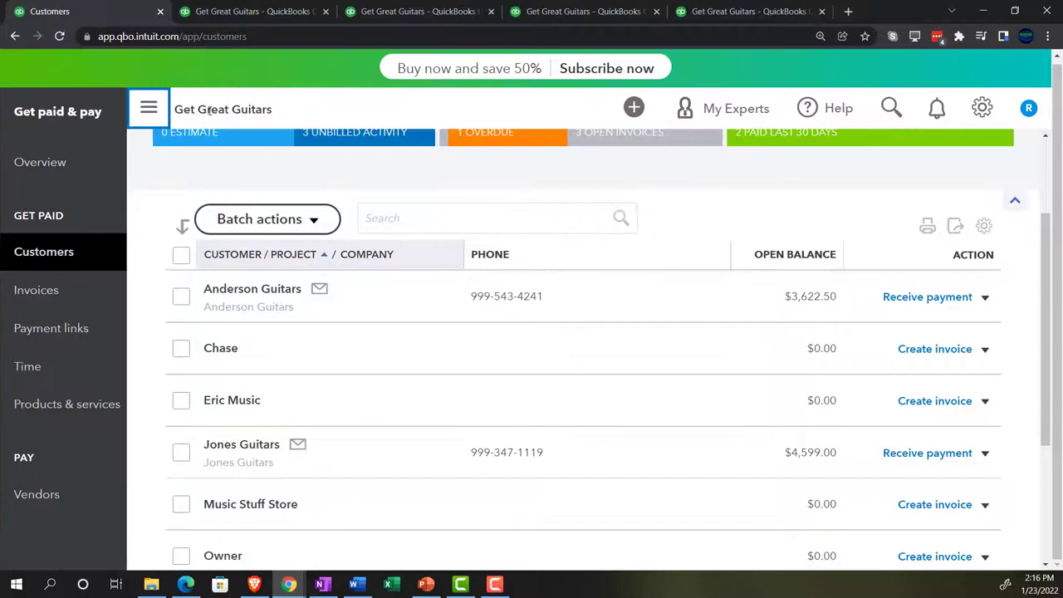
scroll(247, 286, "down", 1)
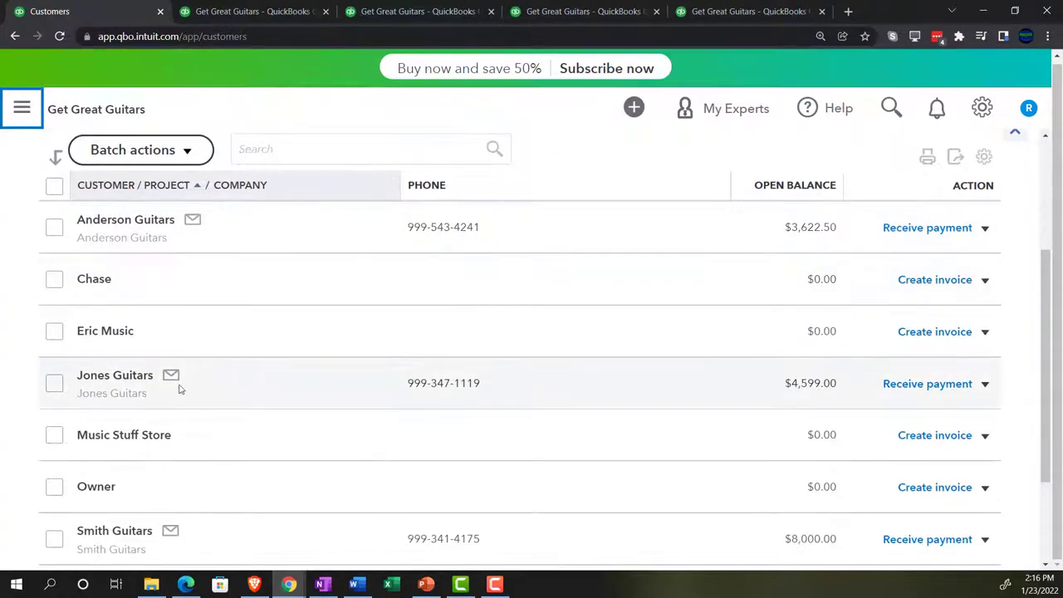
left_click(118, 378)
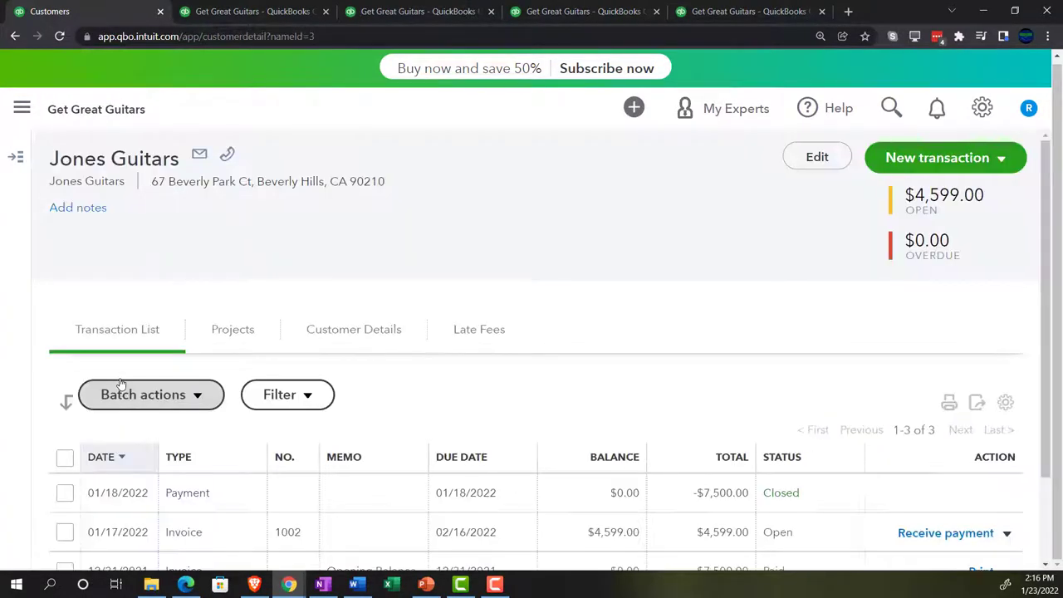
scroll(120, 384, "down", 2)
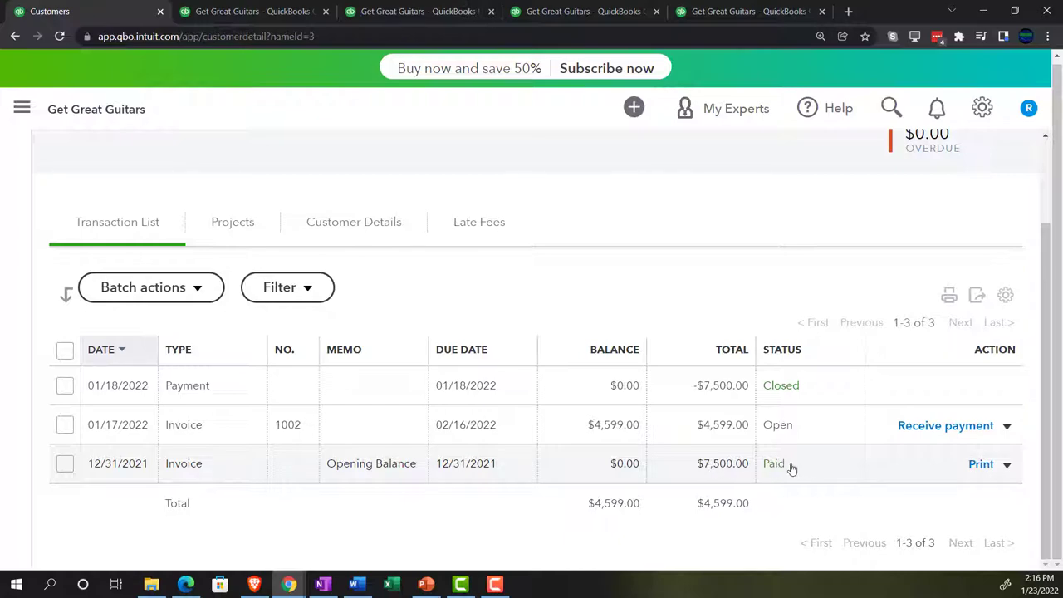
Open Jones Guitars' 12/31/2021 opening balance invoice, follow its linked payment, review the payment form and close it.
left_click(736, 470)
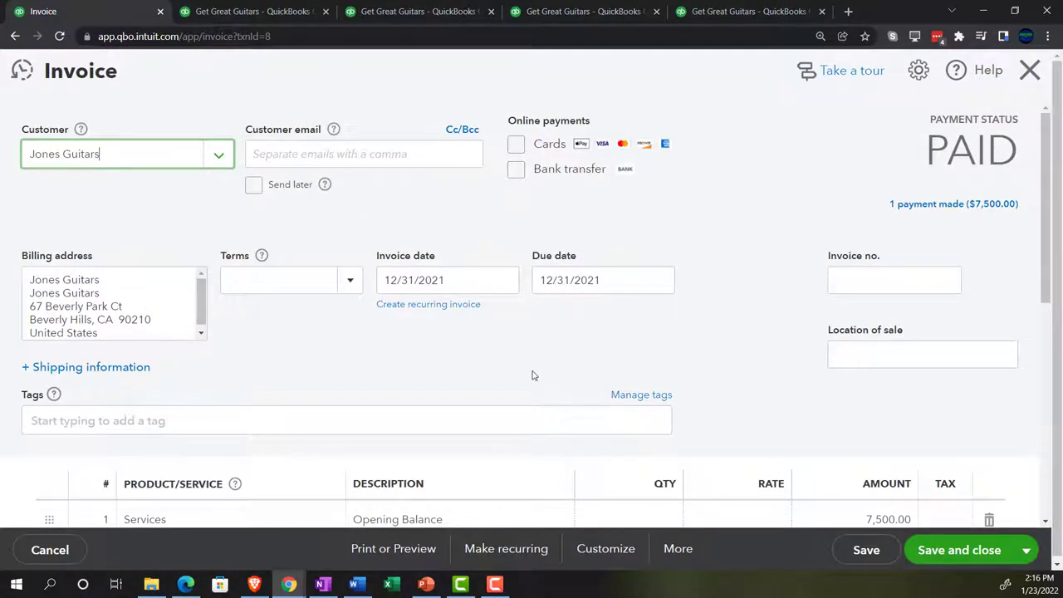
left_click(938, 208)
left_click(678, 219)
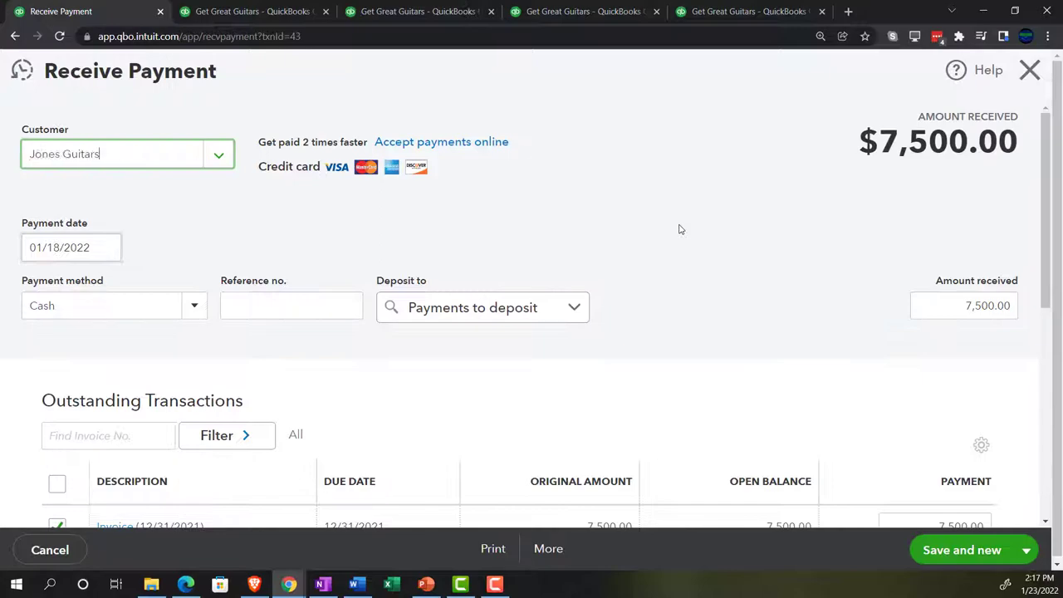
left_click(1030, 71)
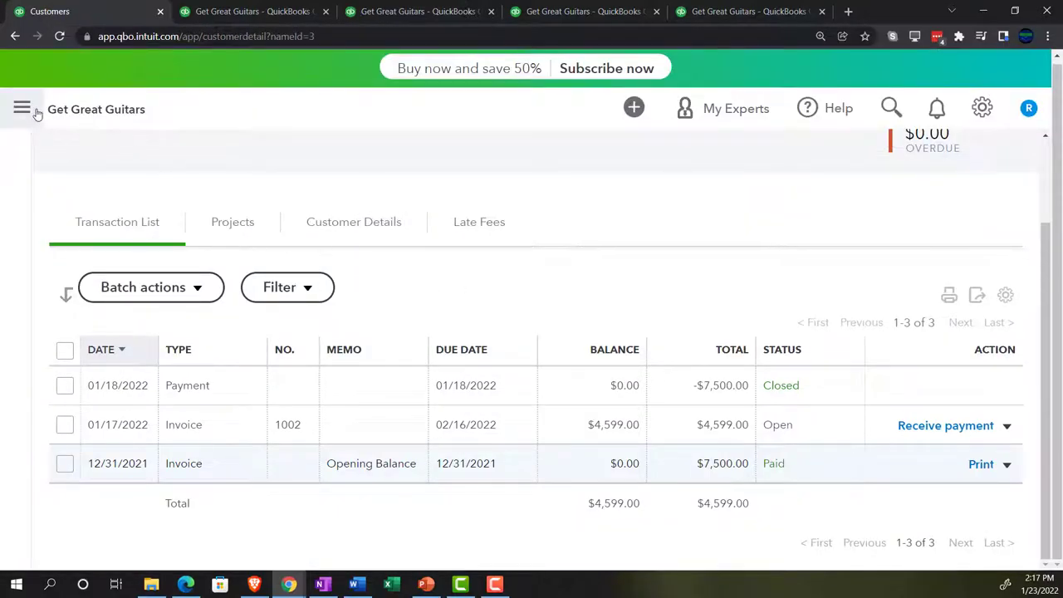
Return to the bookkeeping list of all sales transactions and review the open invoices.
left_click(38, 114)
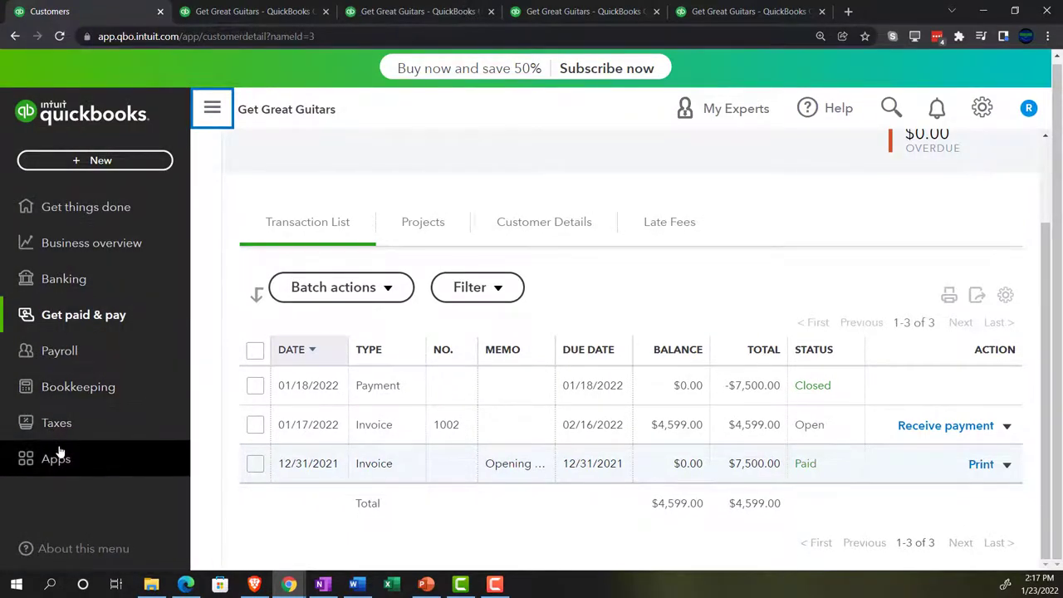
left_click(69, 390)
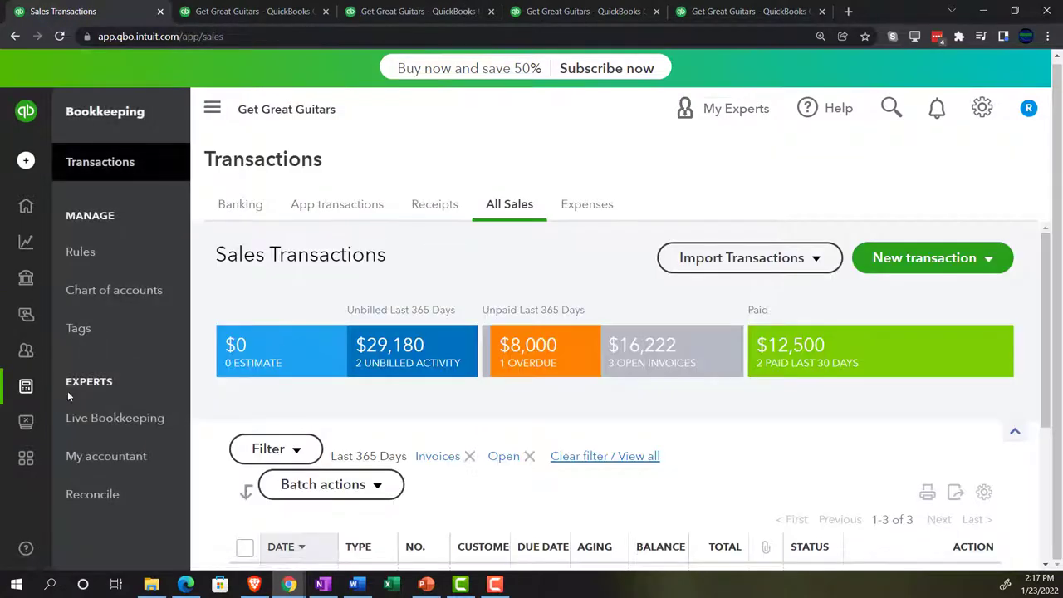
left_click(95, 167)
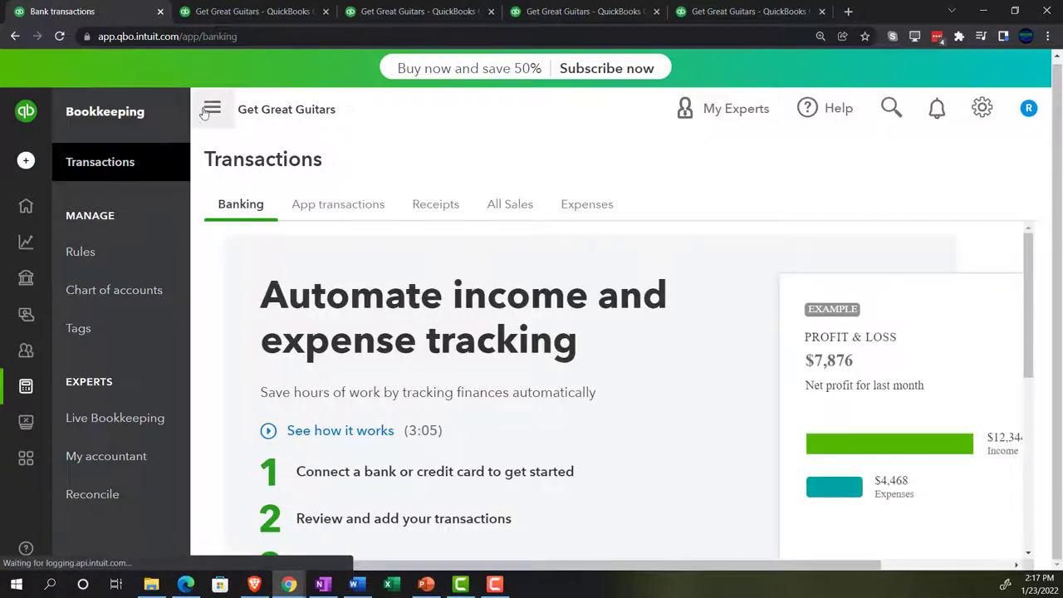
left_click(205, 112)
left_click(302, 206)
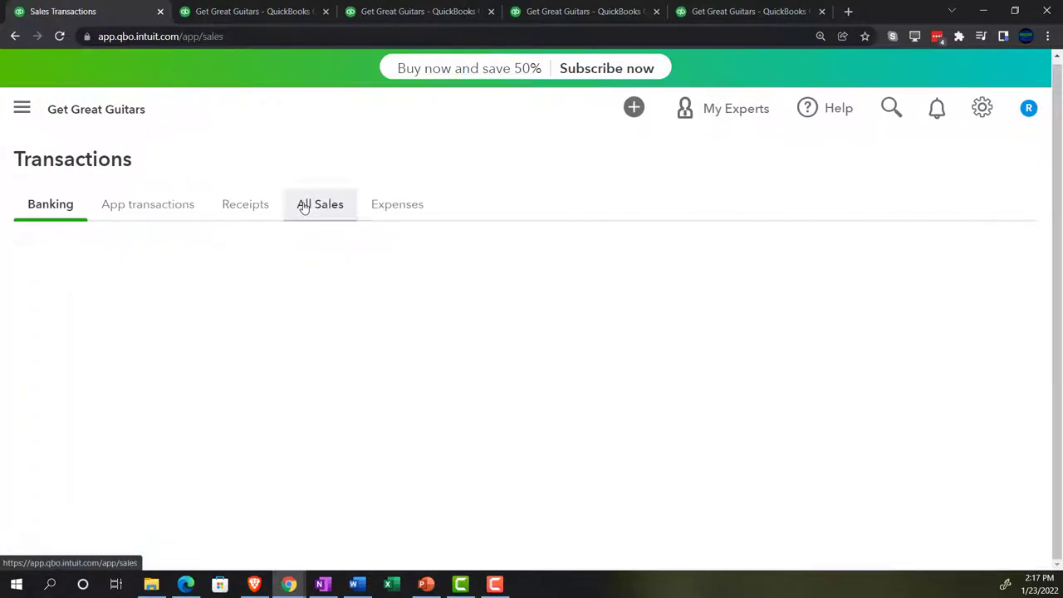
scroll(232, 270, "down", 2)
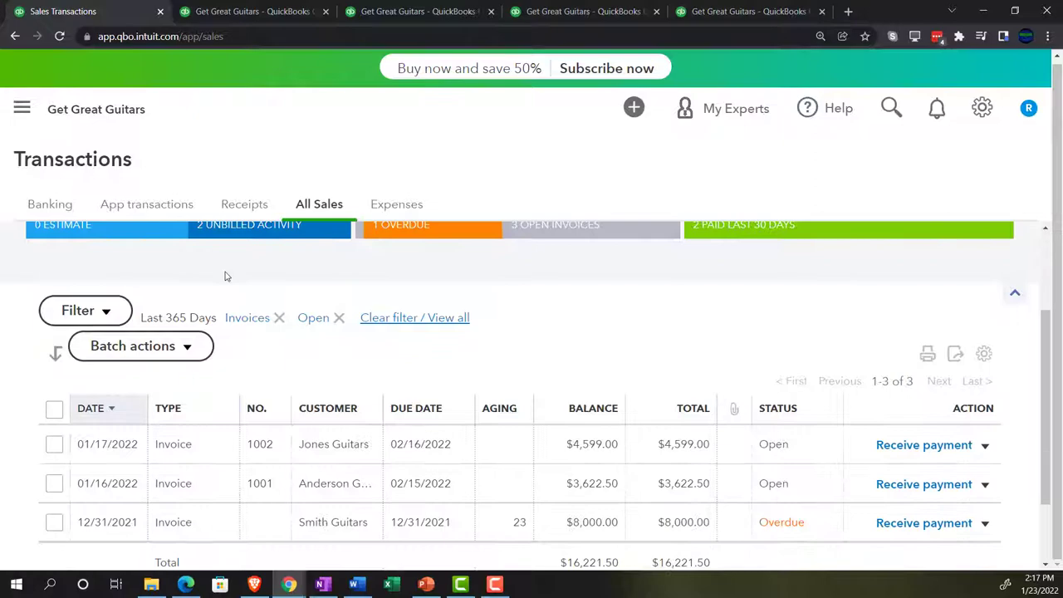
scroll(208, 316, "up", 1)
scroll(209, 316, "down", 1)
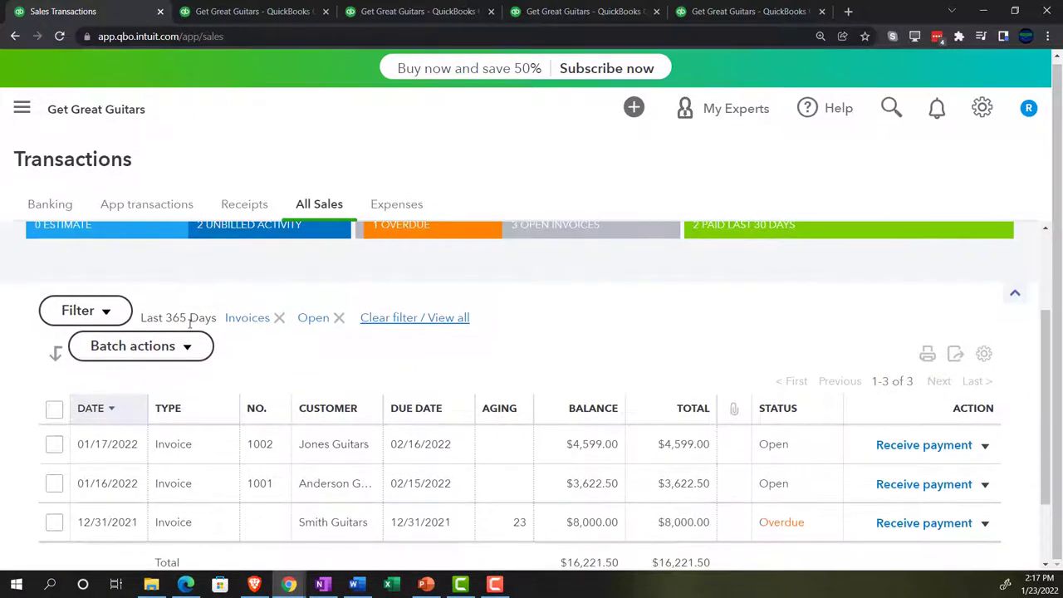
Filter the sales transactions to invoices of all statuses and review which are paid, open or overdue.
left_click(114, 315)
left_click(176, 430)
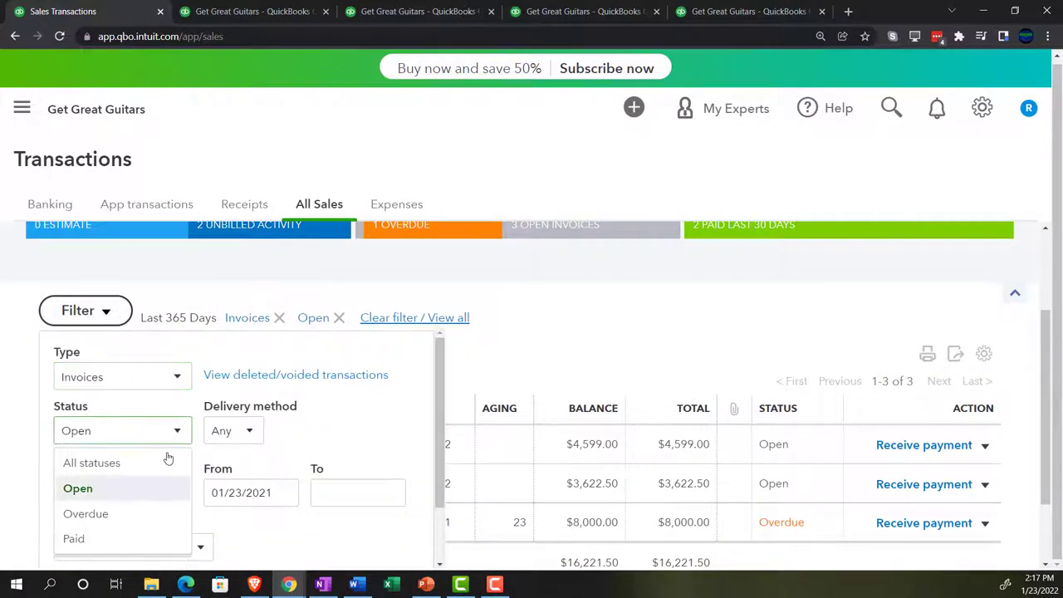
left_click(161, 460)
scroll(225, 440, "down", 1)
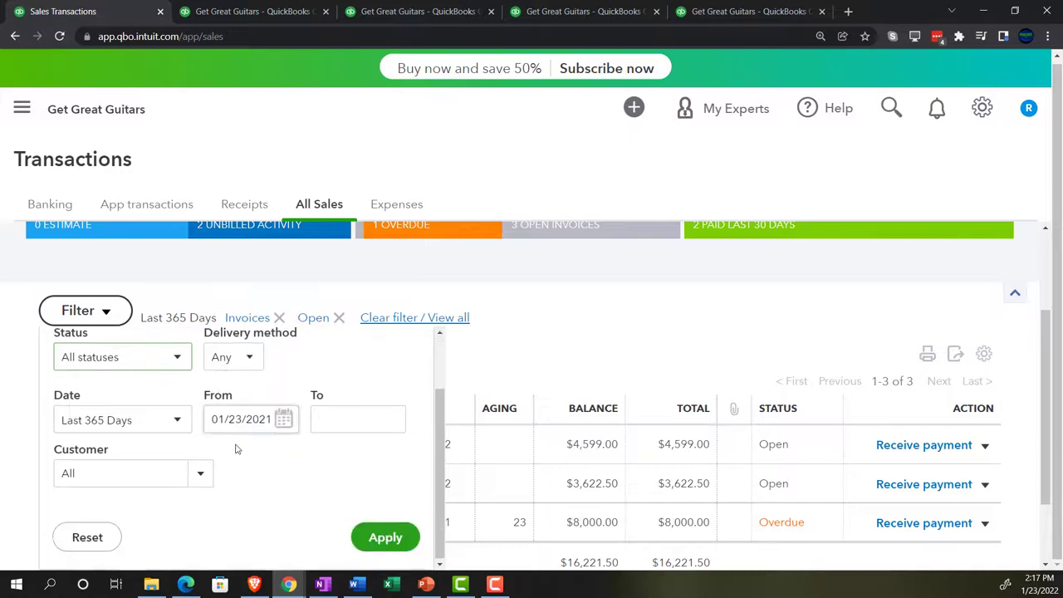
left_click(381, 536)
scroll(388, 485, "down", 1)
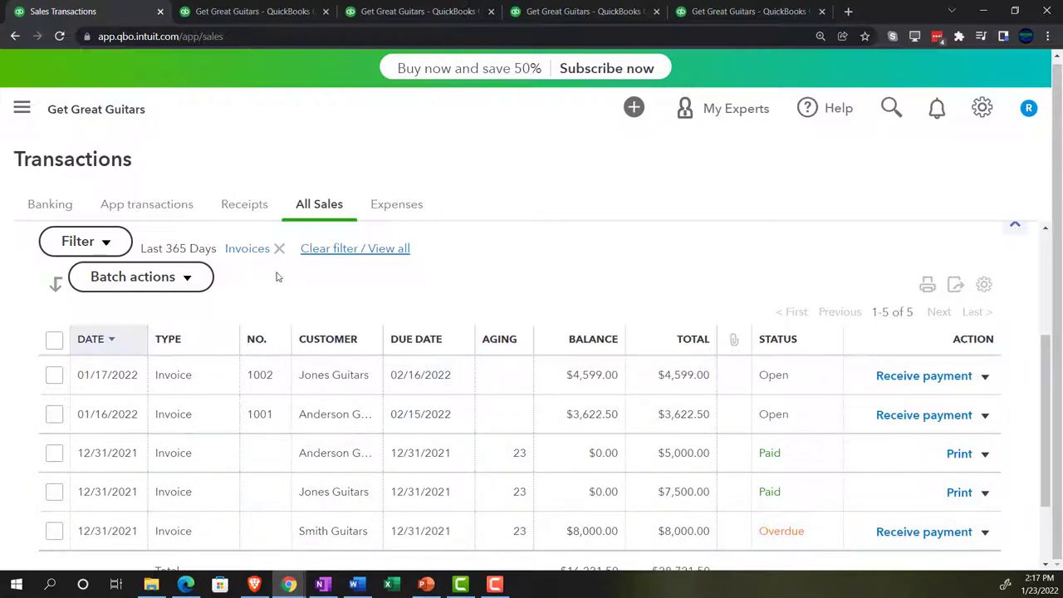
Open a new bank deposit form, review the customer payments available for deposit, and close it without saving.
left_click(22, 108)
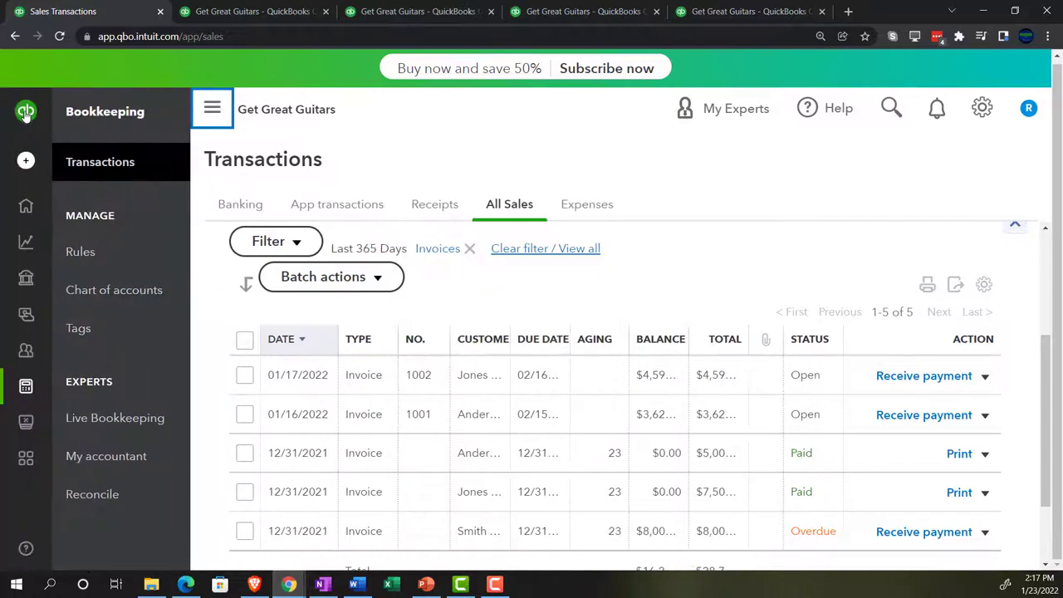
left_click(26, 160)
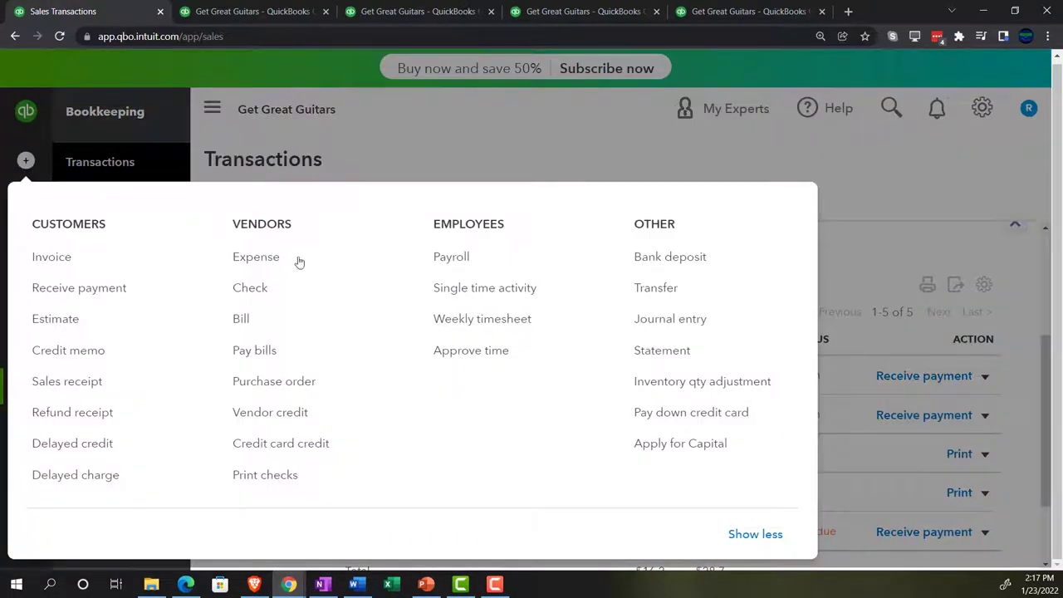
left_click(655, 264)
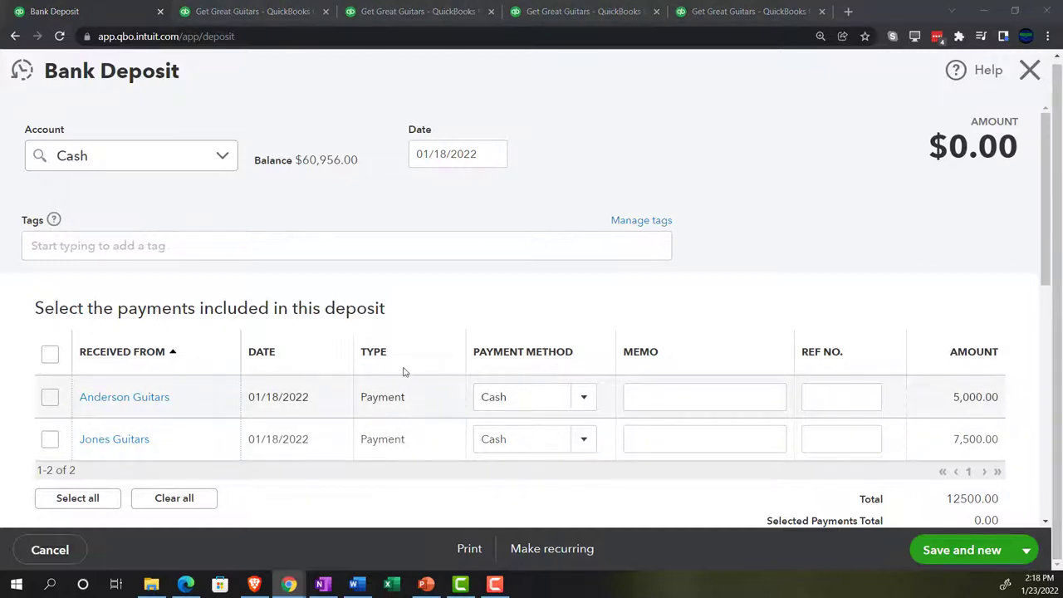
left_click(1028, 73)
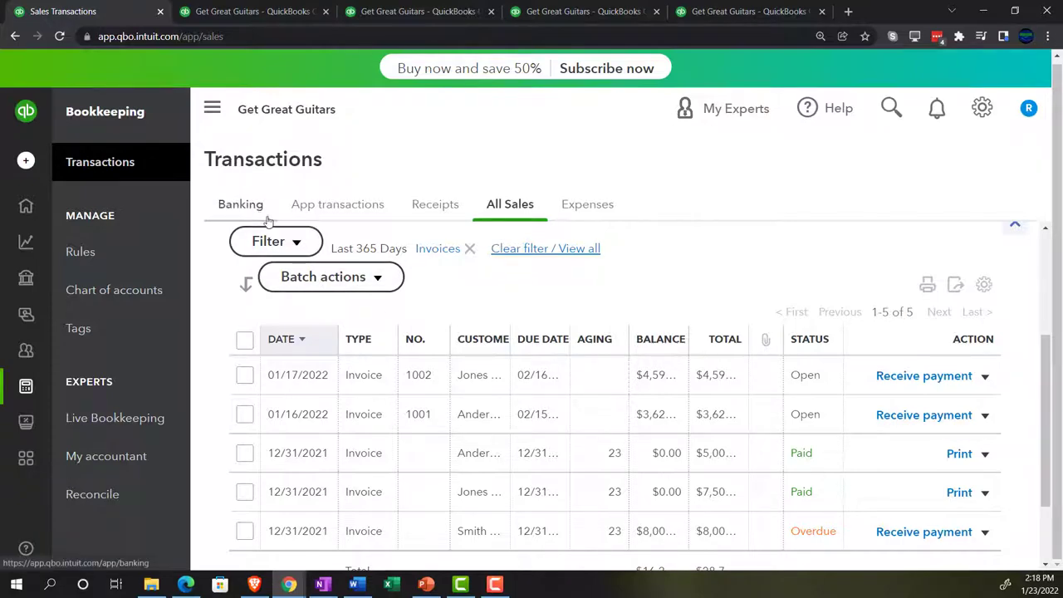
Filter the sales transactions to invoices with the status Open and collapse the navigation menu to widen the list.
left_click(264, 241)
left_click(351, 358)
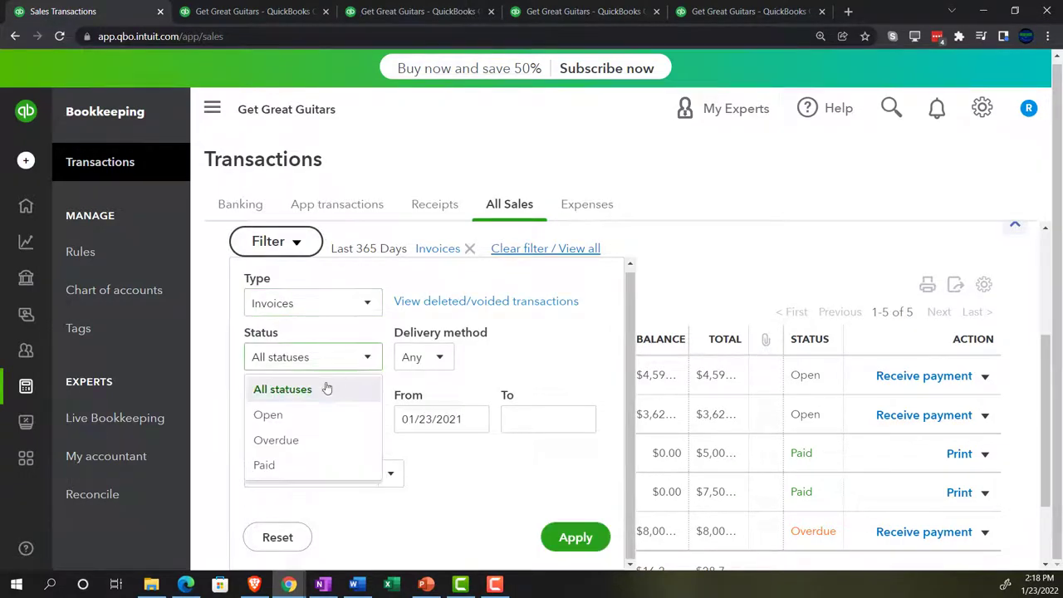
left_click(304, 414)
left_click(576, 536)
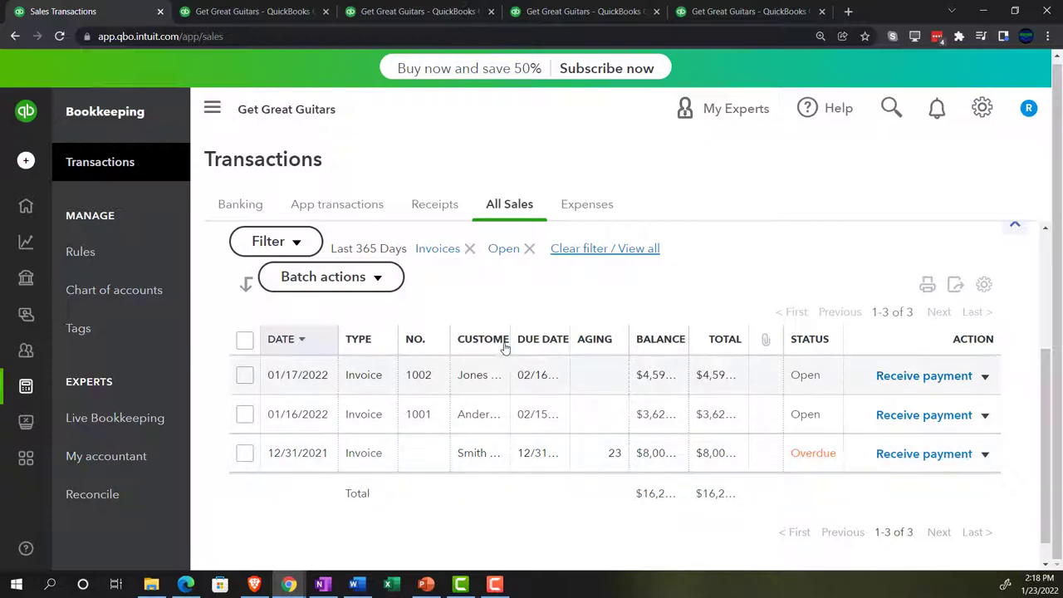
left_click(213, 108)
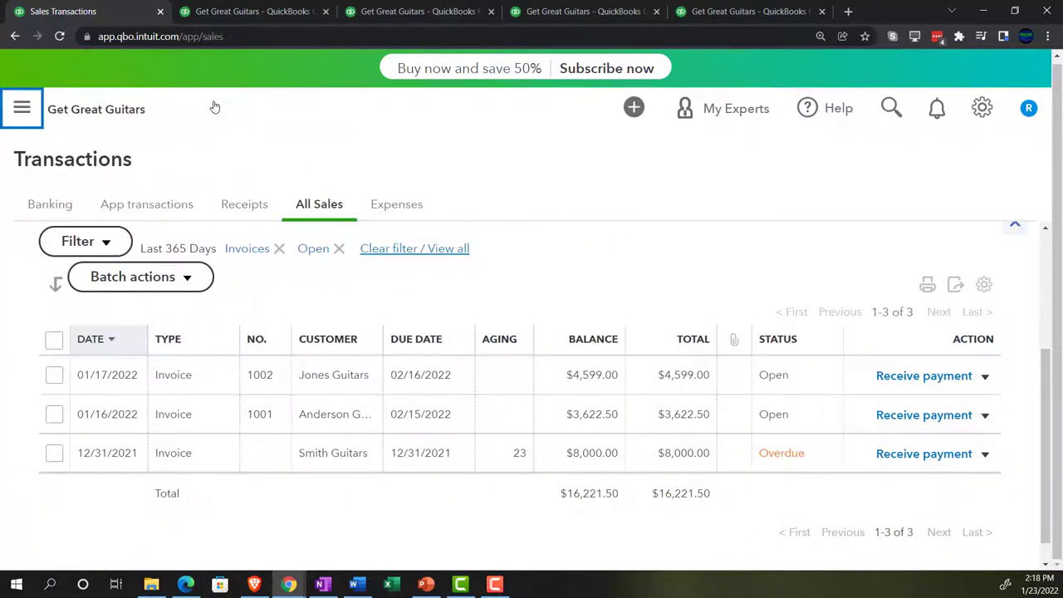
Start a received payment from the customer Smith Guitars, keeping the date 01/18/2022 and choosing Cash as the payment method.
left_click(30, 109)
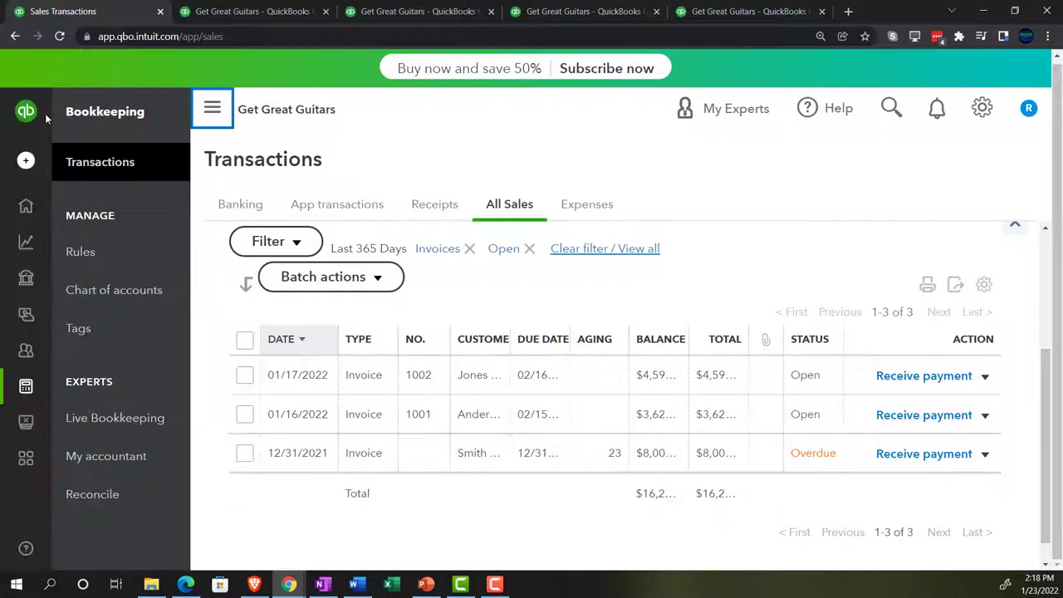
left_click(26, 158)
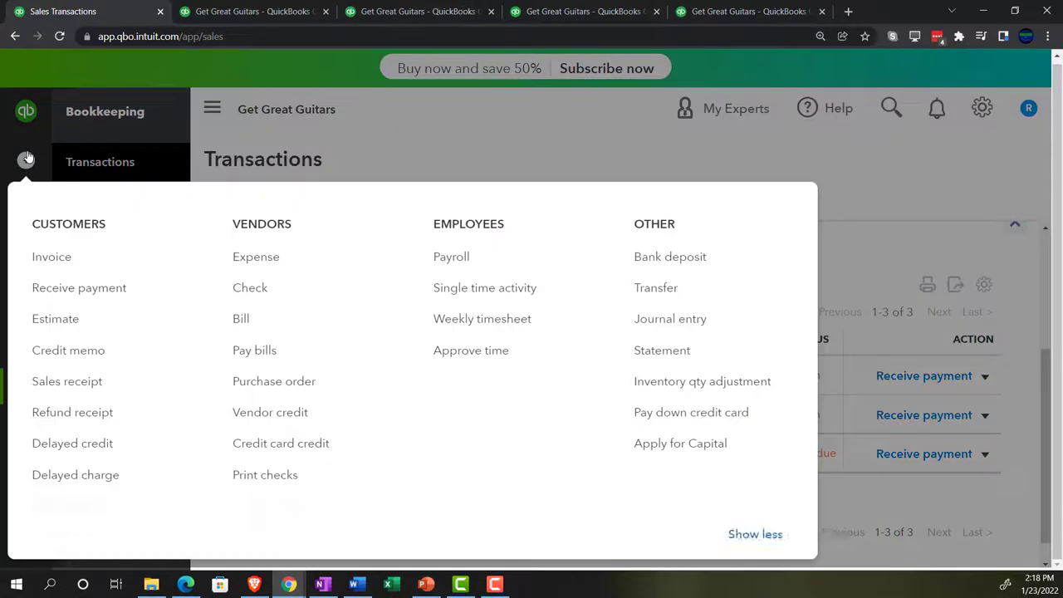
left_click(66, 289)
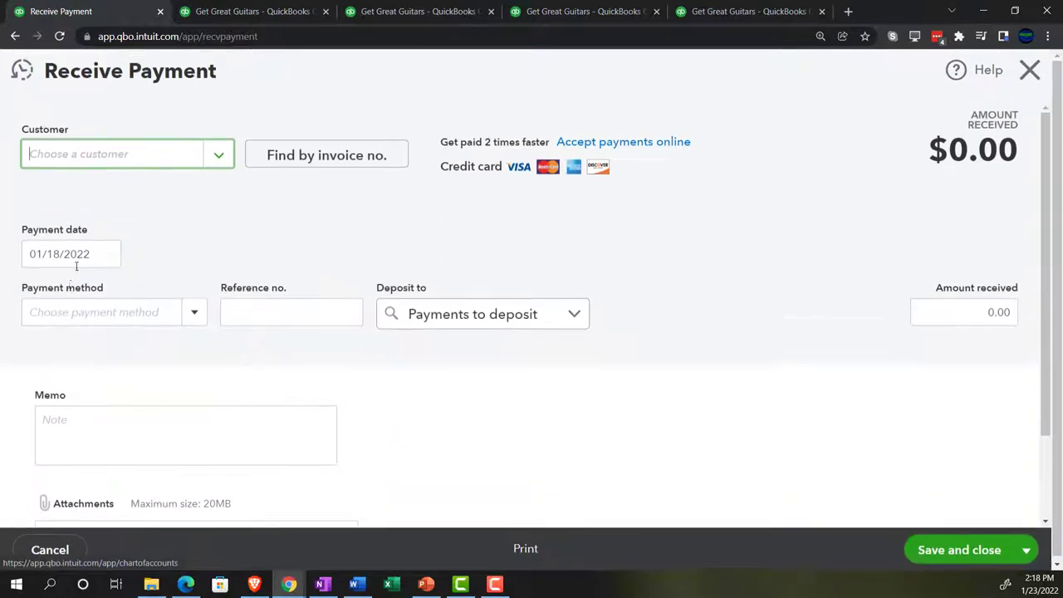
left_click(100, 154)
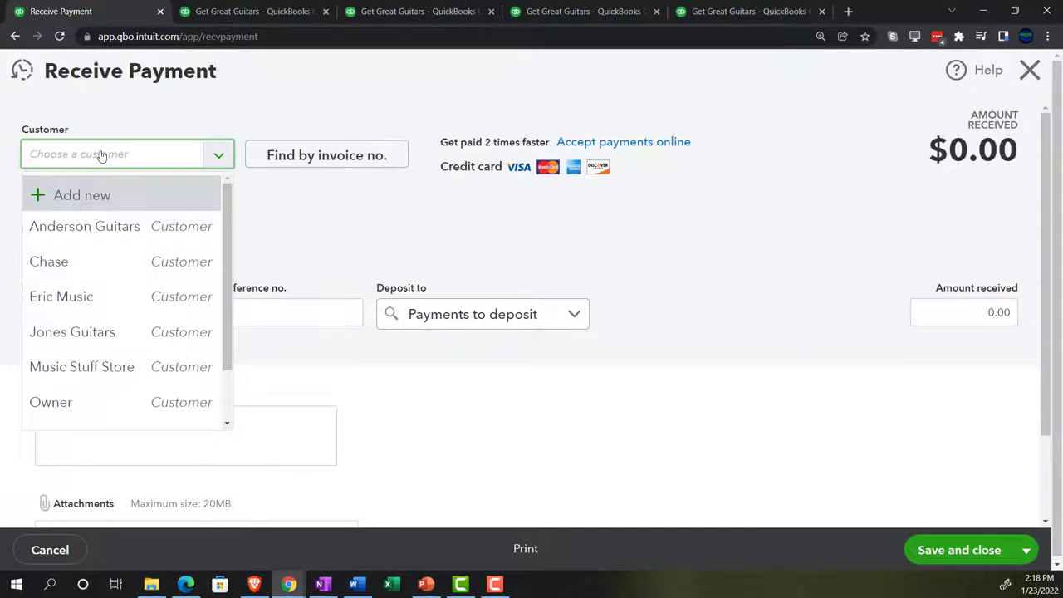
type("Smith")
key("Down")
key("Down")
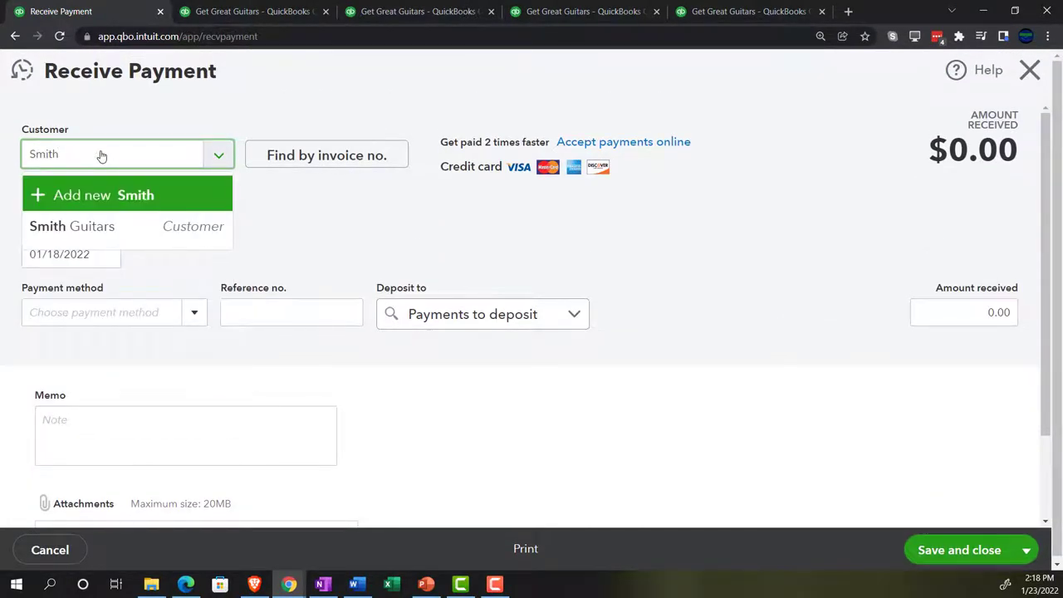
key("Tab")
key("Tab")
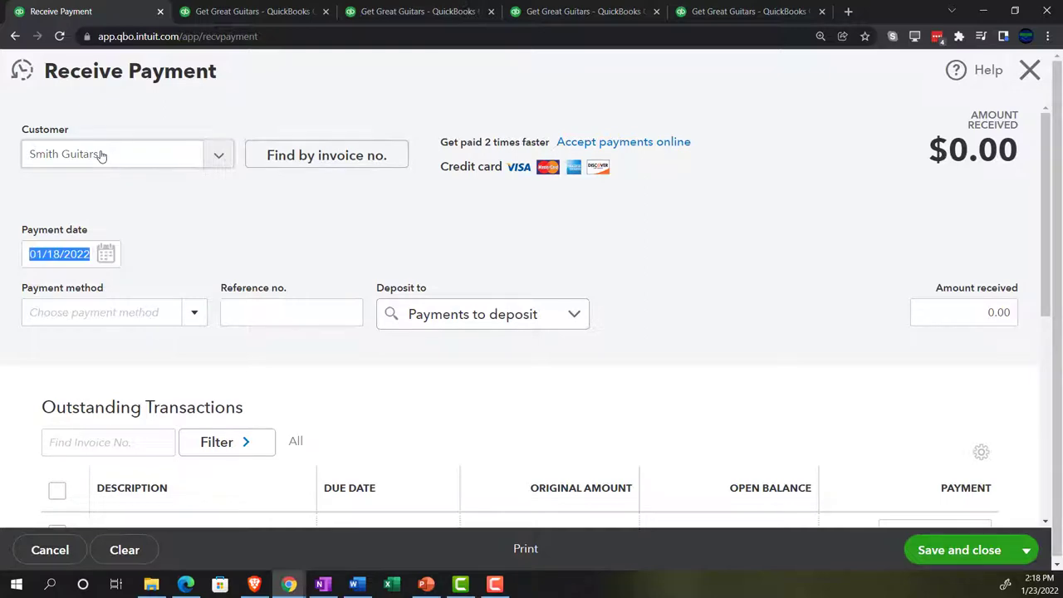
key("Tab")
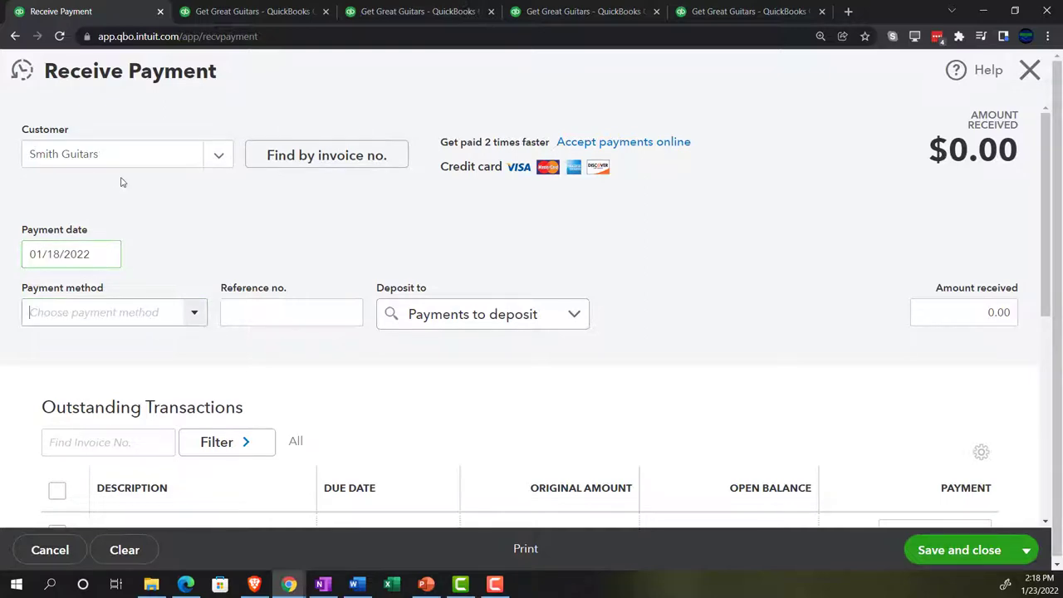
type("c")
key("Tab")
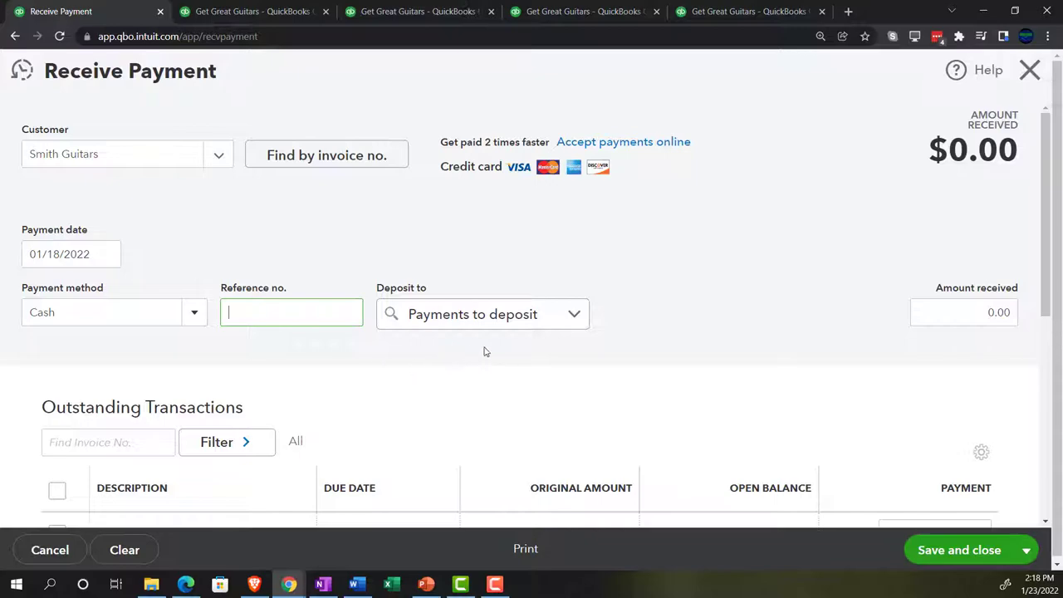
Apply the payment in full to the outstanding 12/31/2021 invoice, keep Payments to deposit as the account, and save and close it.
scroll(486, 351, "down", 1)
scroll(486, 351, "down", 1)
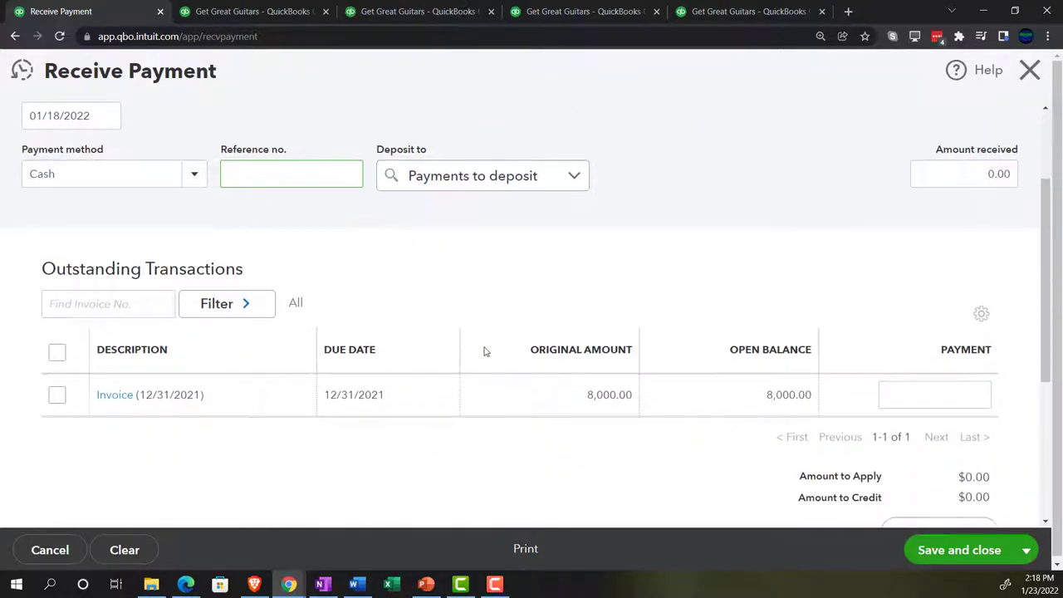
scroll(486, 351, "down", 1)
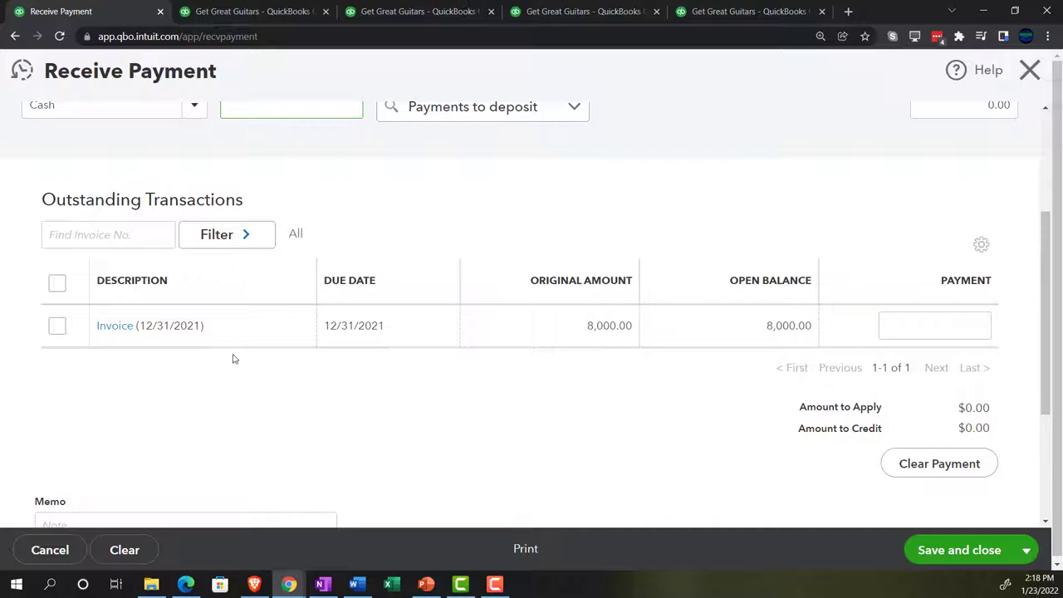
left_click(57, 326)
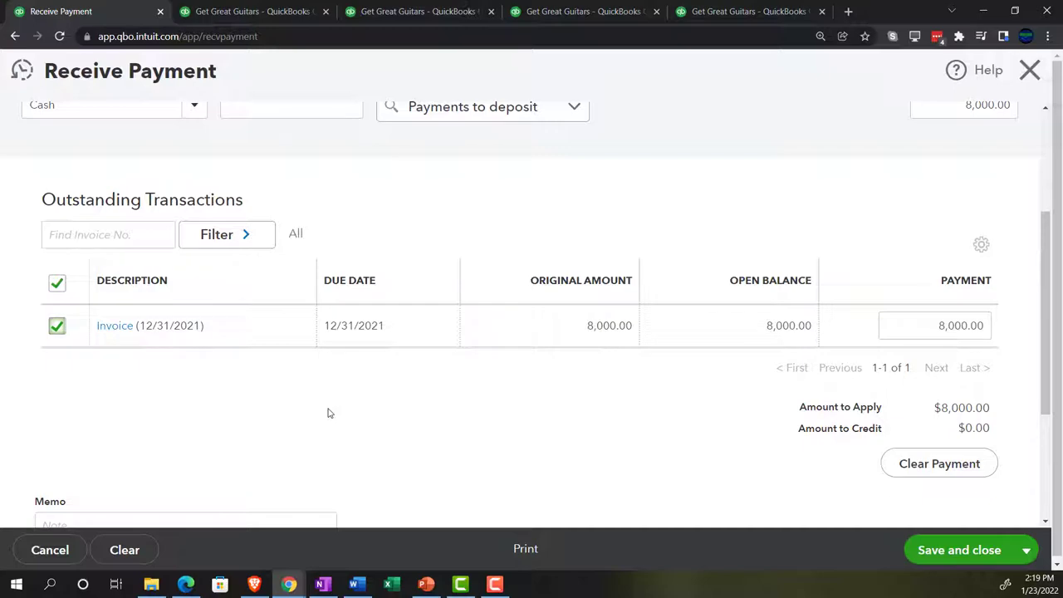
scroll(328, 412, "up", 3)
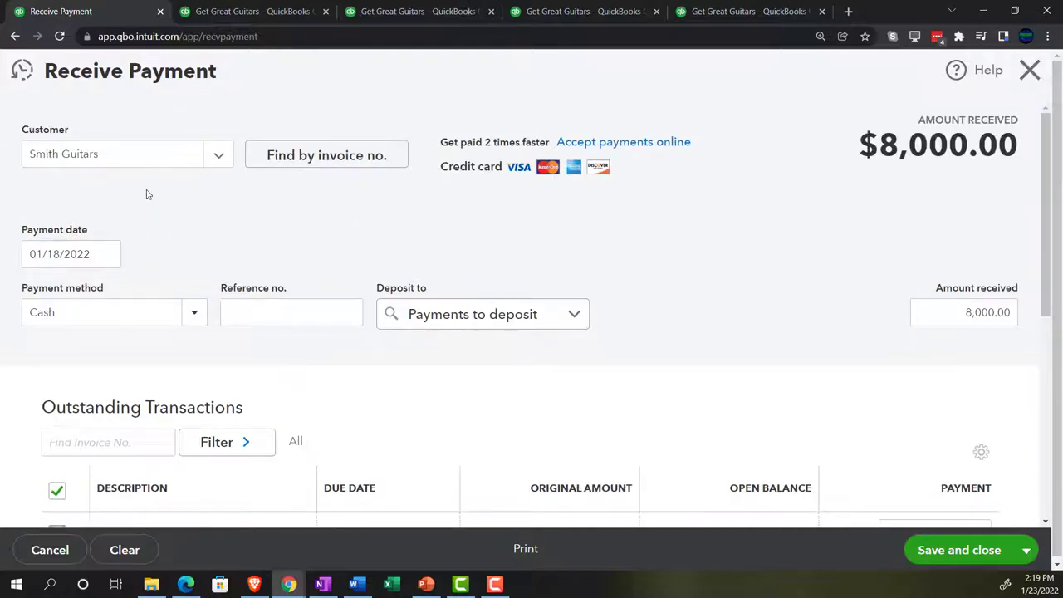
scroll(148, 199, "down", 3)
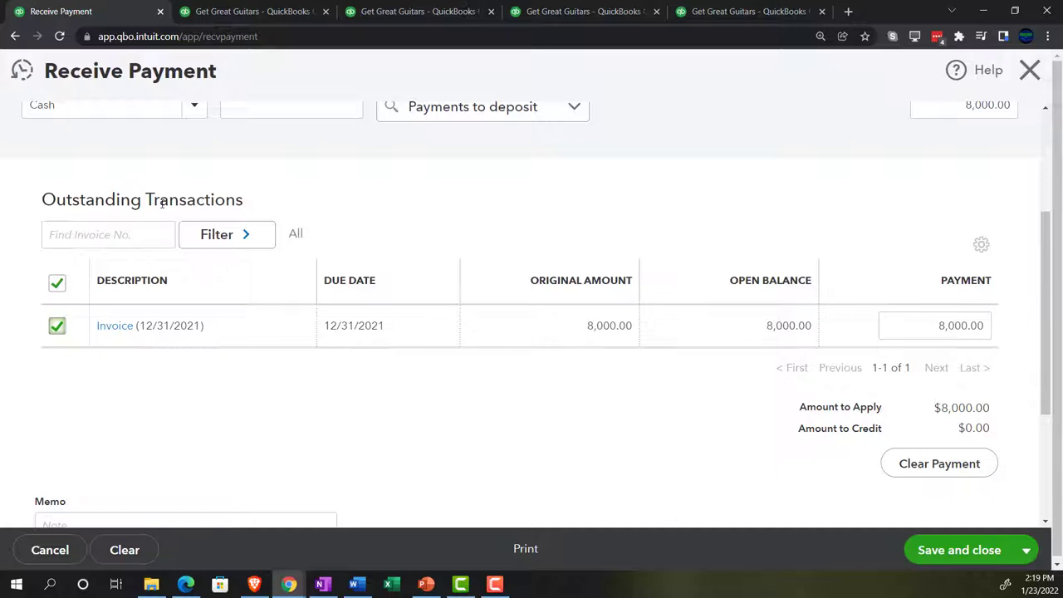
scroll(163, 204, "up", 1)
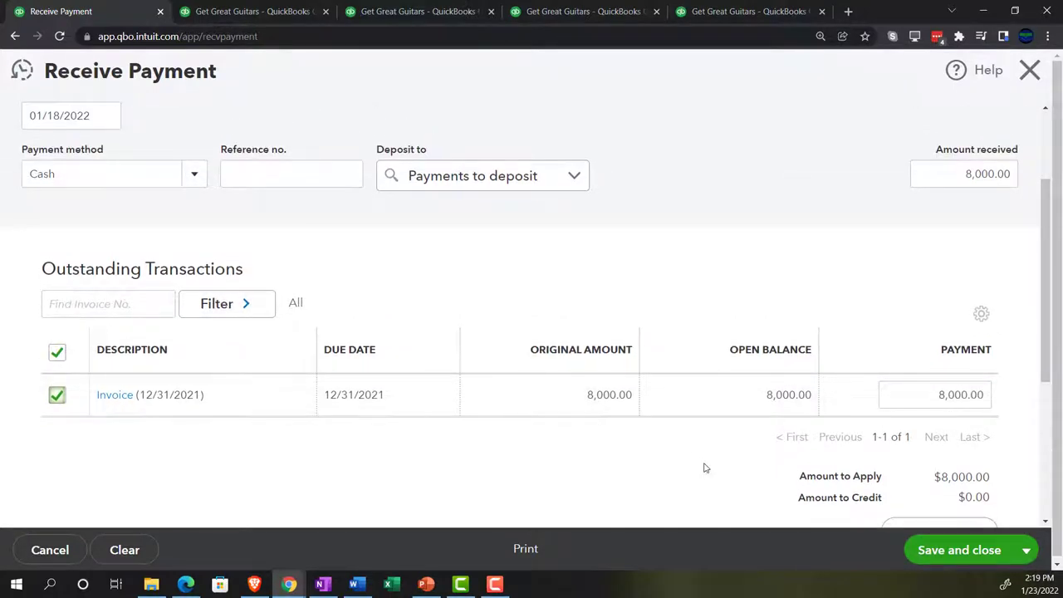
left_click(928, 553)
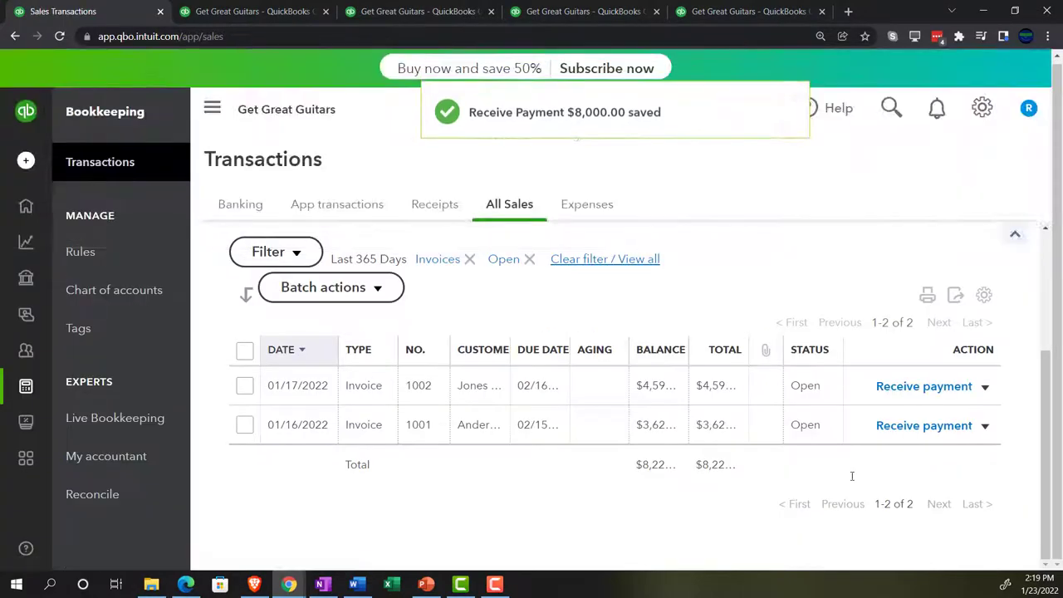
Rerun the trial balance for 01/01/2022 to 12/31/2022 and review the Accounts Receivable and Payments to deposit balances.
left_click(565, 10)
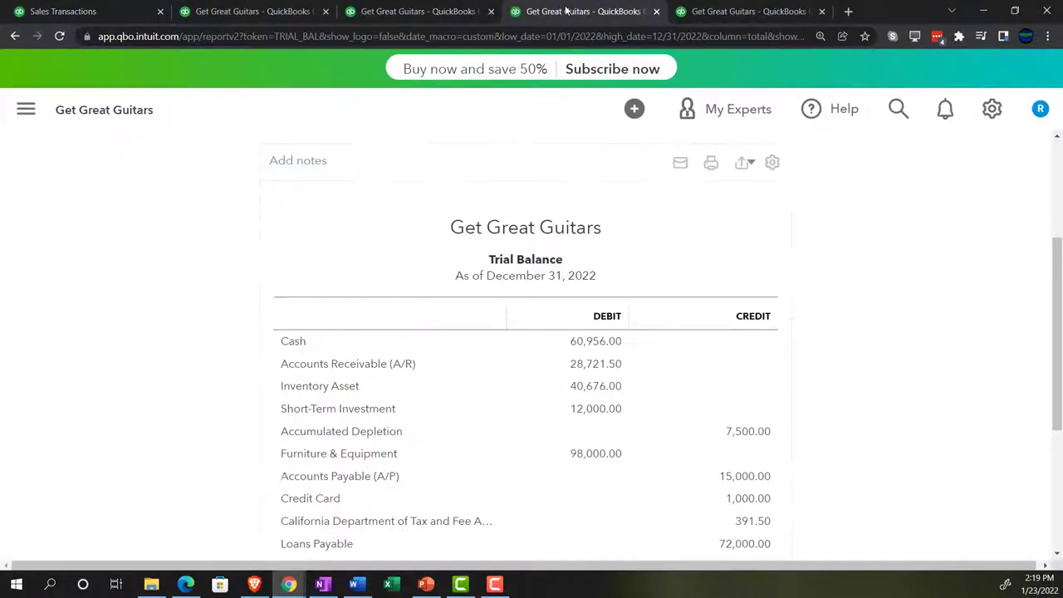
key("ctrl+plus")
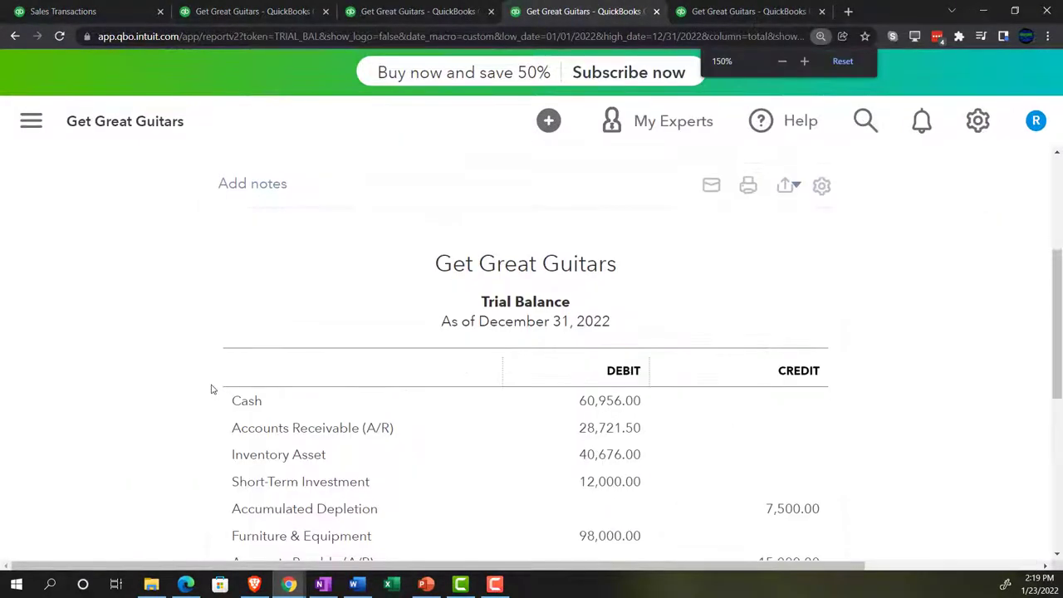
key("ctrl+plus")
scroll(211, 389, "up", 3)
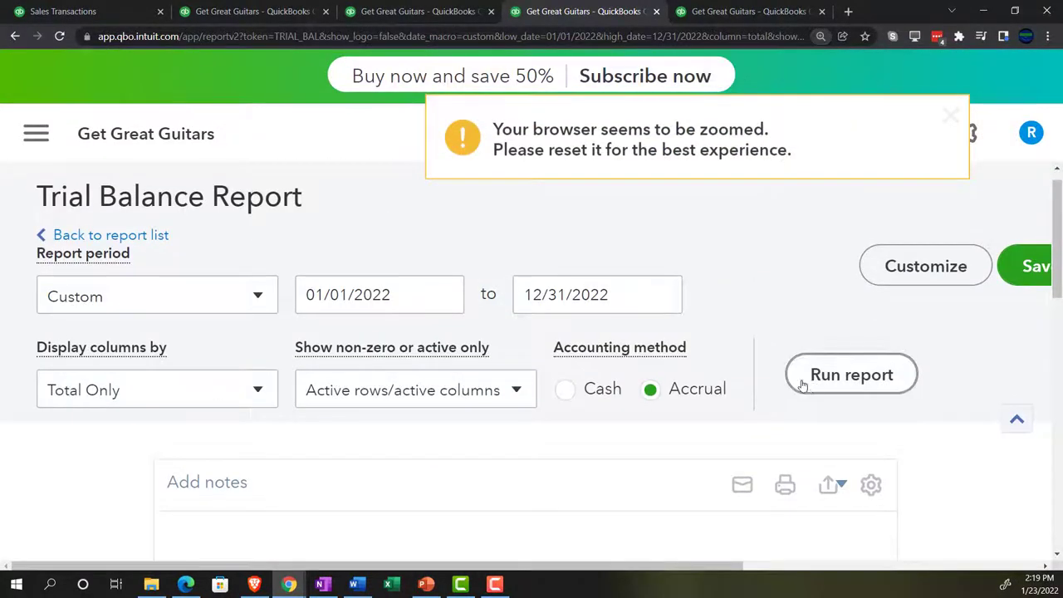
scroll(190, 444, "down", 5)
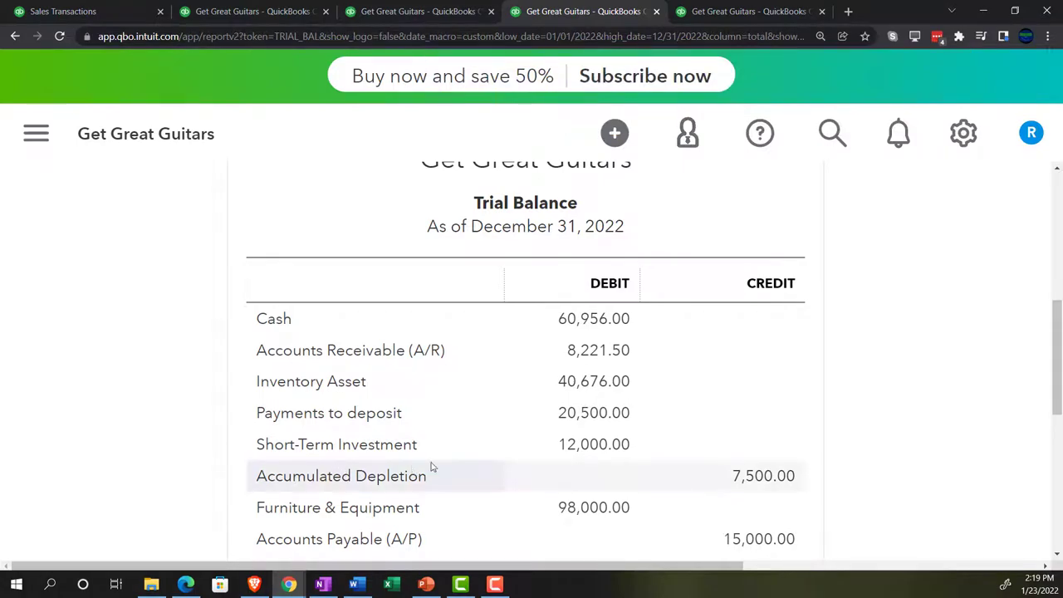
Open the transaction detail behind Payments to deposit, review the payment amounts and balance, and return to the trial balance.
left_click(590, 425)
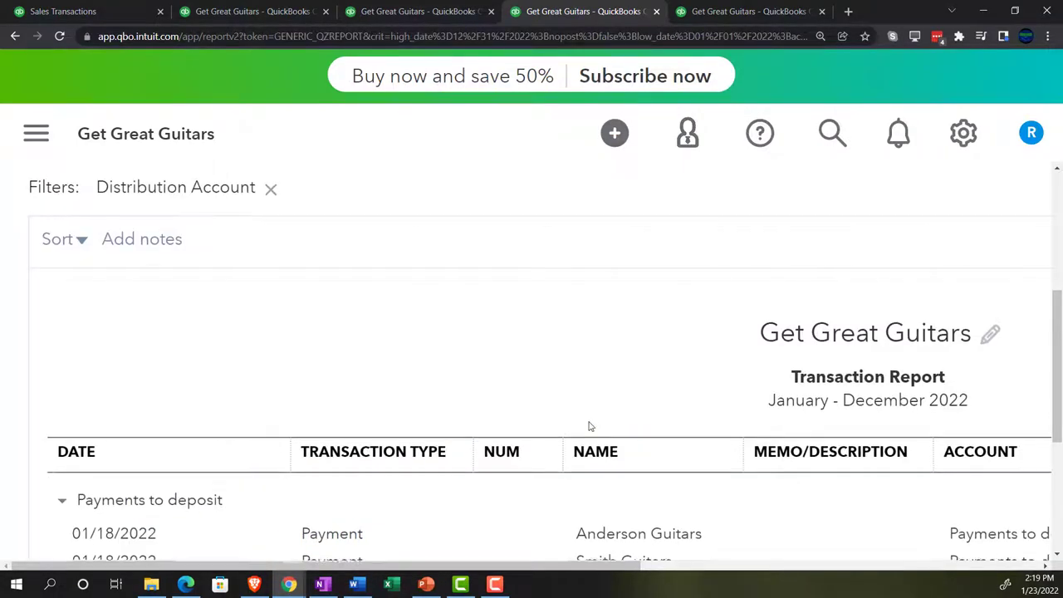
key("ctrl+minus")
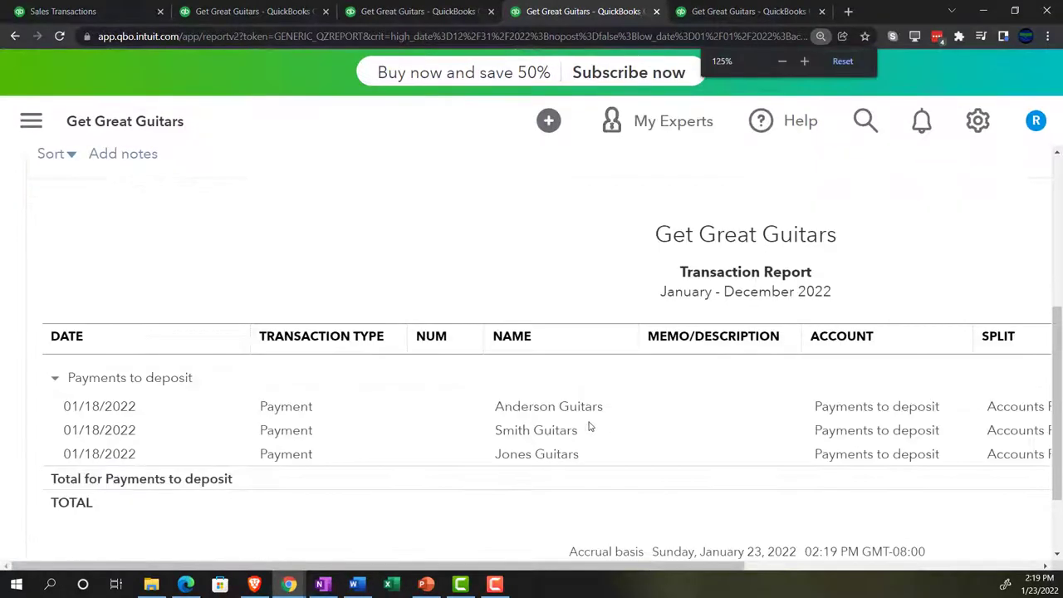
key("ctrl+minus")
left_click_drag(782, 565, 864, 572)
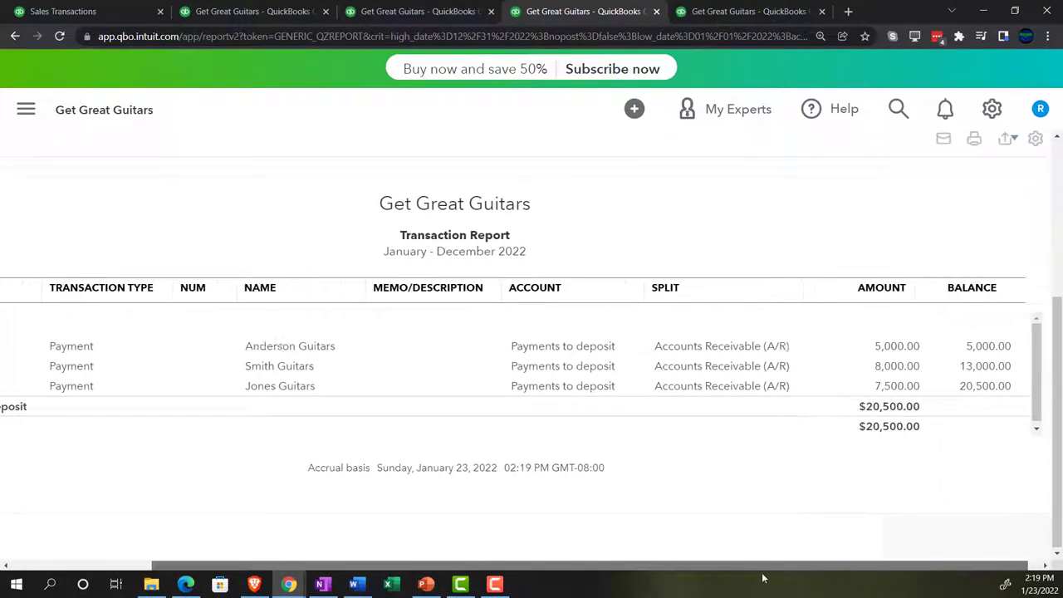
left_click_drag(761, 576, 714, 576)
scroll(308, 461, "up", 3)
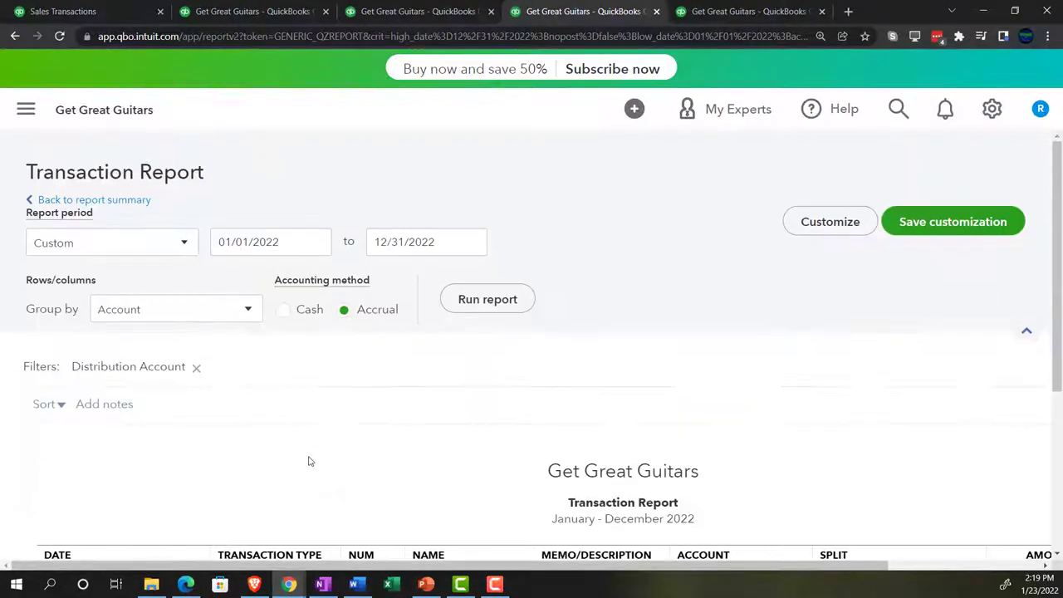
left_click(125, 200)
Open the transaction detail behind Accounts Receivable, review the invoices and payments with their amounts, and return to the trial balance.
scroll(129, 203, "down", 3)
key("ctrl+plus")
key("ctrl+plus")
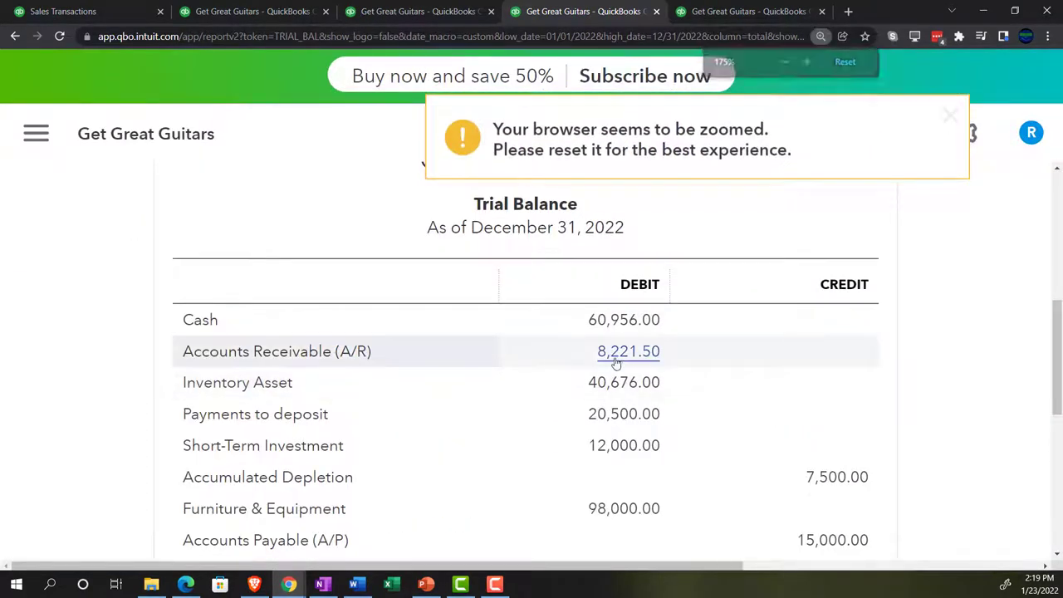
left_click(615, 363)
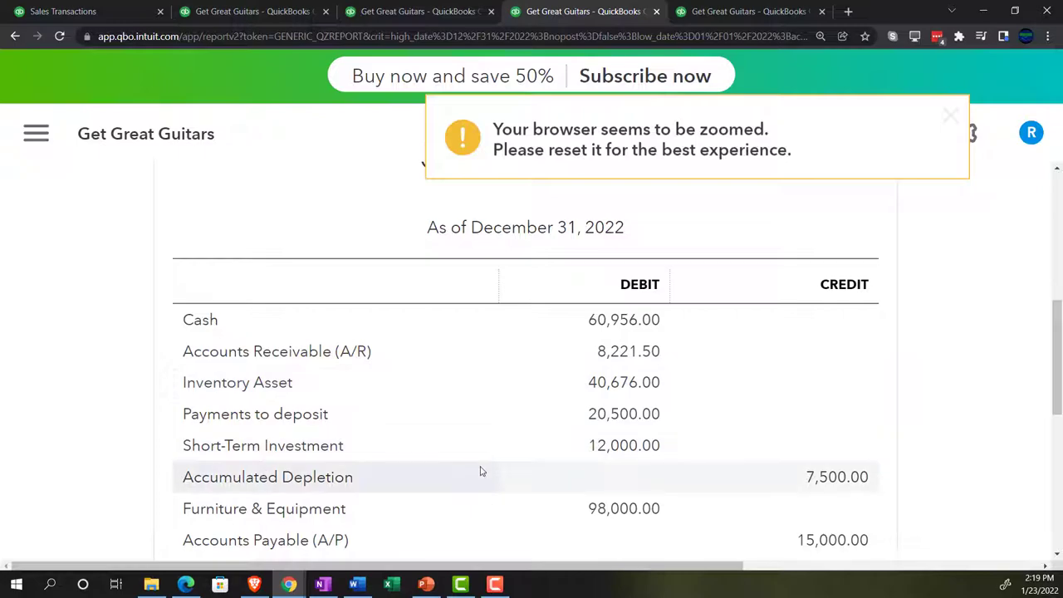
key("ctrl+minus")
key("ctrl+minus")
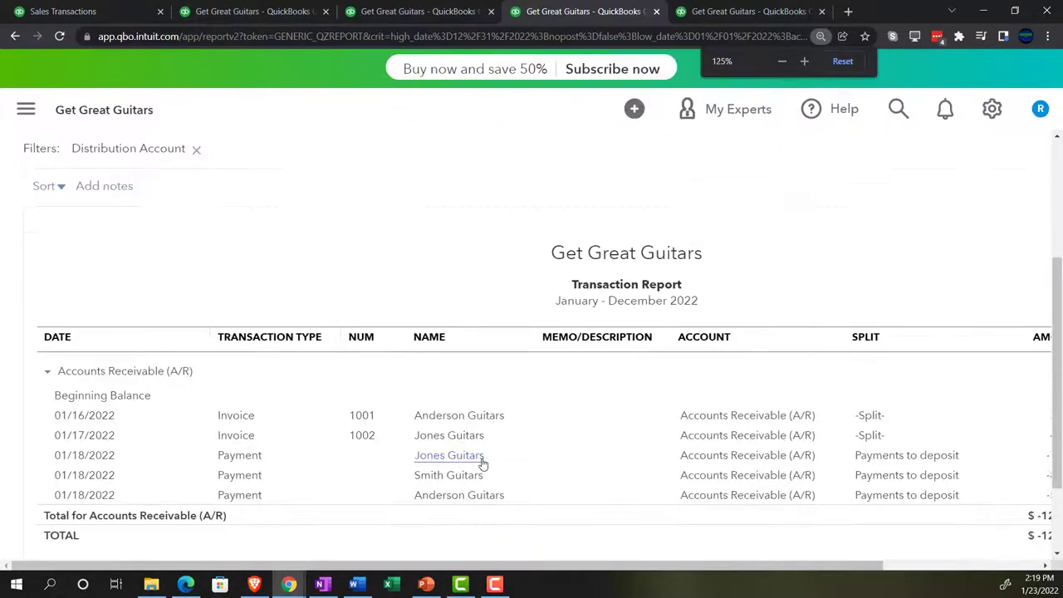
left_click_drag(490, 571, 722, 581)
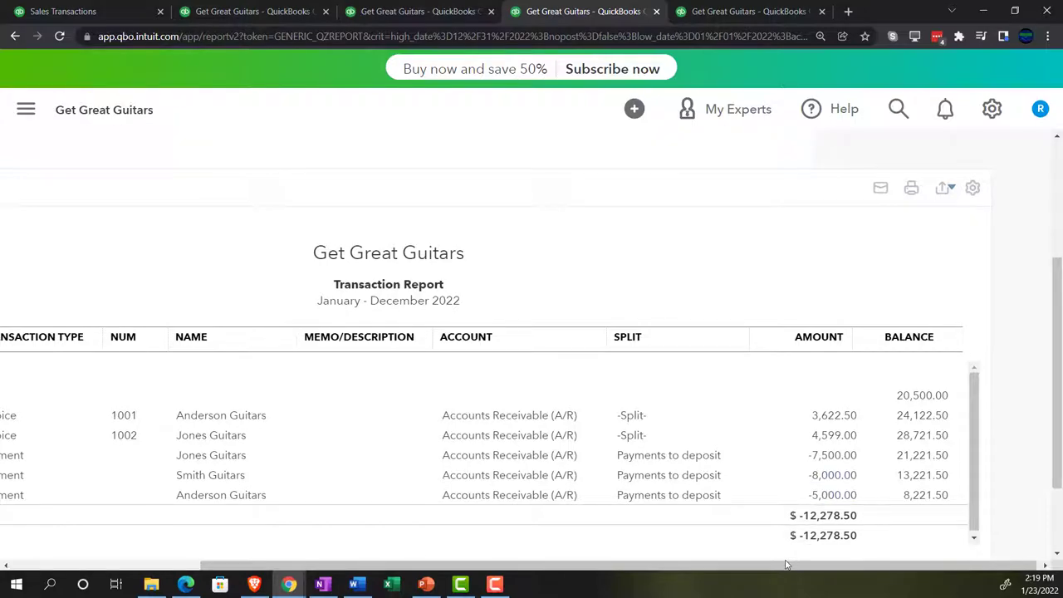
scroll(828, 488, "left", 3)
scroll(142, 439, "up", 3)
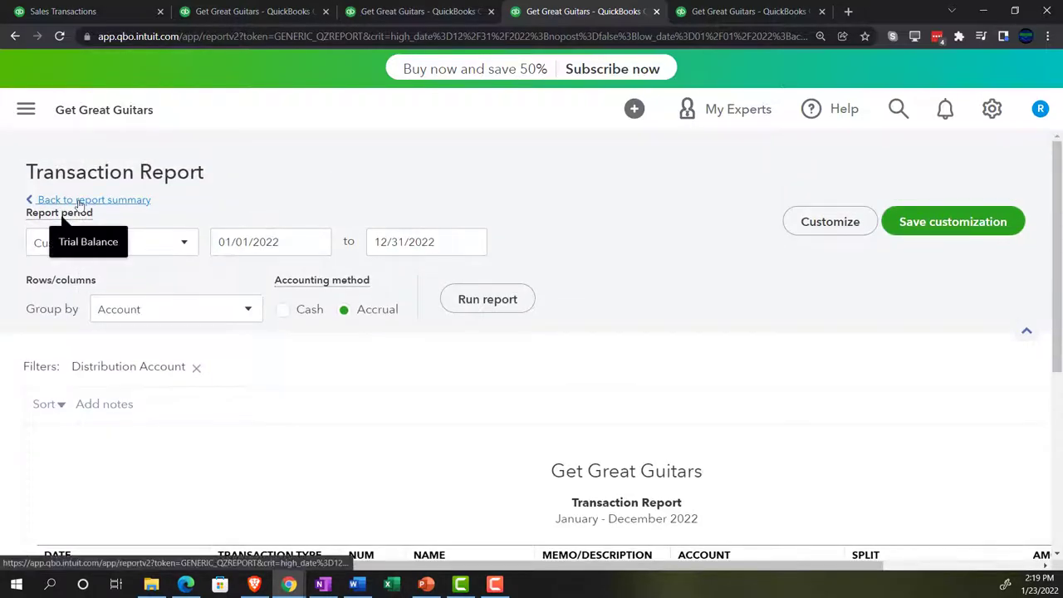
left_click(78, 200)
scroll(74, 236, "down", 4)
key("ctrl+plus")
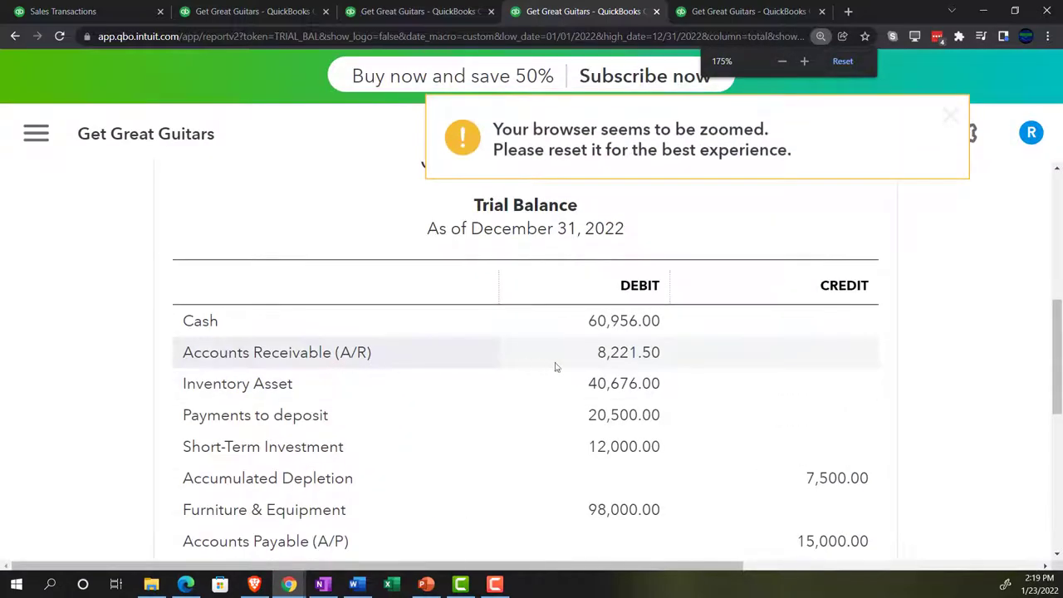
Rerun the Customer Balance Detail report for all dates and review the Smith Guitars payment and the total open balance.
left_click(703, 11)
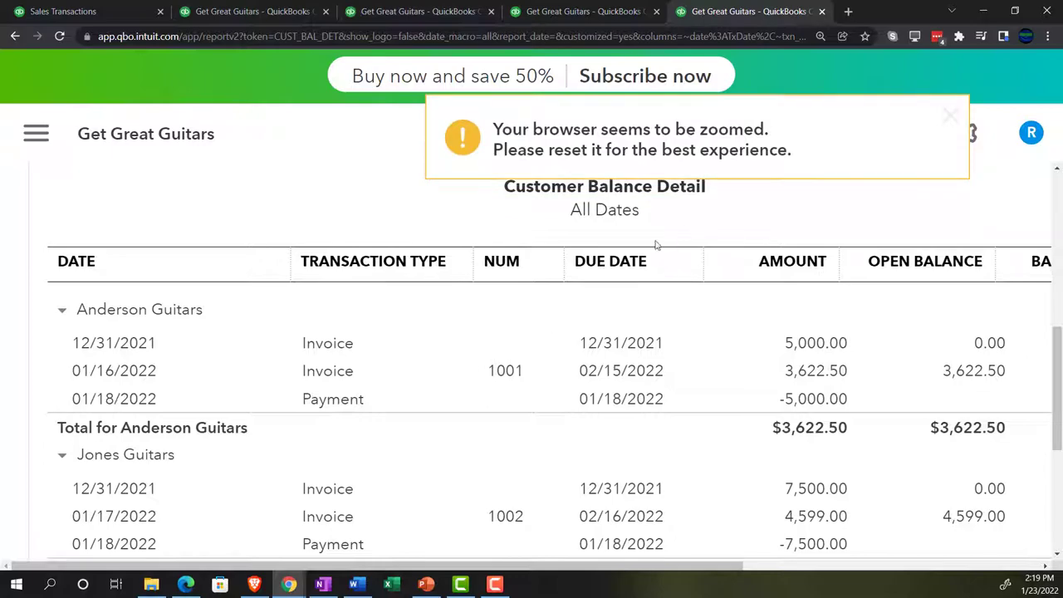
key("ctrl+minus")
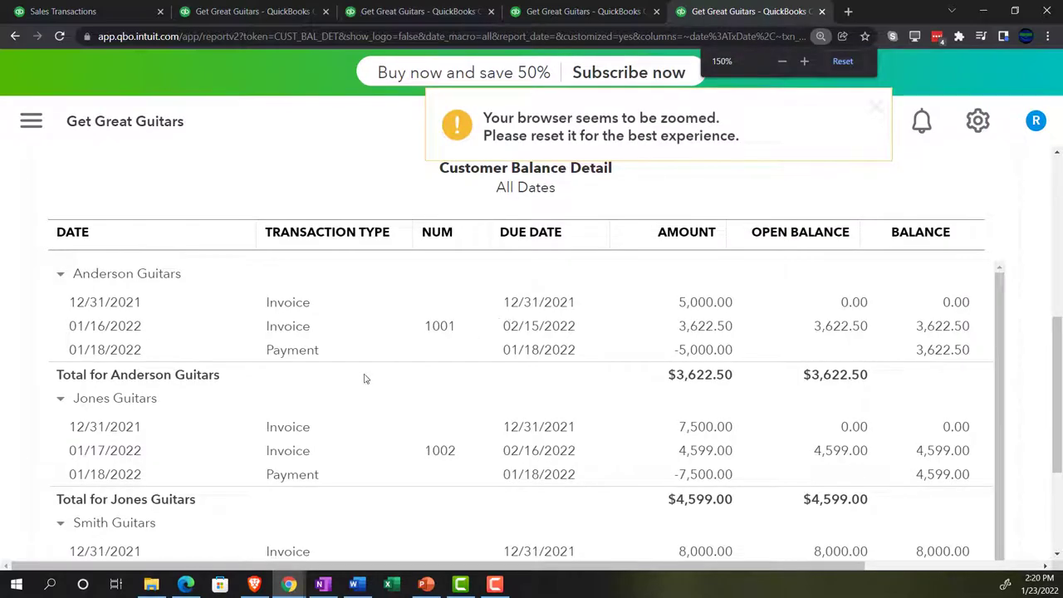
scroll(363, 379, "down", 2)
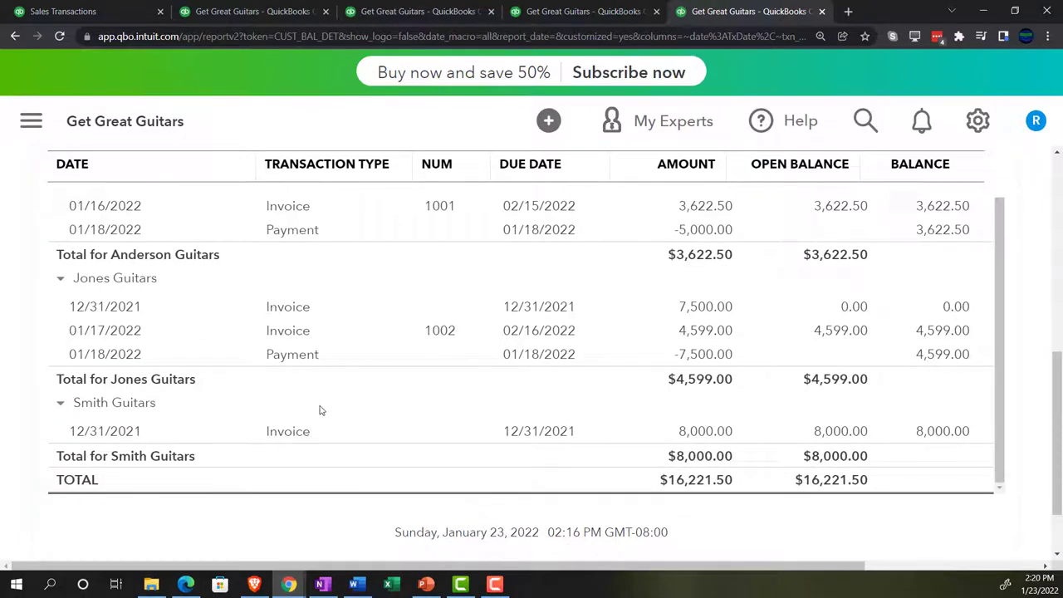
scroll(361, 387, "up", 7)
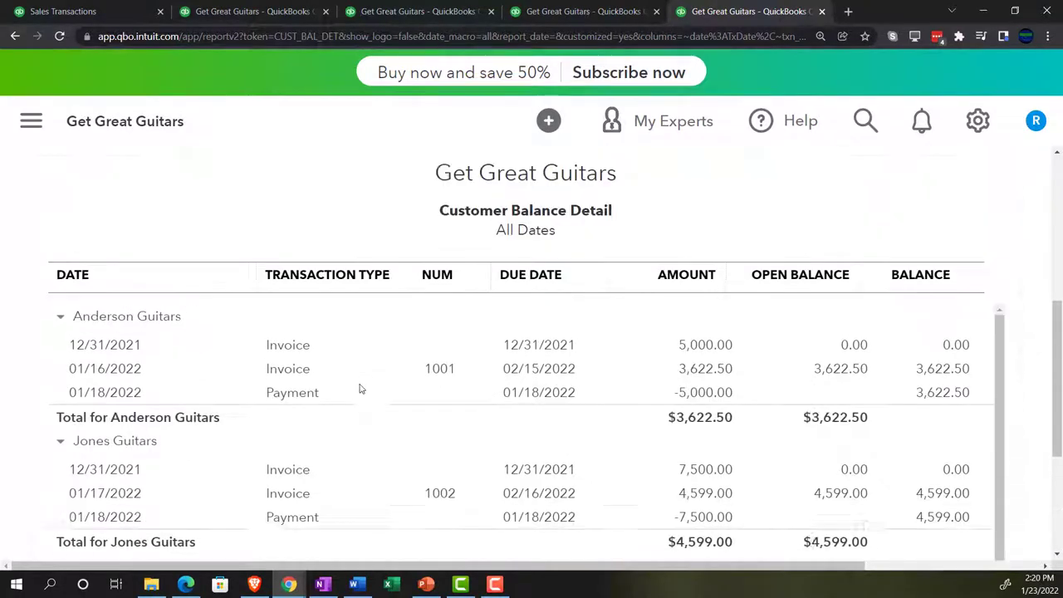
left_click(349, 340)
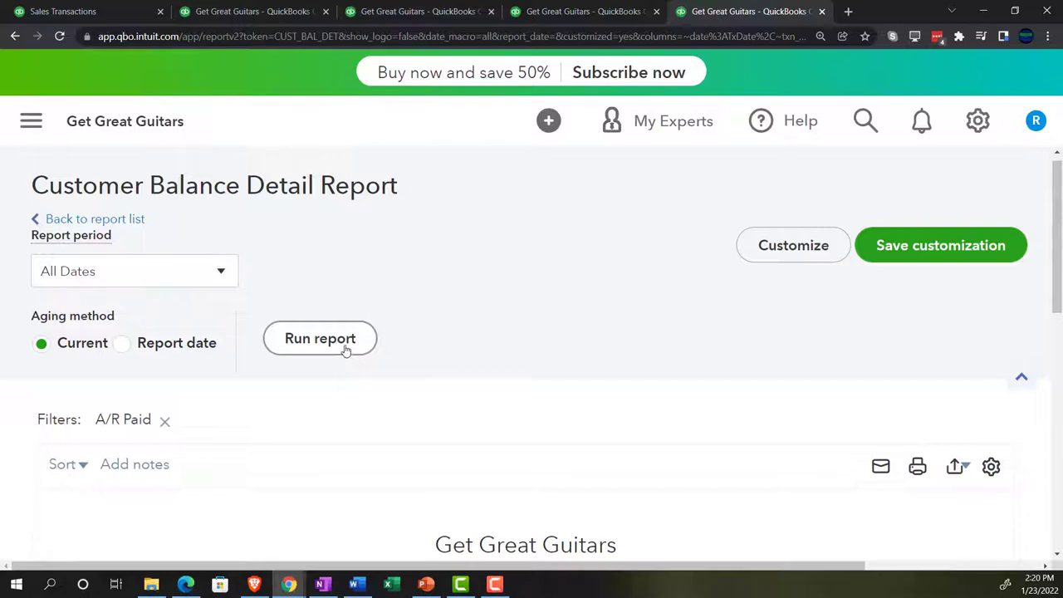
scroll(323, 352, "down", 5)
scroll(315, 356, "down", 4)
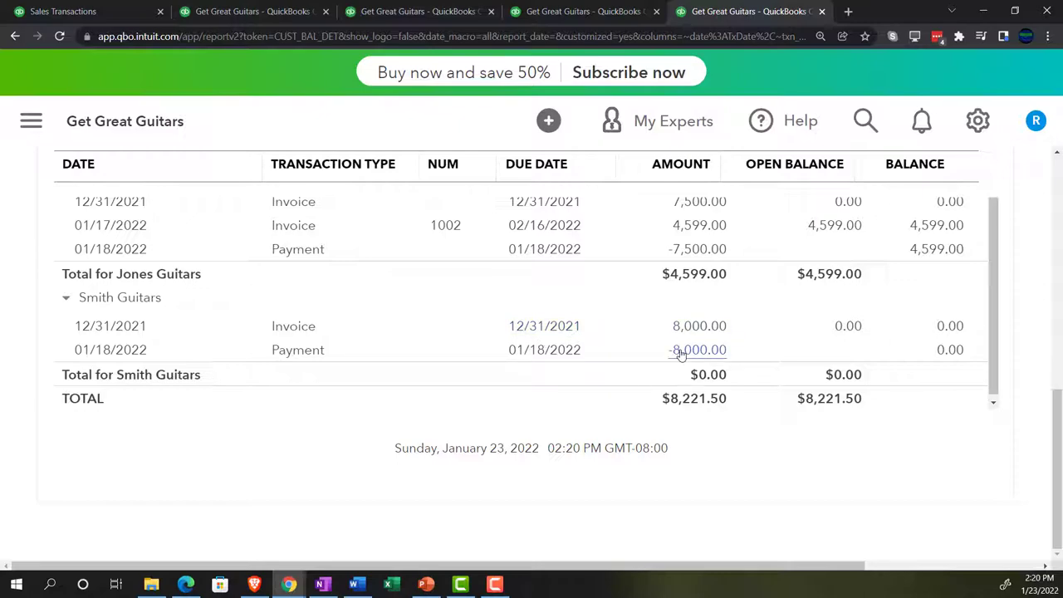
Open Smith Guitars from the customer list and review the invoice and payment in its transaction list.
left_click(115, 11)
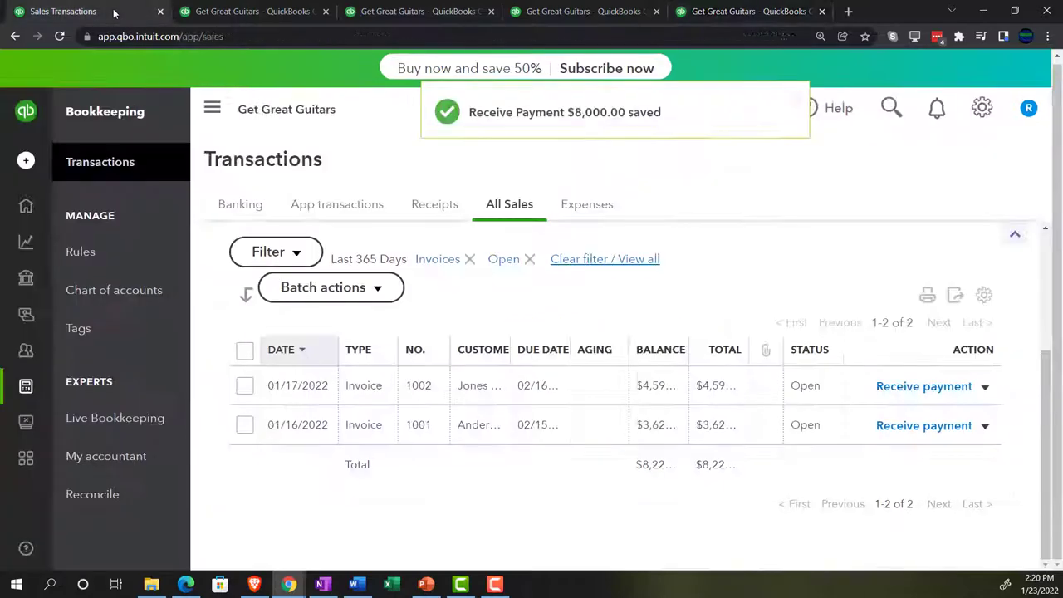
key("ctrl+minus")
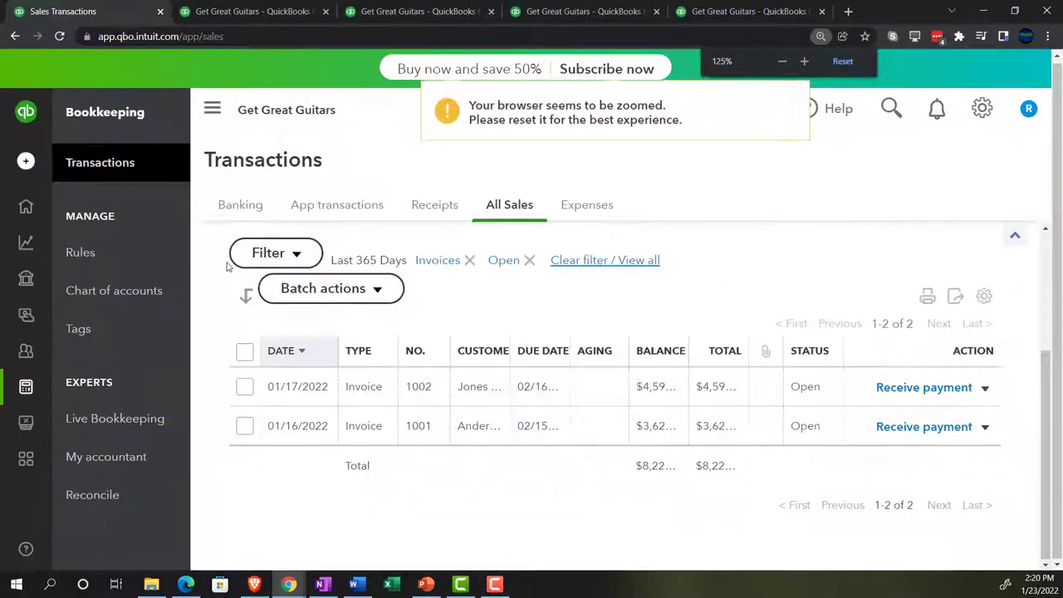
mouse_move(38, 275)
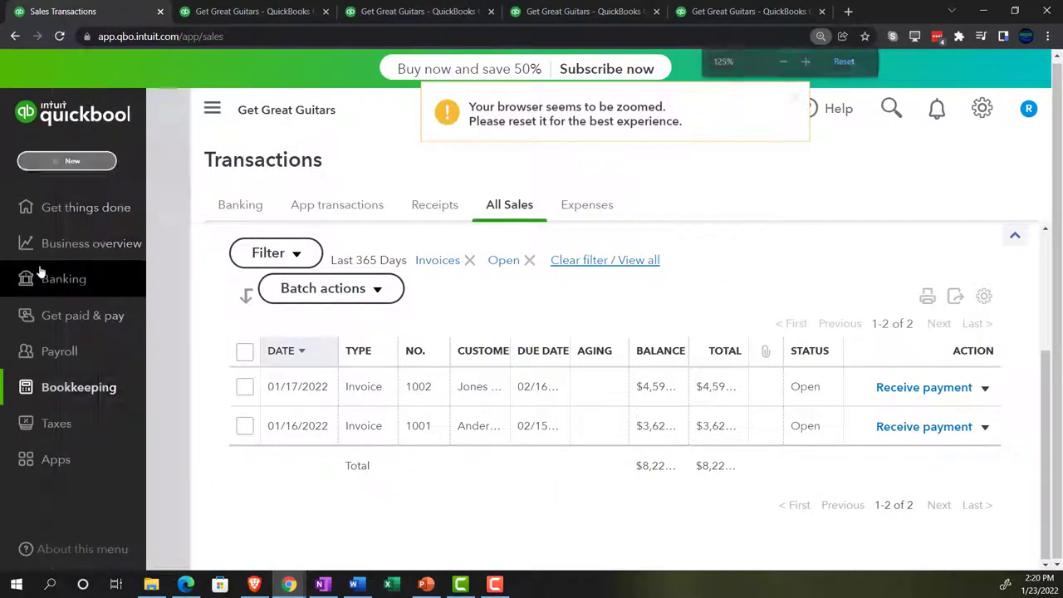
left_click(48, 322)
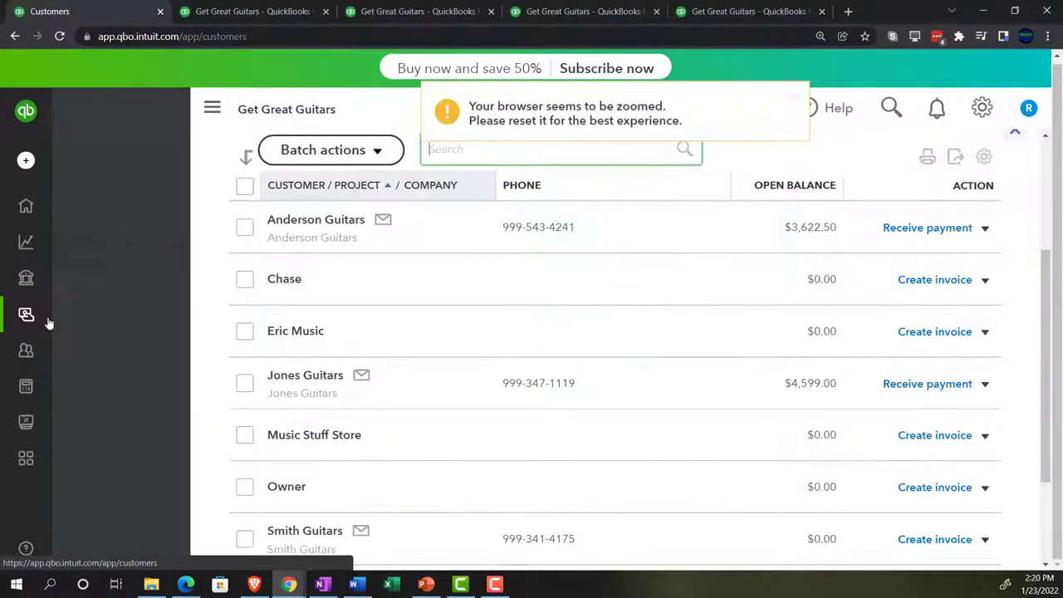
left_click(209, 114)
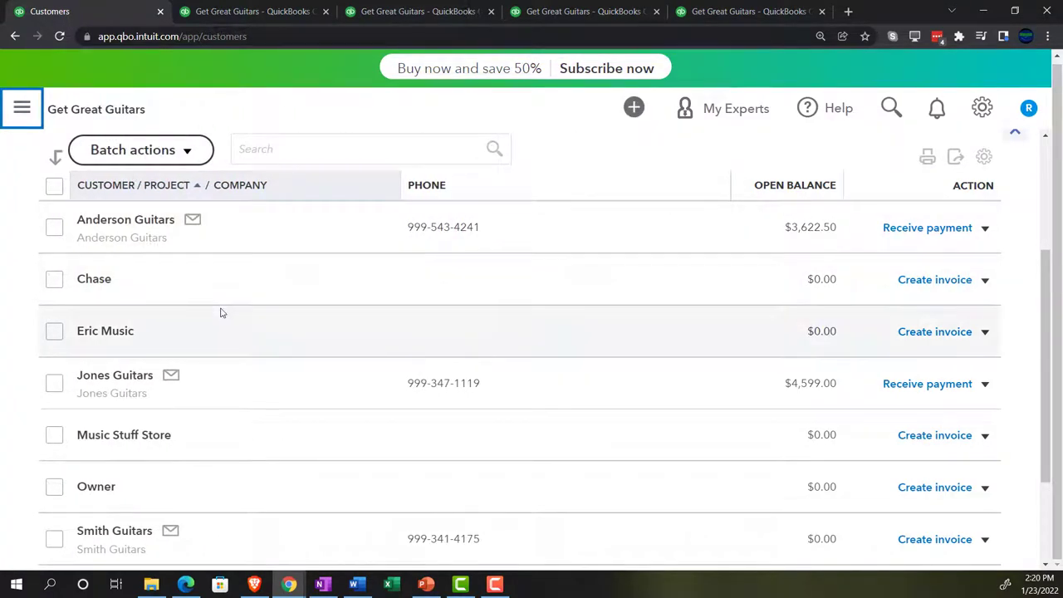
scroll(221, 357, "down", 2)
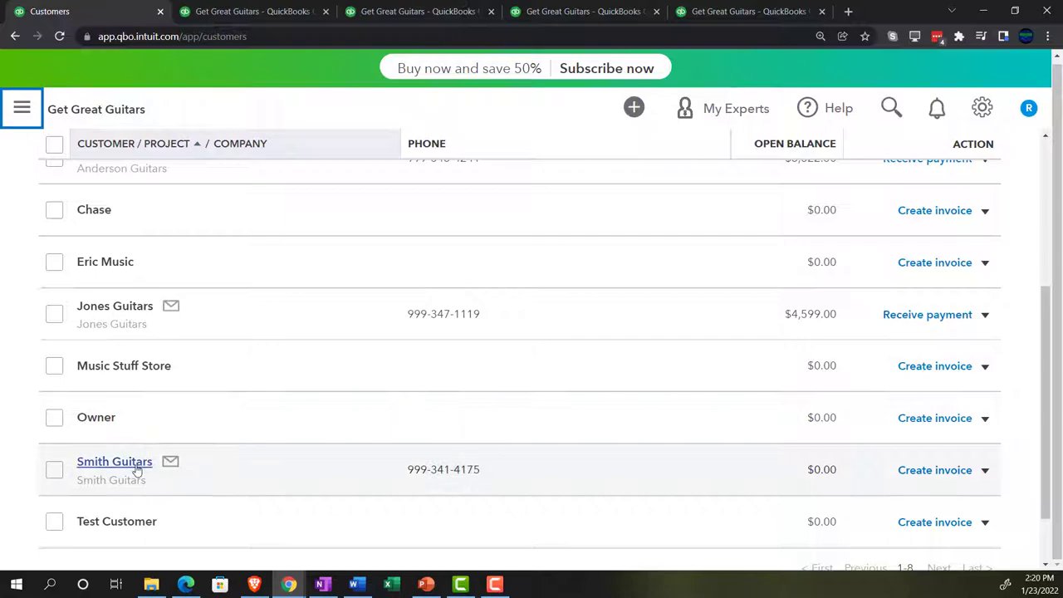
left_click(137, 470)
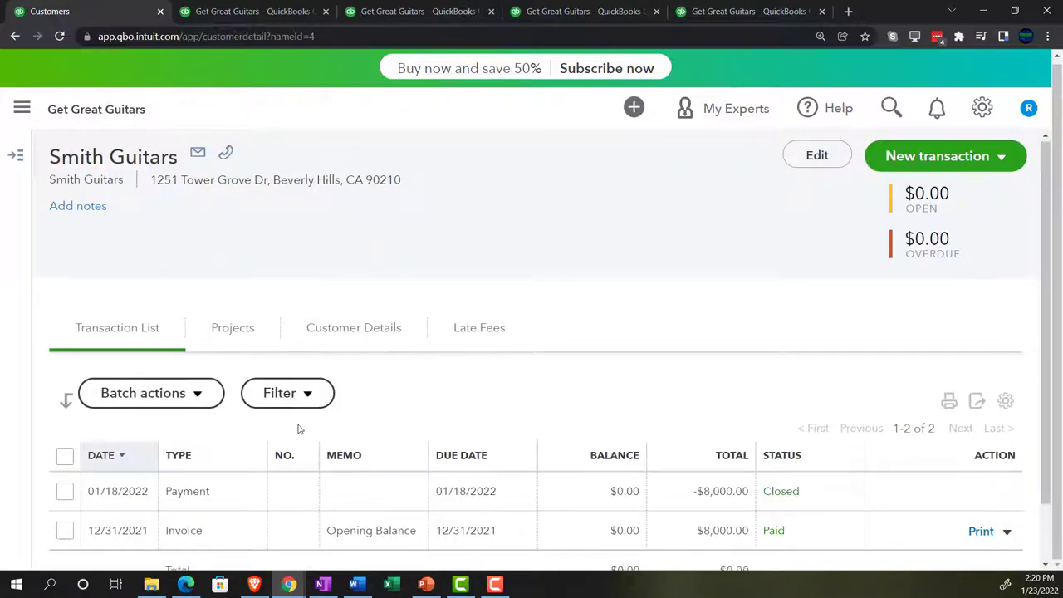
scroll(277, 491, "down", 2)
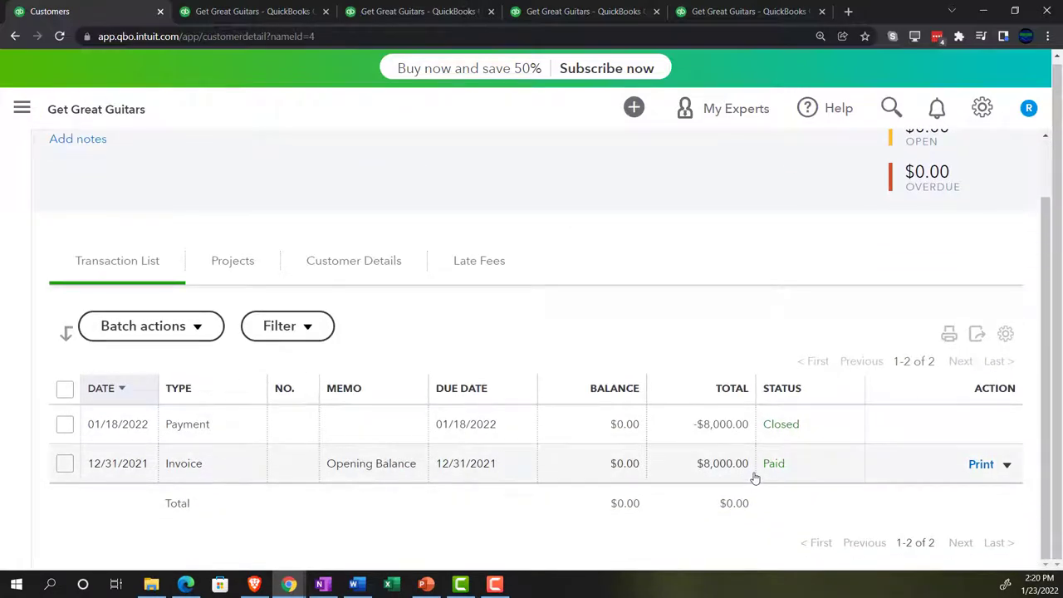
Open the Smith Guitars opening balance invoice, check its payment status and the payment applied, and close the invoice.
left_click(220, 465)
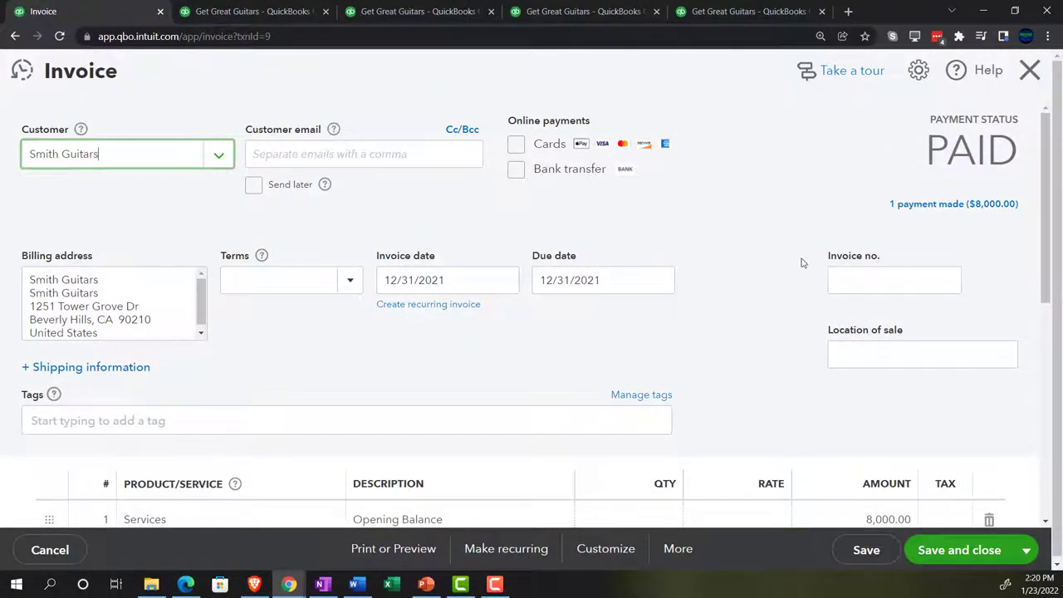
left_click(935, 208)
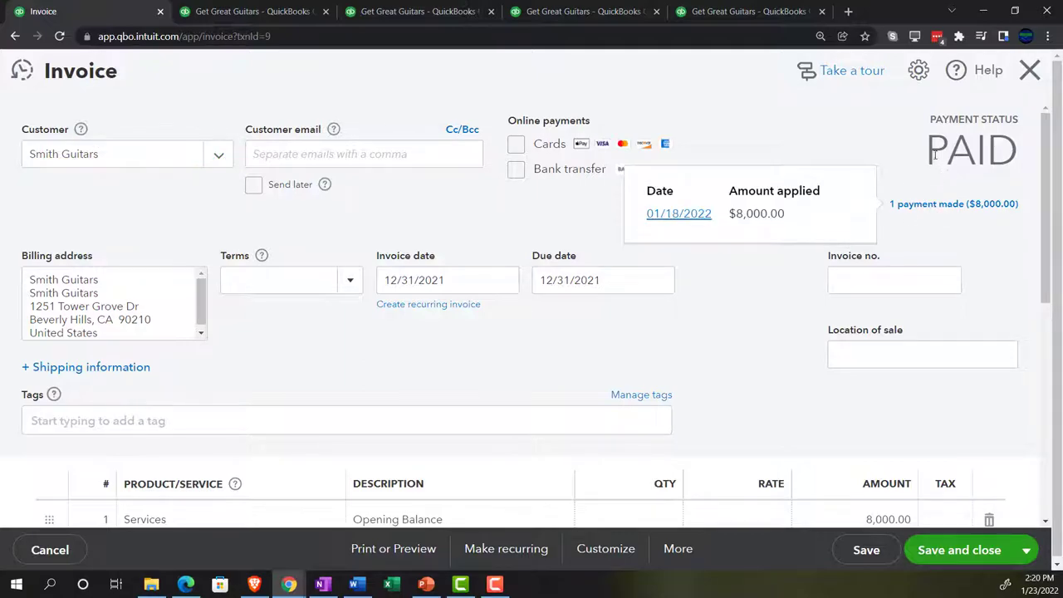
left_click(1029, 70)
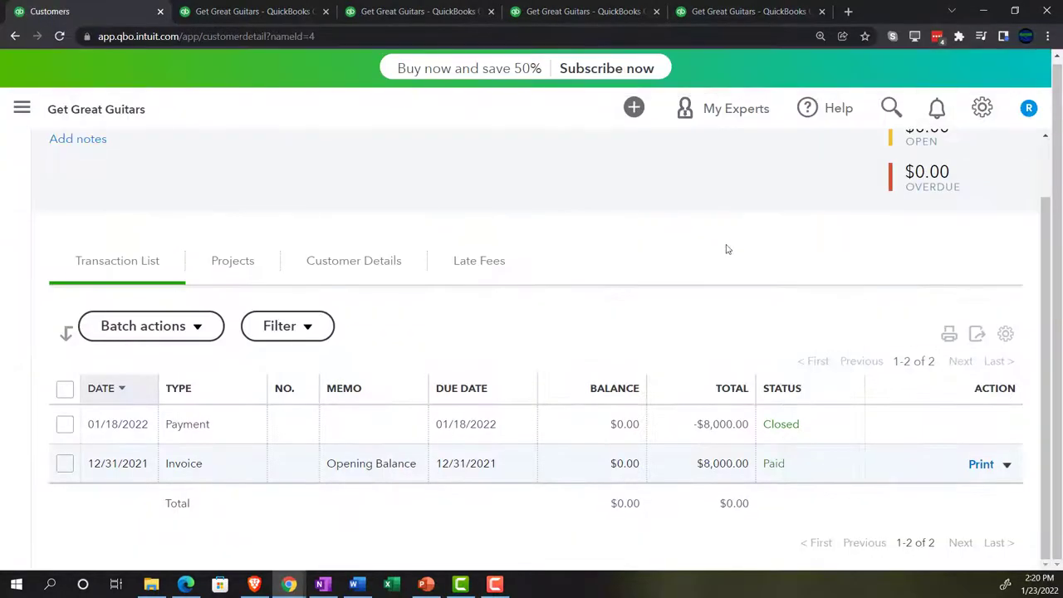
Start a bank deposit and compare the customer payments available for it with the Payments to deposit balance on the trial balance.
left_click(22, 108)
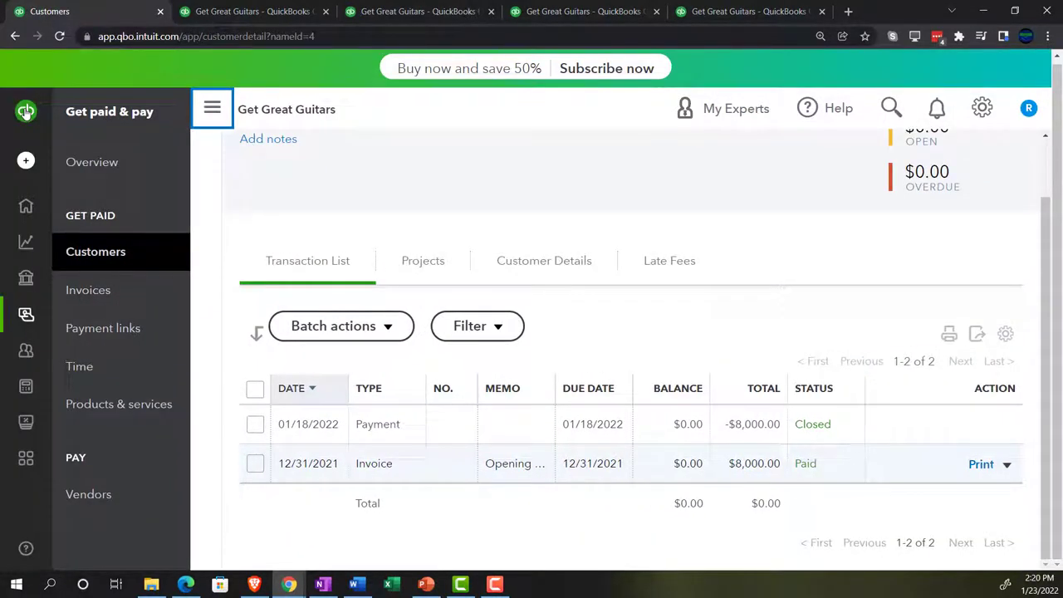
left_click(25, 161)
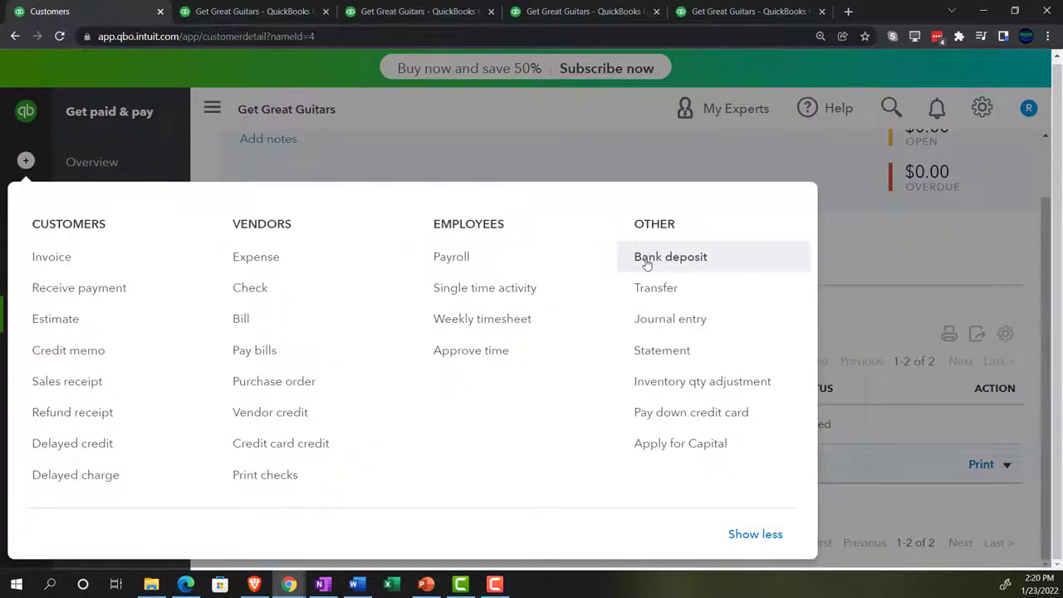
left_click(647, 260)
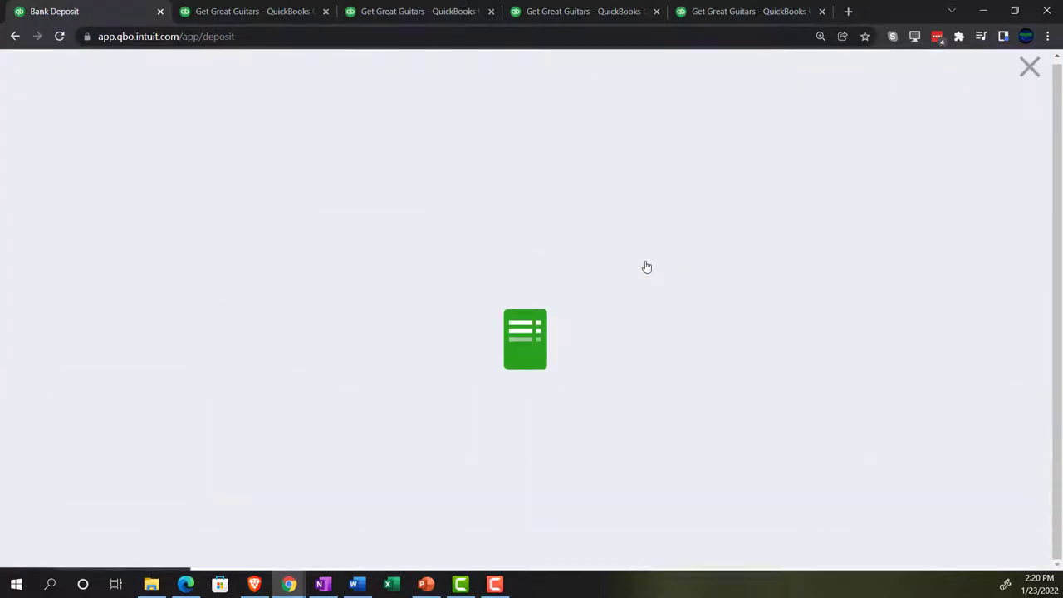
scroll(603, 280, "down", 2)
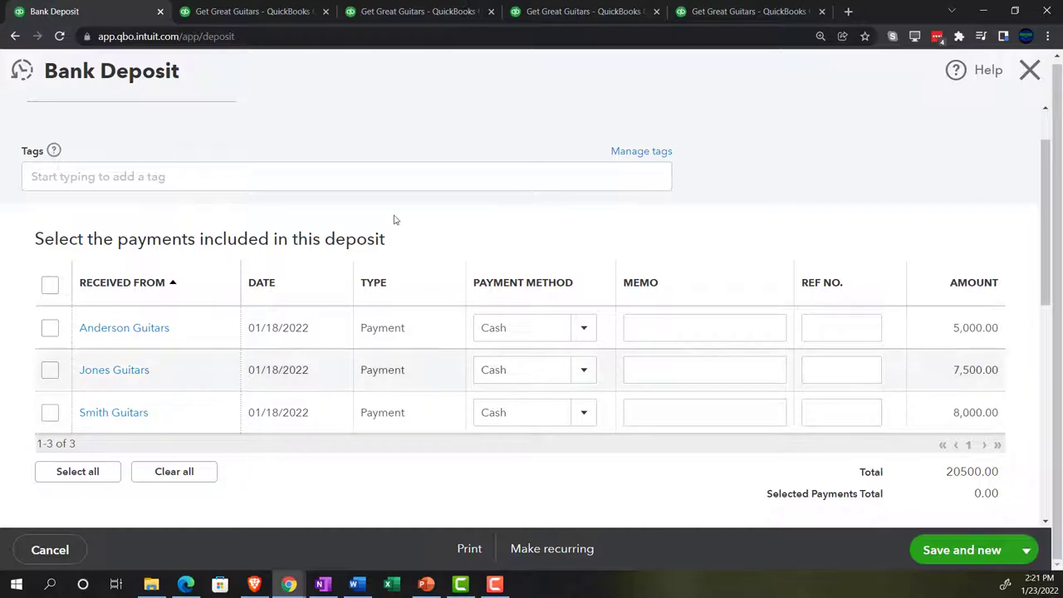
left_click(548, 12)
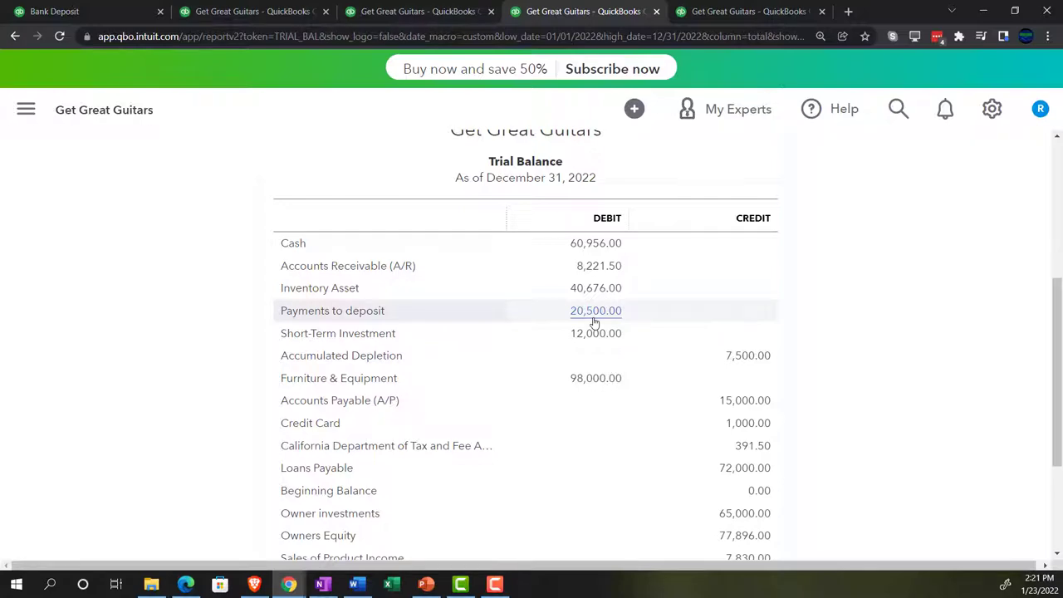
left_click(119, 8)
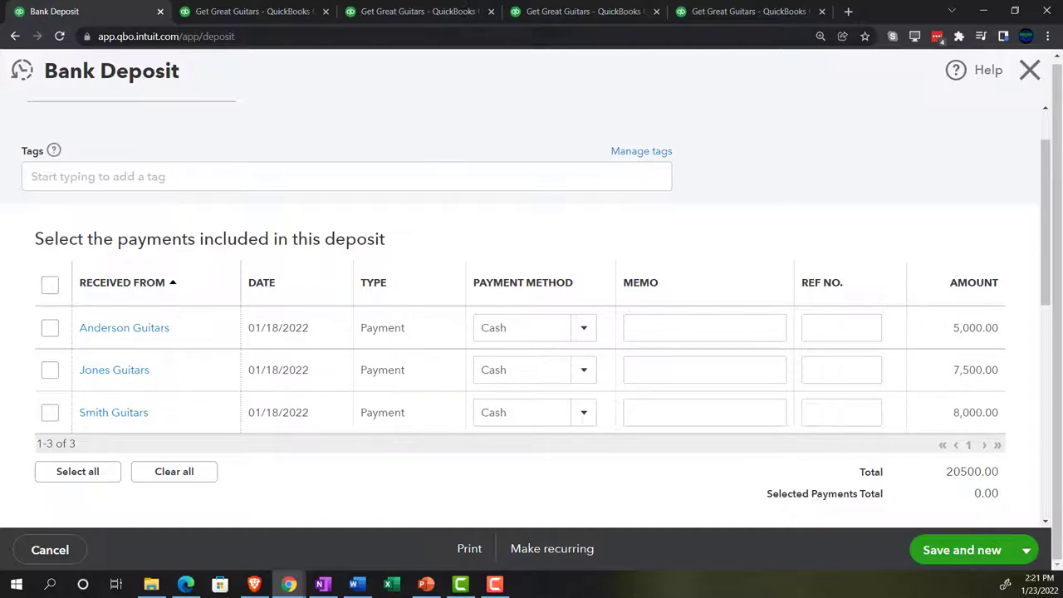
Return to the trial balance as of December 31, 2022 and review all account balances and the debit and credit totals.
left_click(558, 12)
scroll(257, 424, "up", 1)
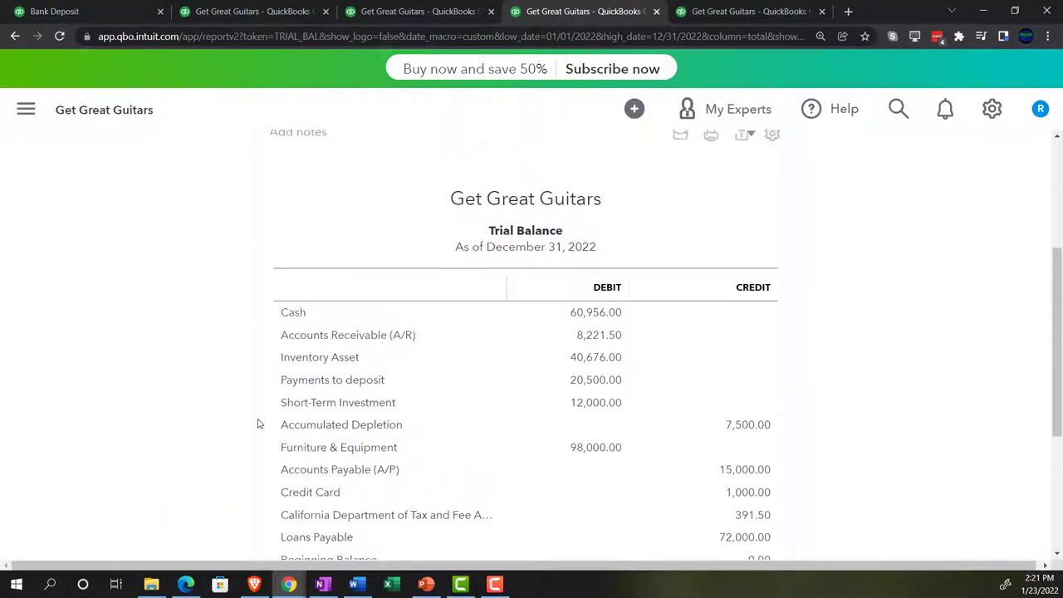
scroll(201, 432, "up", 2)
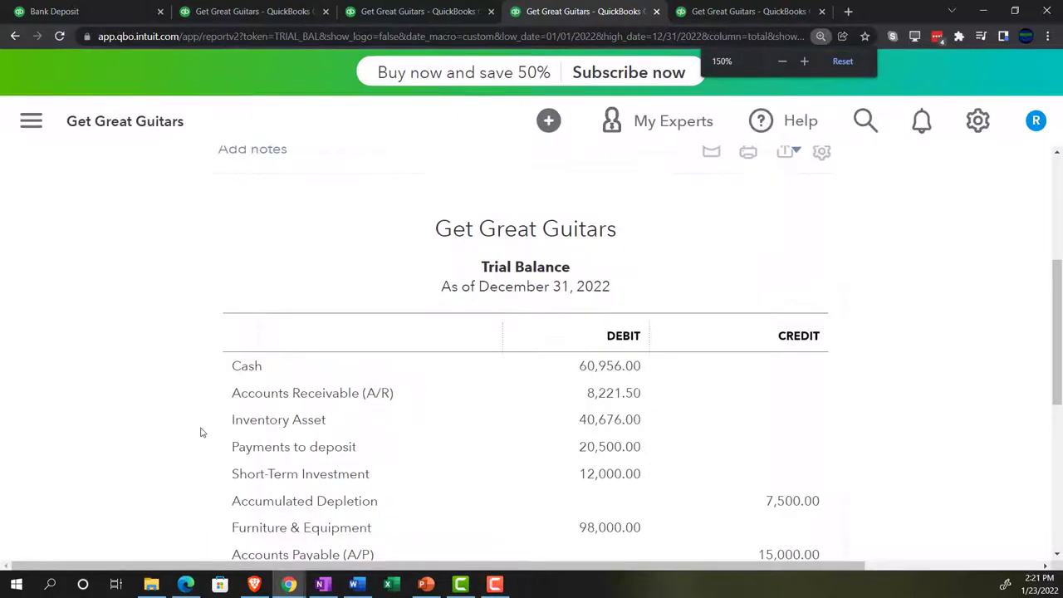
scroll(189, 436, "down", 1)
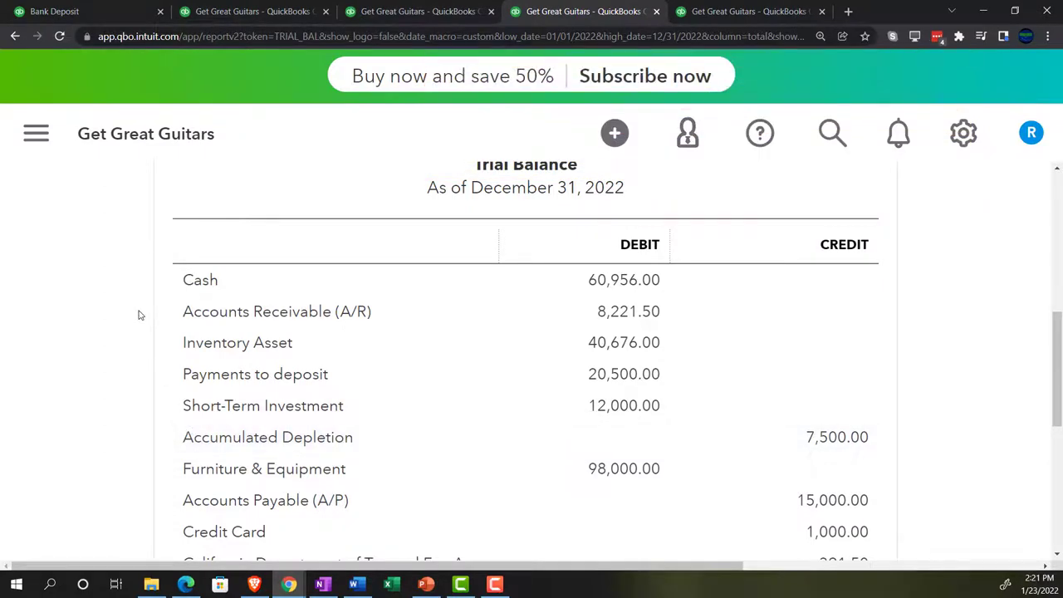
scroll(140, 315, "down", 2)
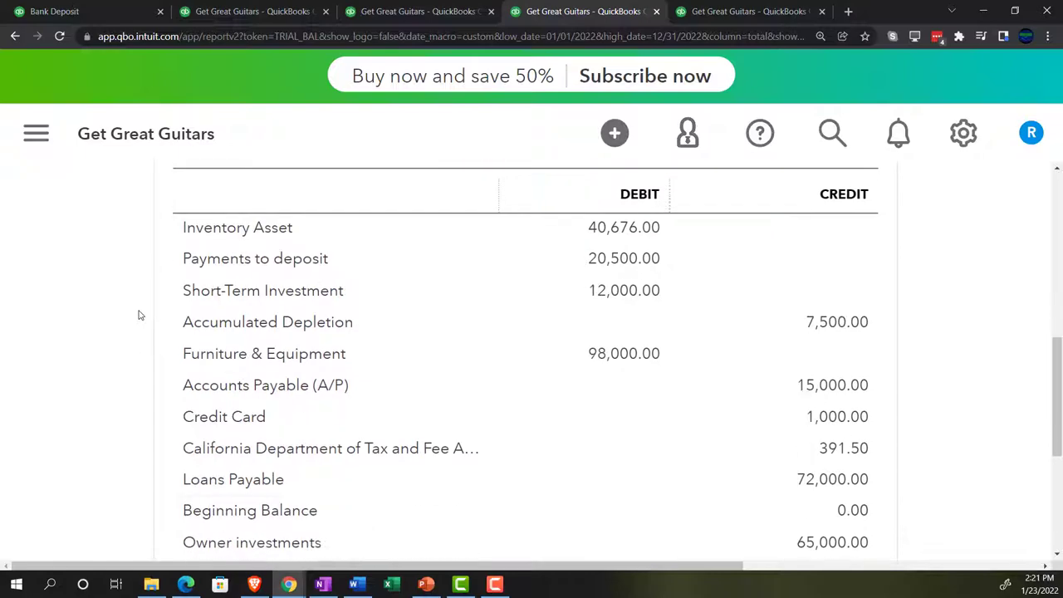
scroll(141, 314, "down", 1)
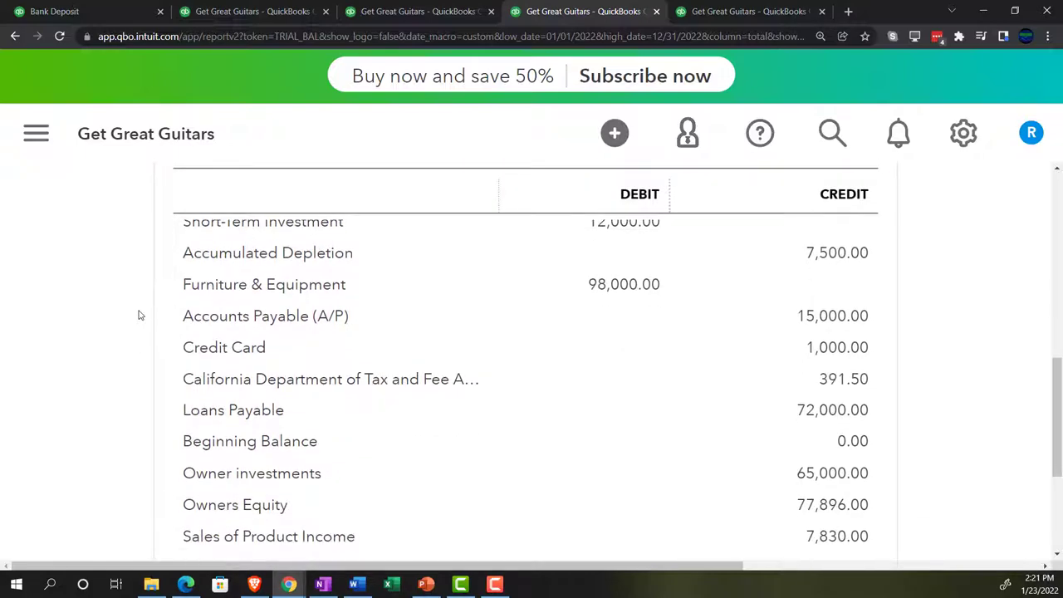
scroll(140, 314, "down", 1)
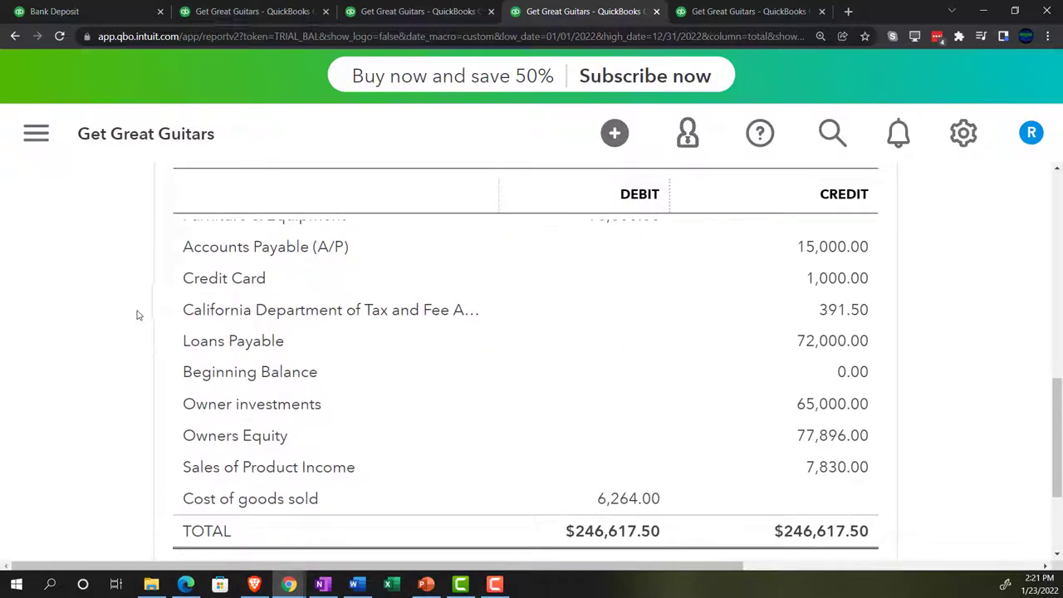
scroll(126, 356, "down", 1)
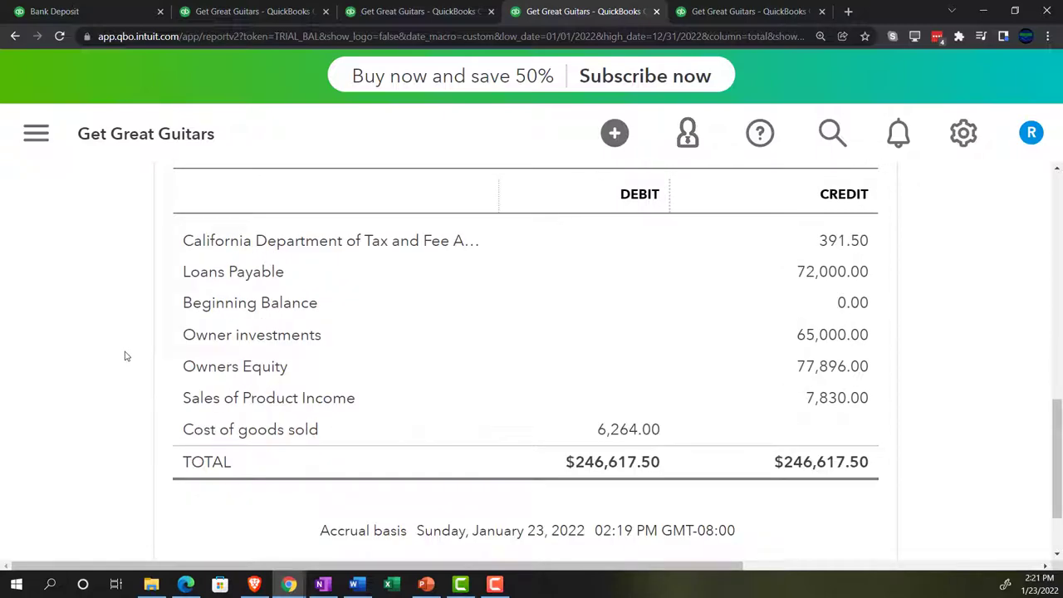
scroll(125, 355, "up", 3)
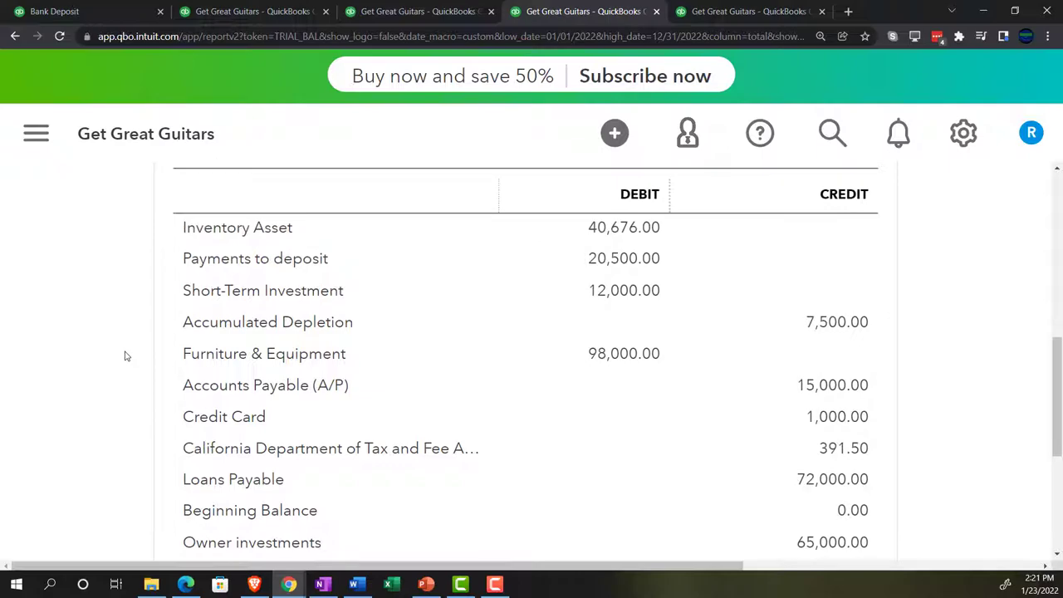
scroll(125, 355, "up", 2)
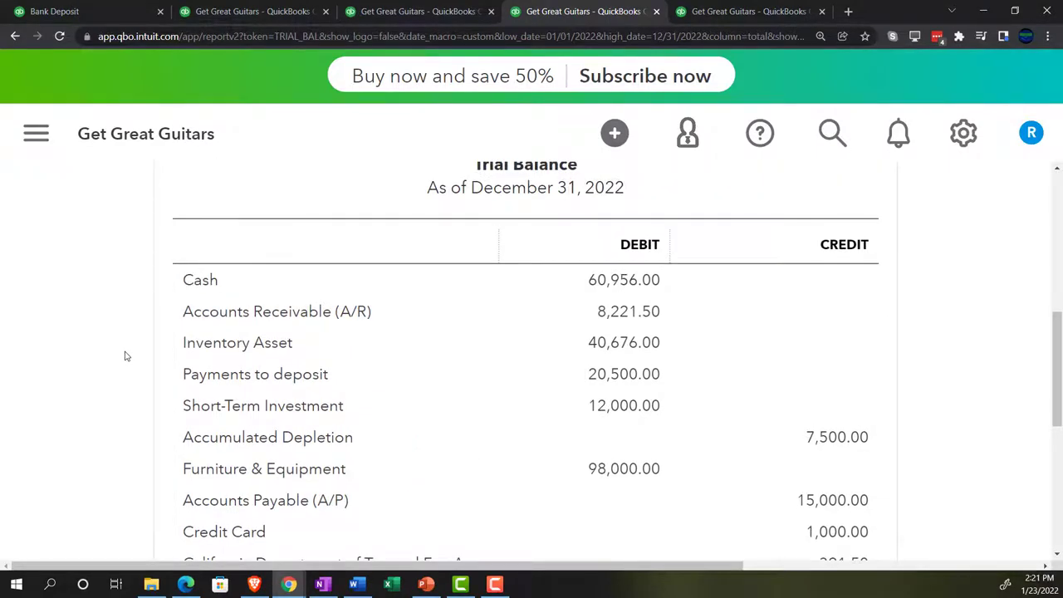